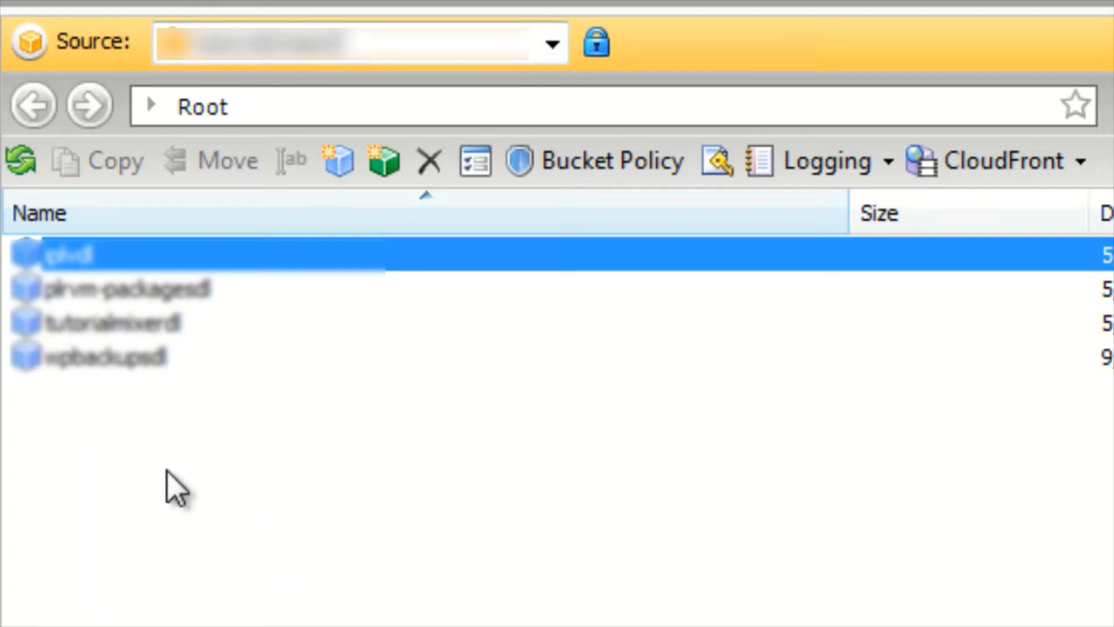
# - Create a new bucket named testdomaindl with US Standard as the location and the Standard storage class
pyautogui.click(181, 480)
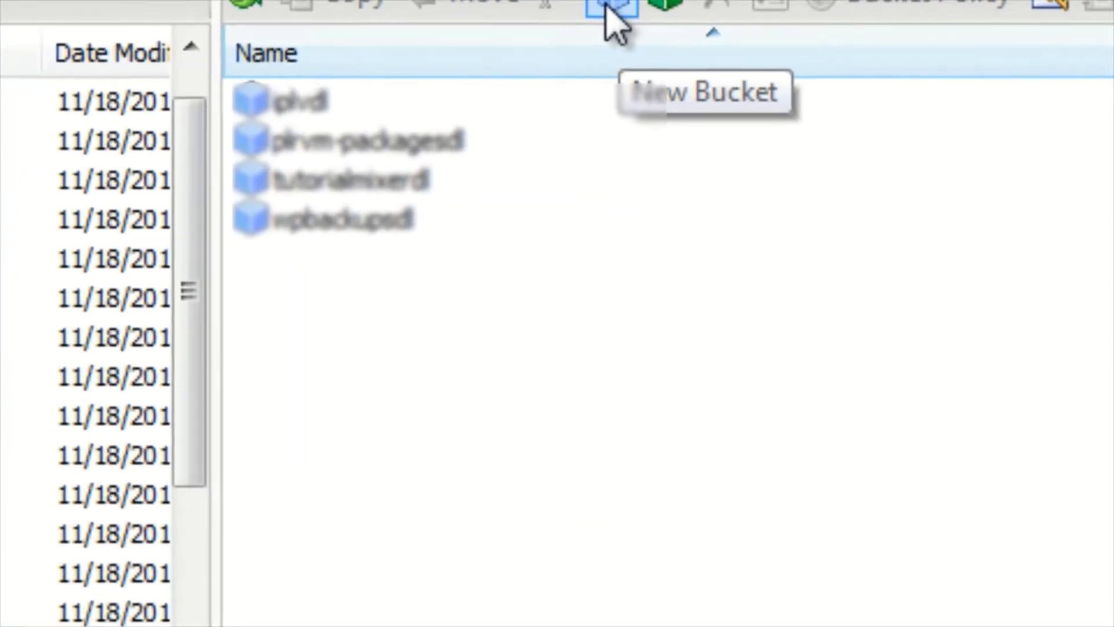
pyautogui.click(612, 18)
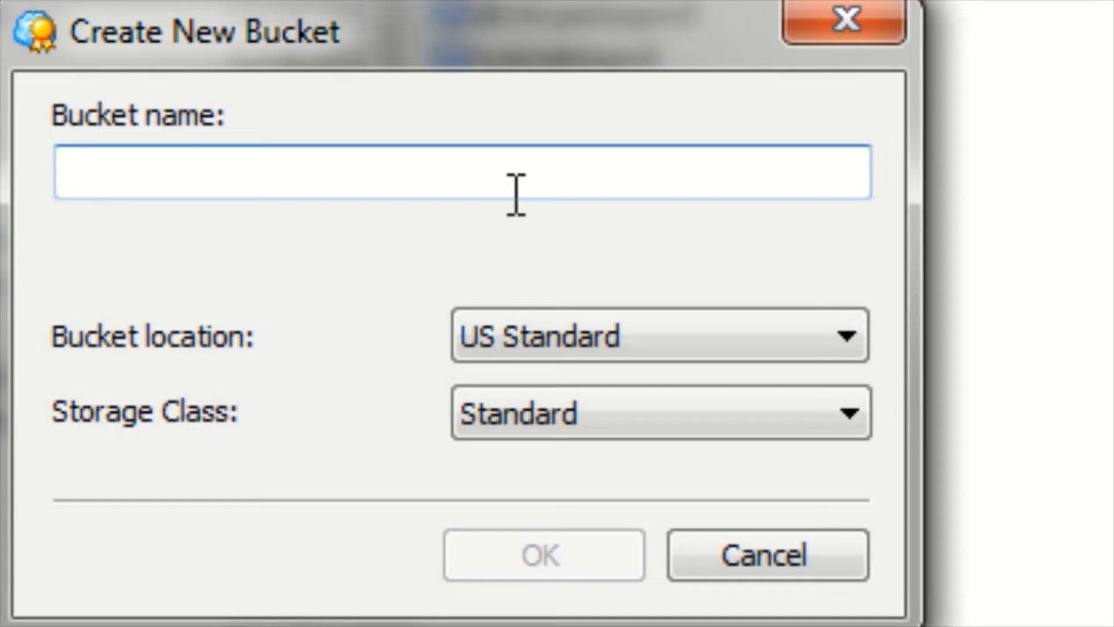
pyautogui.write('testdomaindl')
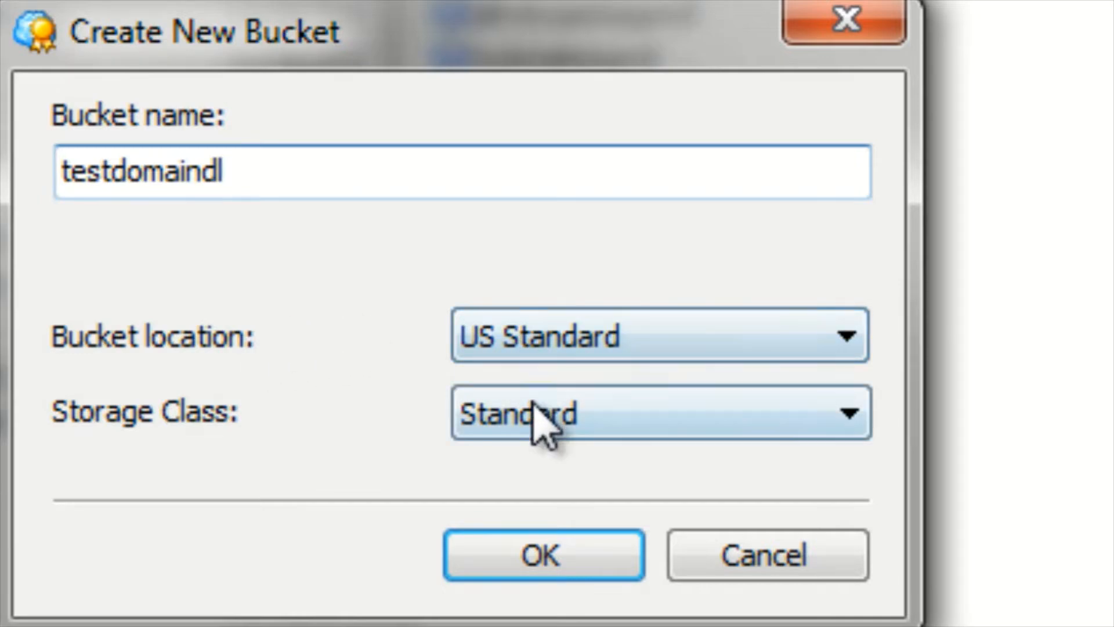
pyautogui.click(528, 372)
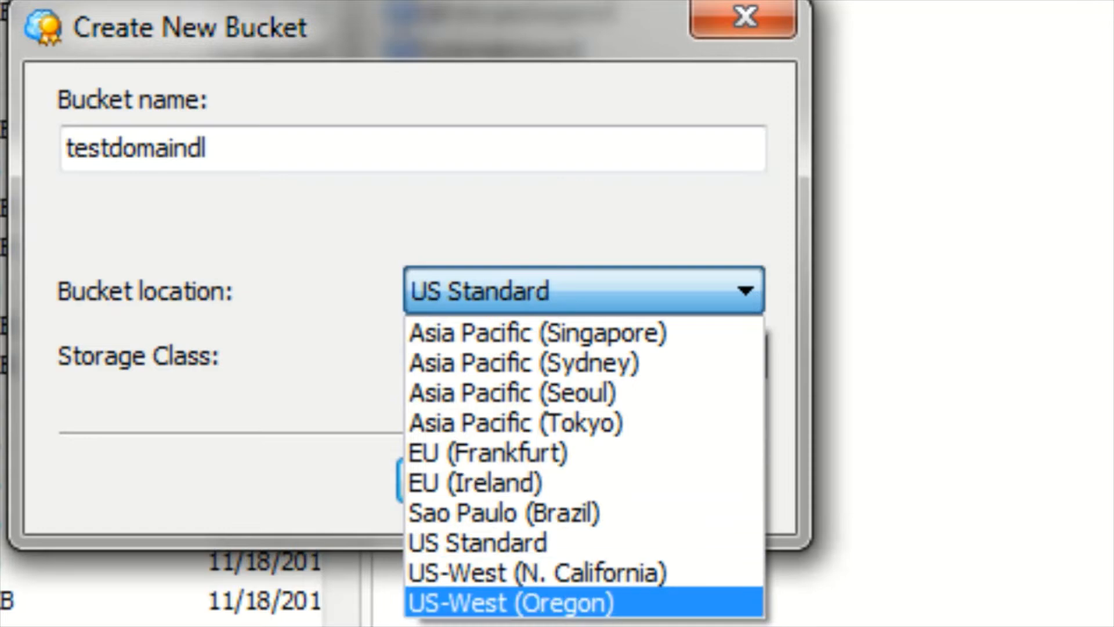
pyautogui.click(325, 288)
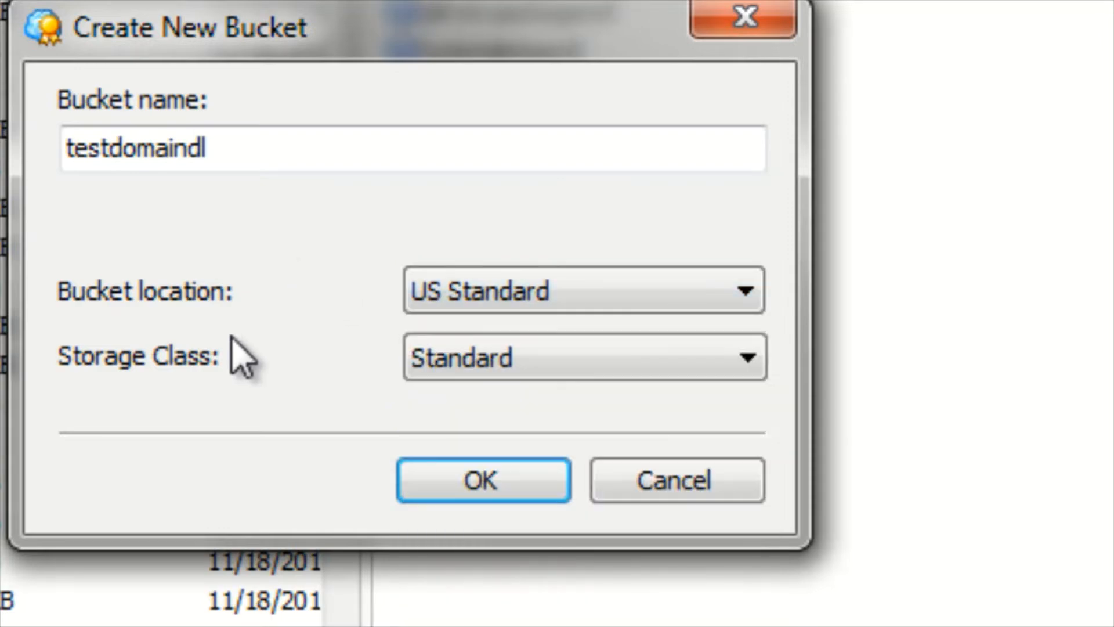
pyautogui.click(459, 369)
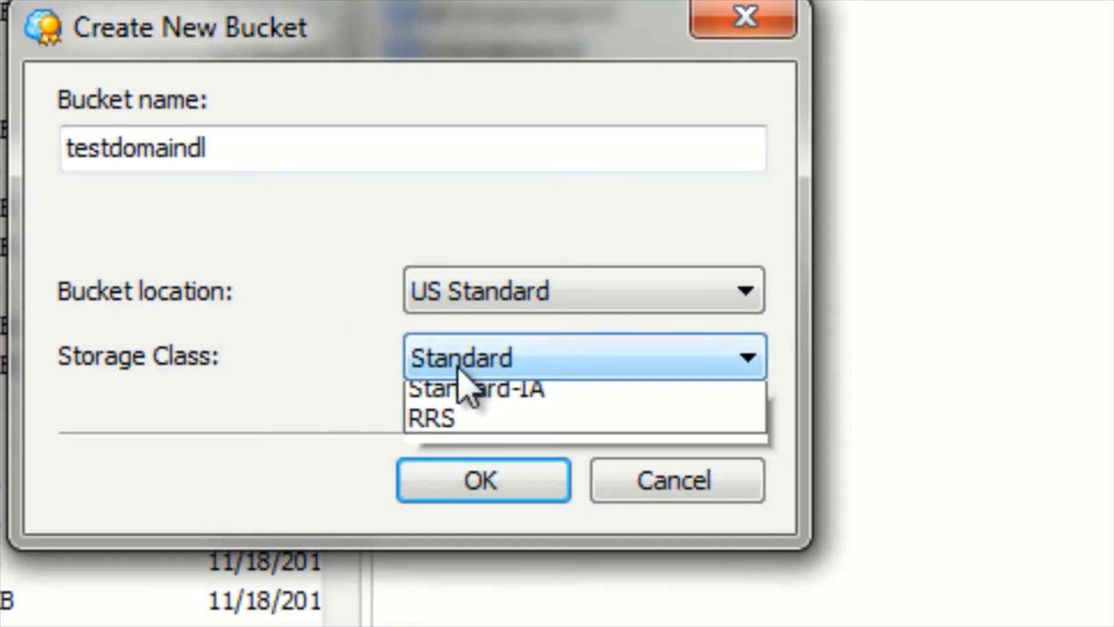
pyautogui.click(316, 405)
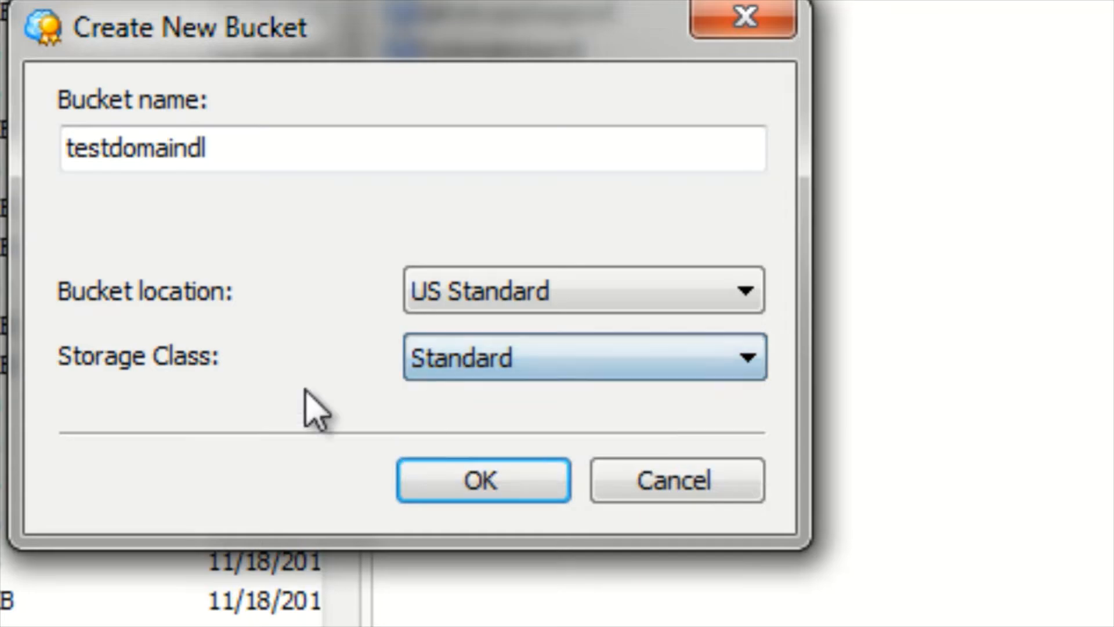
pyautogui.click(494, 481)
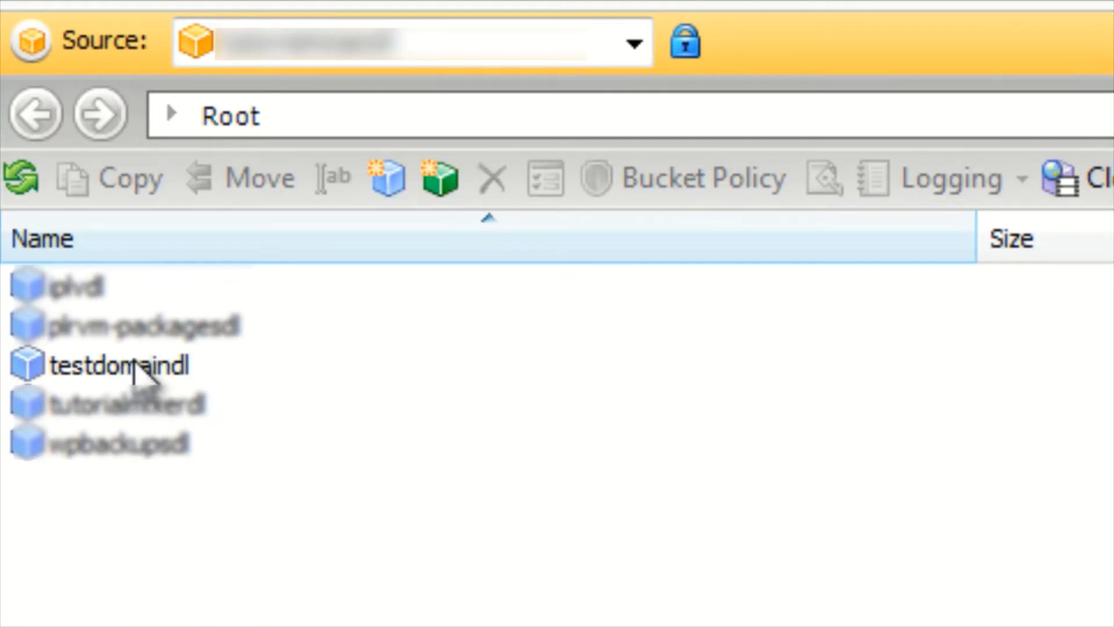
# - Open the testdomaindl bucket and create a folder named videos in it
pyautogui.click(133, 363)
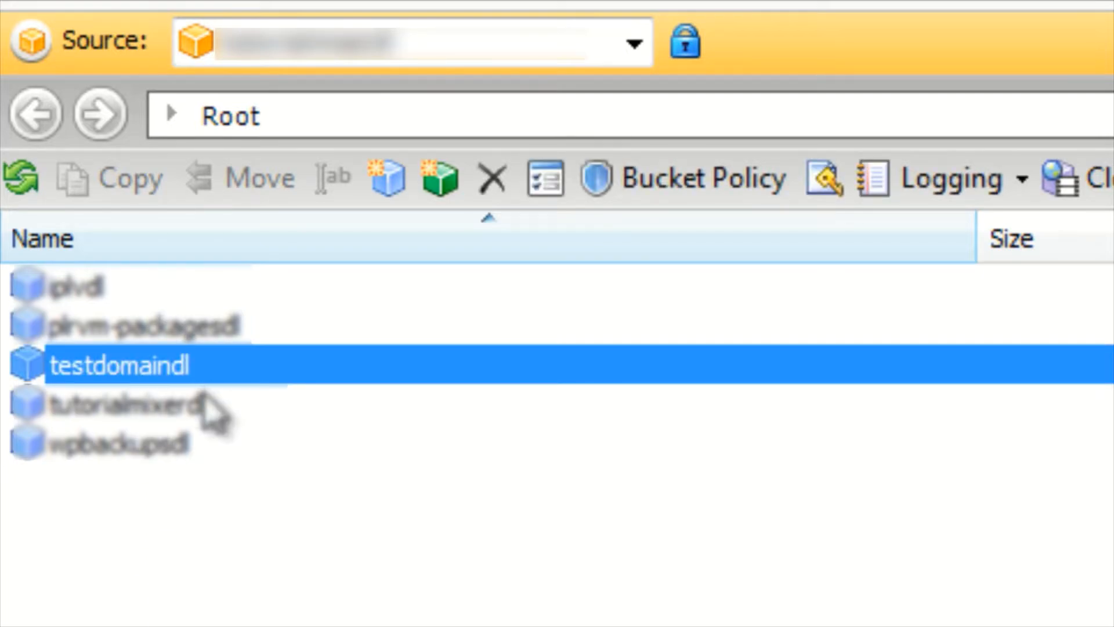
pyautogui.doubleClick(204, 377)
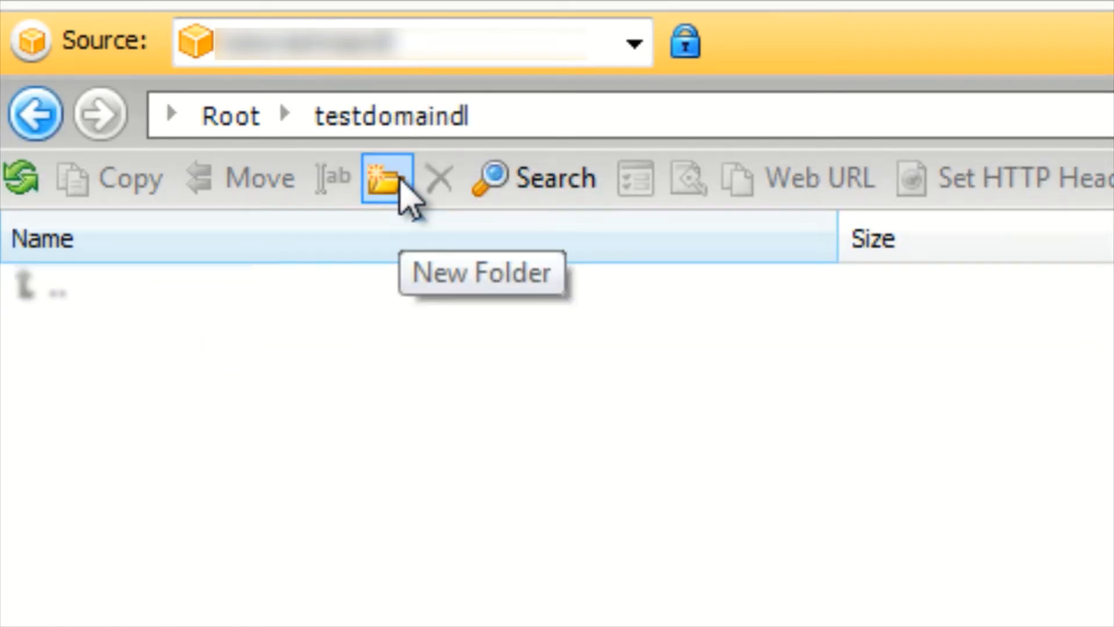
pyautogui.click(400, 181)
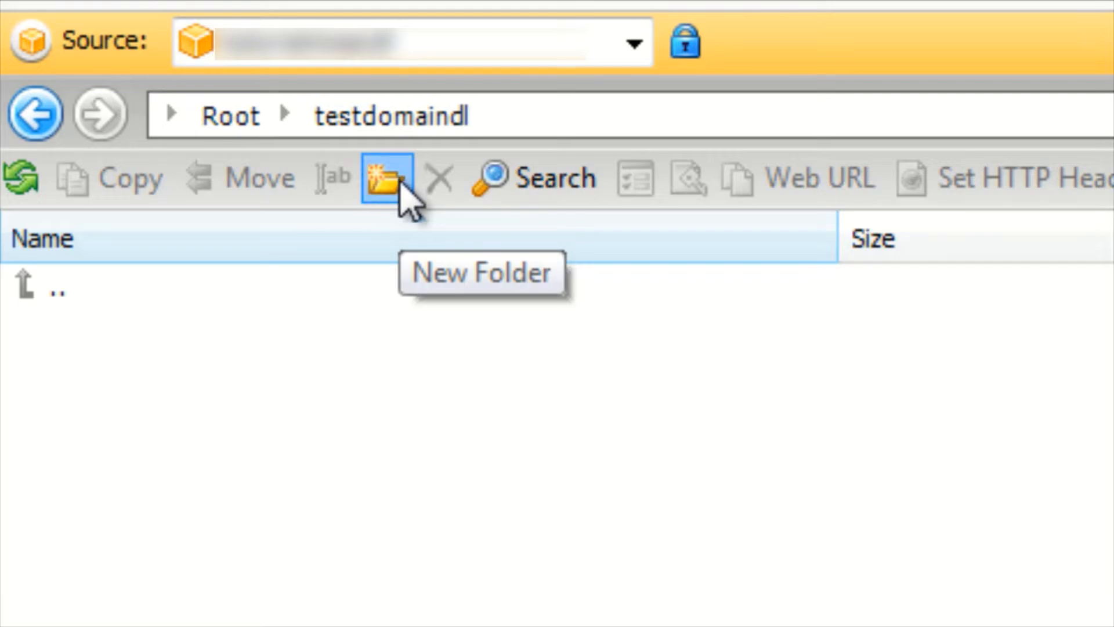
pyautogui.moveTo(516, 500); pyautogui.dragTo(672, 495)
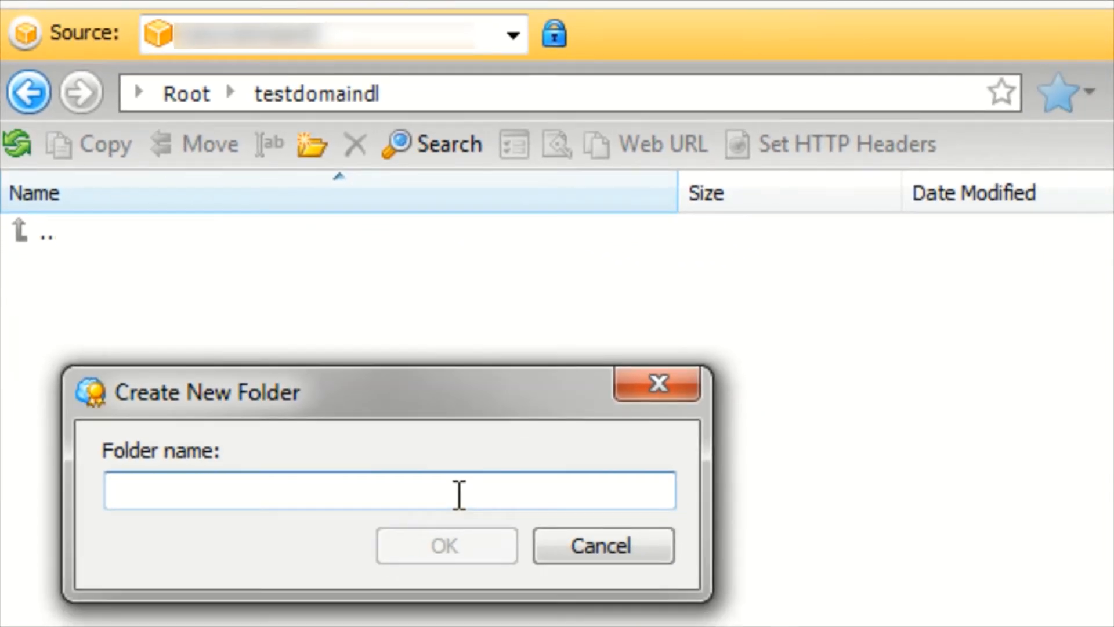
pyautogui.write('videos')
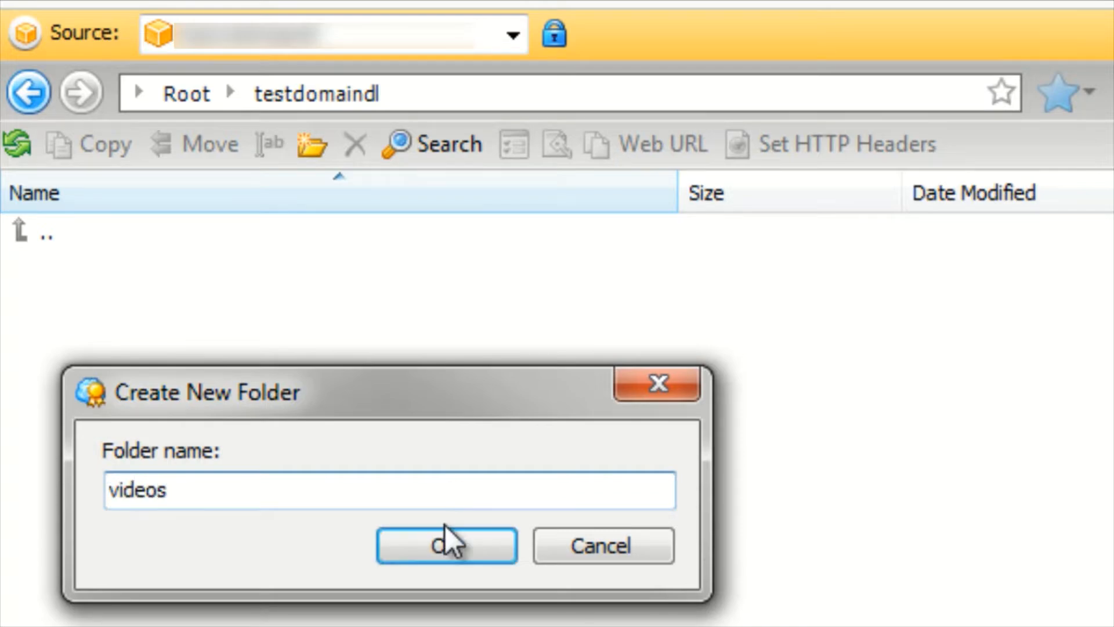
pyautogui.click(442, 545)
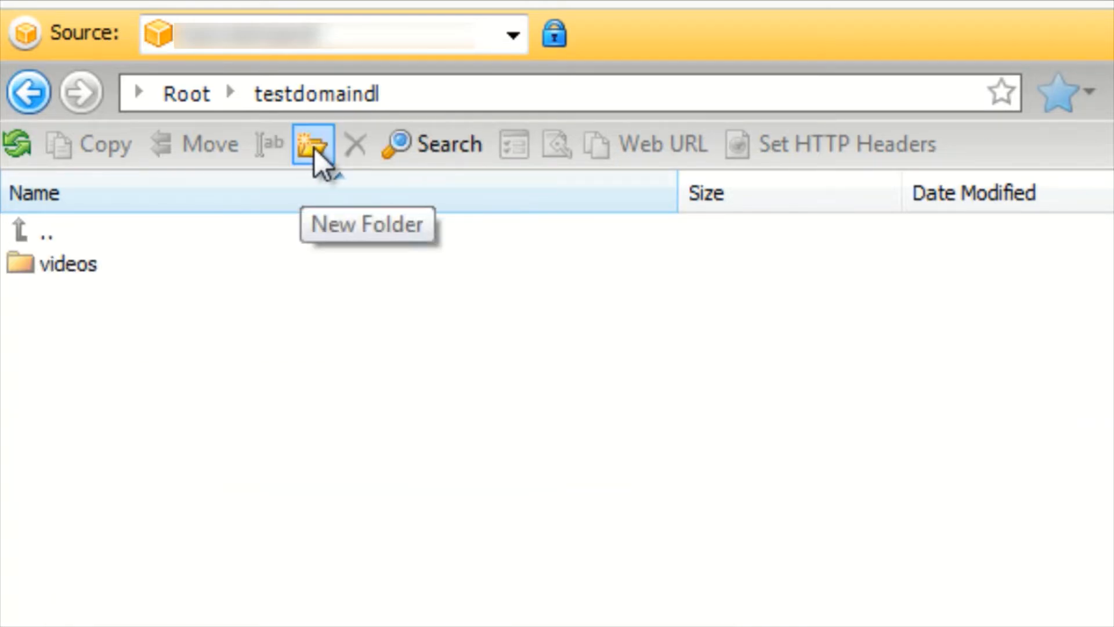
# - Create two more folders named audios and images in the testdomaindl bucket, and open the audios folder
pyautogui.click(312, 148)
pyautogui.write('audios')
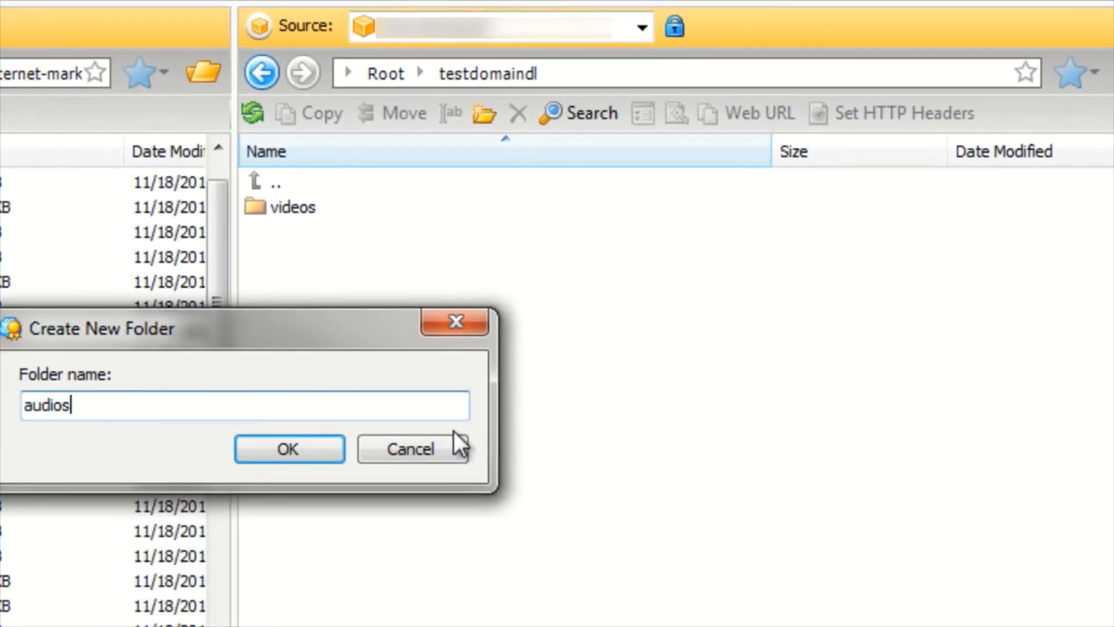
pyautogui.press('Return')
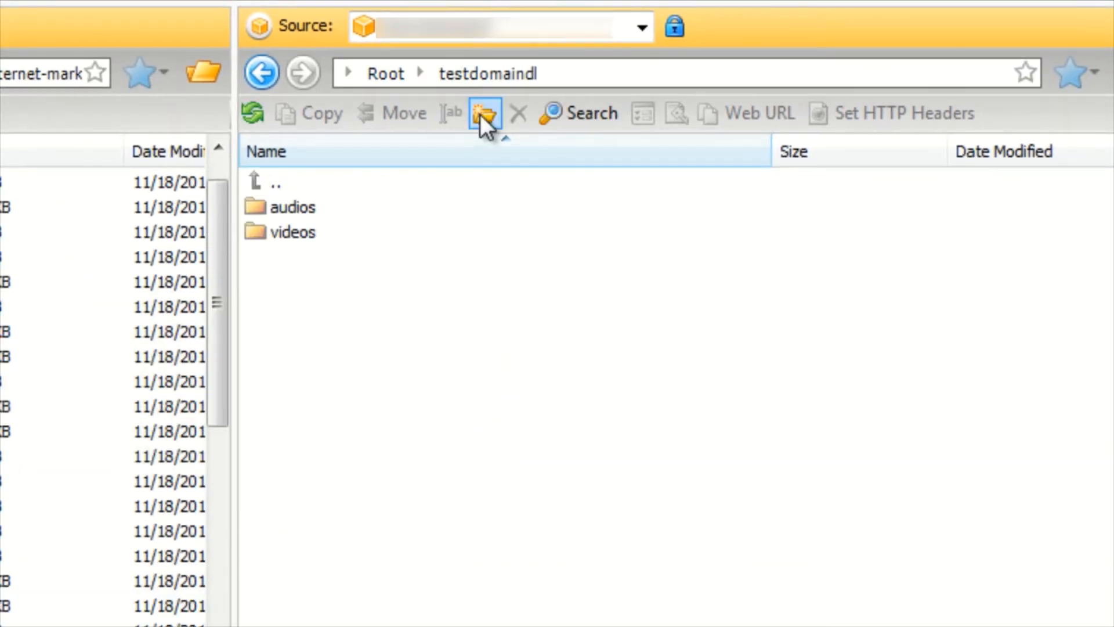
pyautogui.click(481, 114)
pyautogui.write('images')
pyautogui.press('Return')
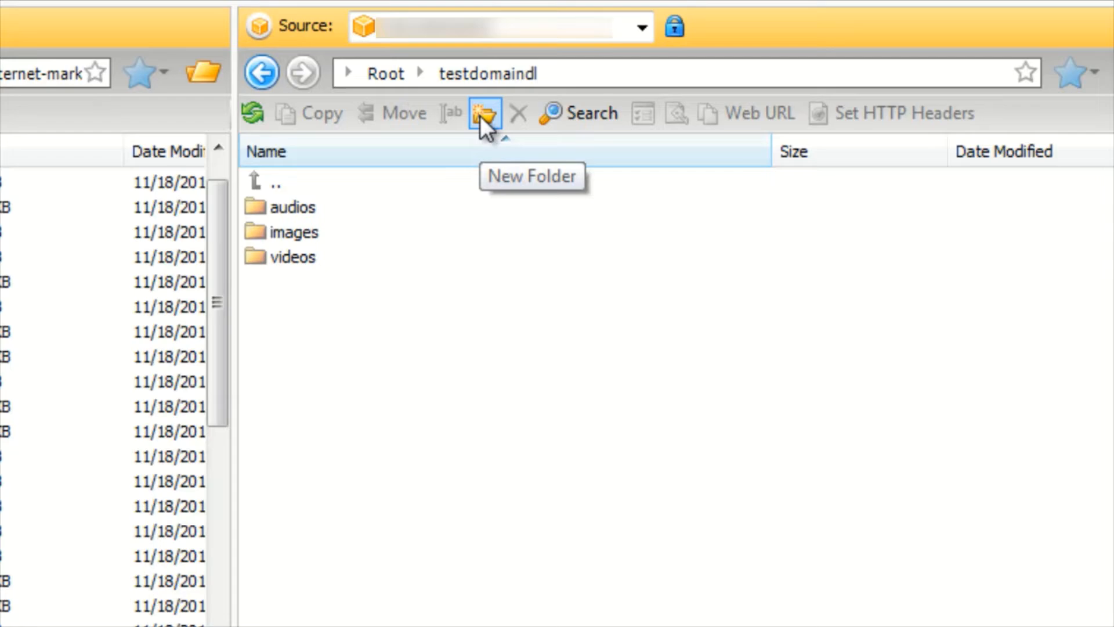
pyautogui.click(344, 257)
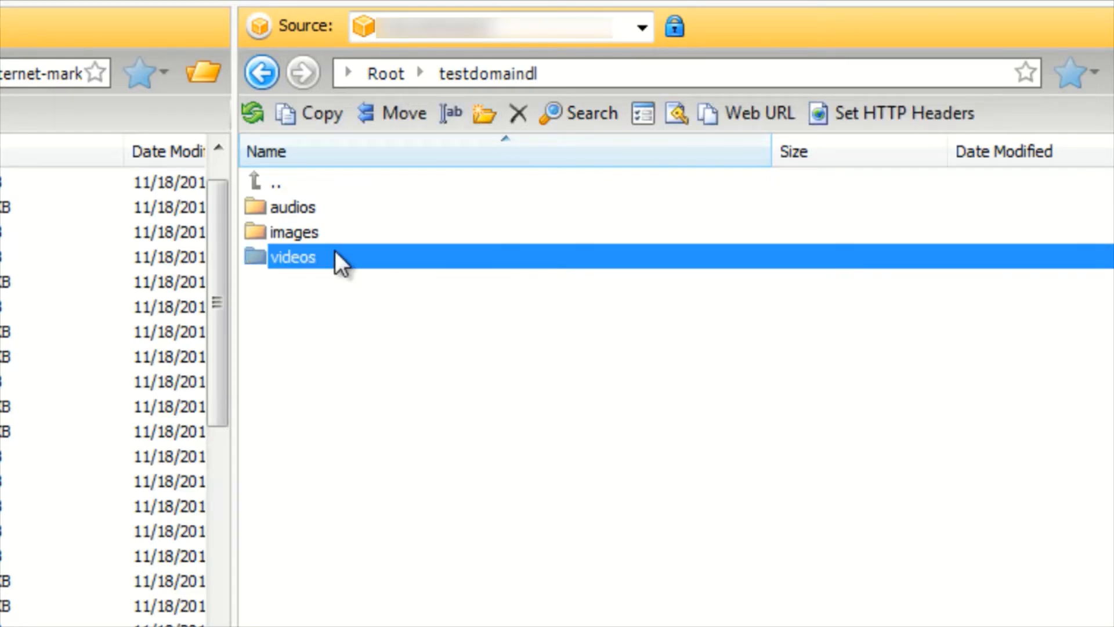
pyautogui.doubleClick(325, 206)
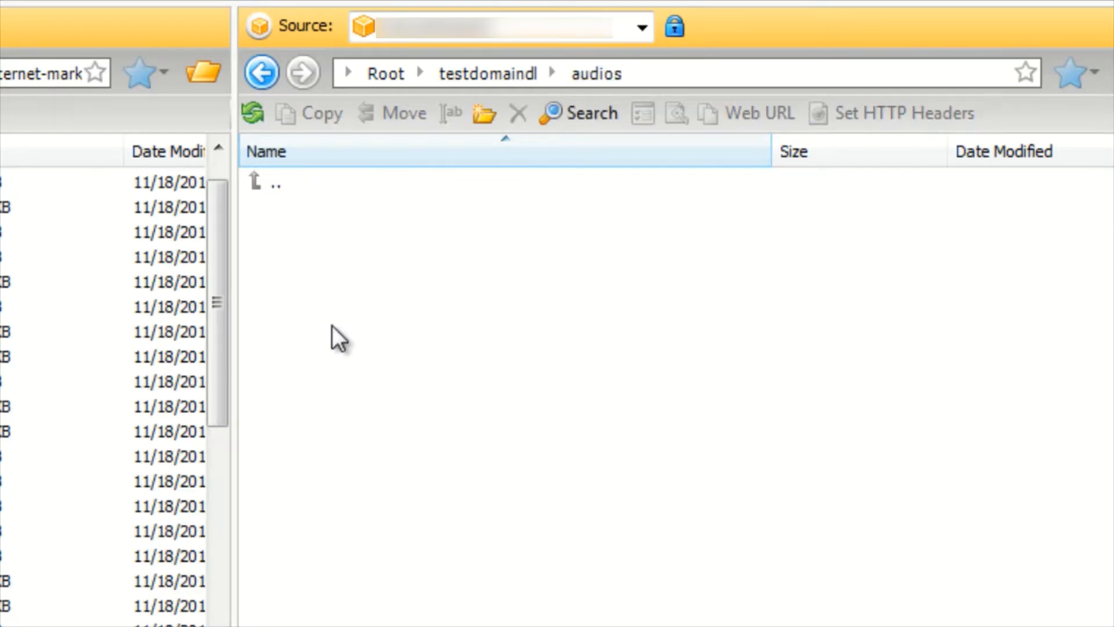
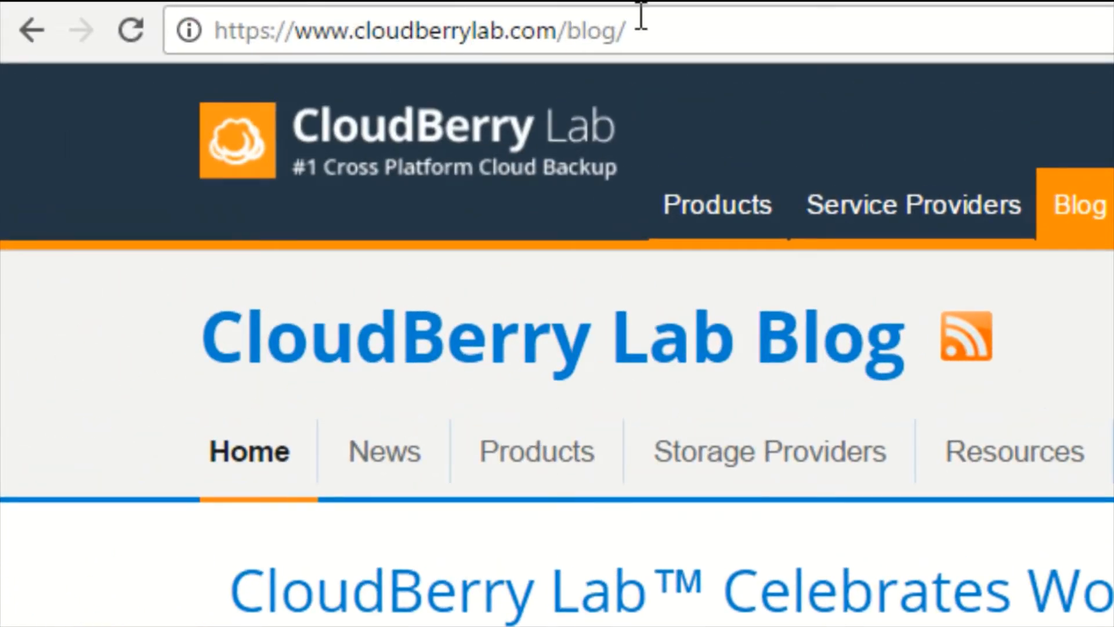
# - Search the CloudBerry Lab blog in the web browser for amazon s3 hotlinking
pyautogui.click(694, 26)
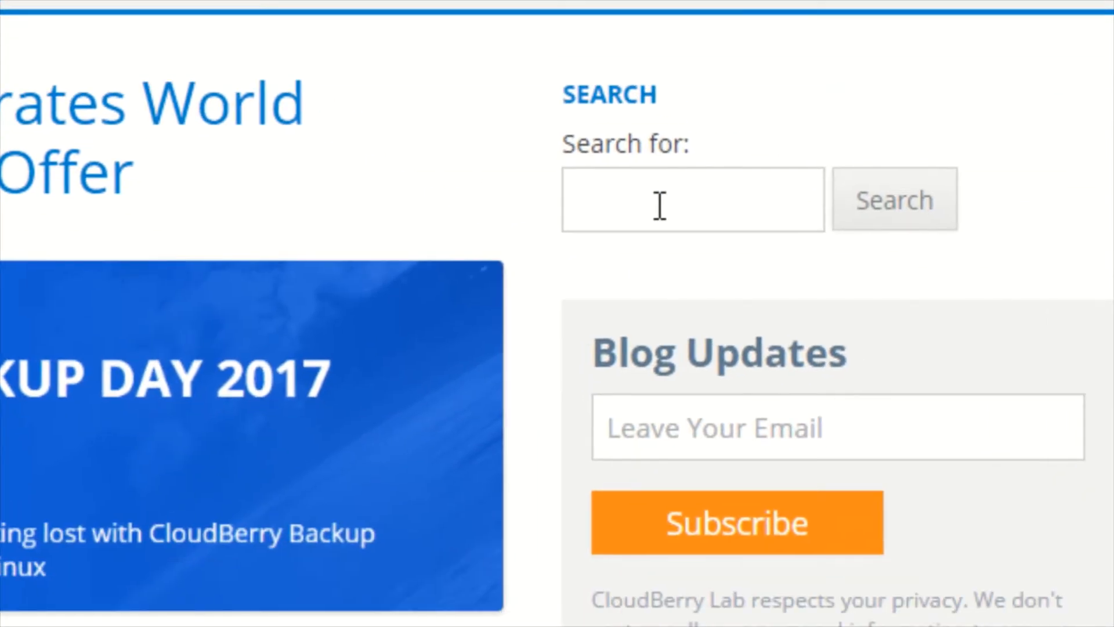
pyautogui.click(659, 207)
pyautogui.rightClick(639, 202)
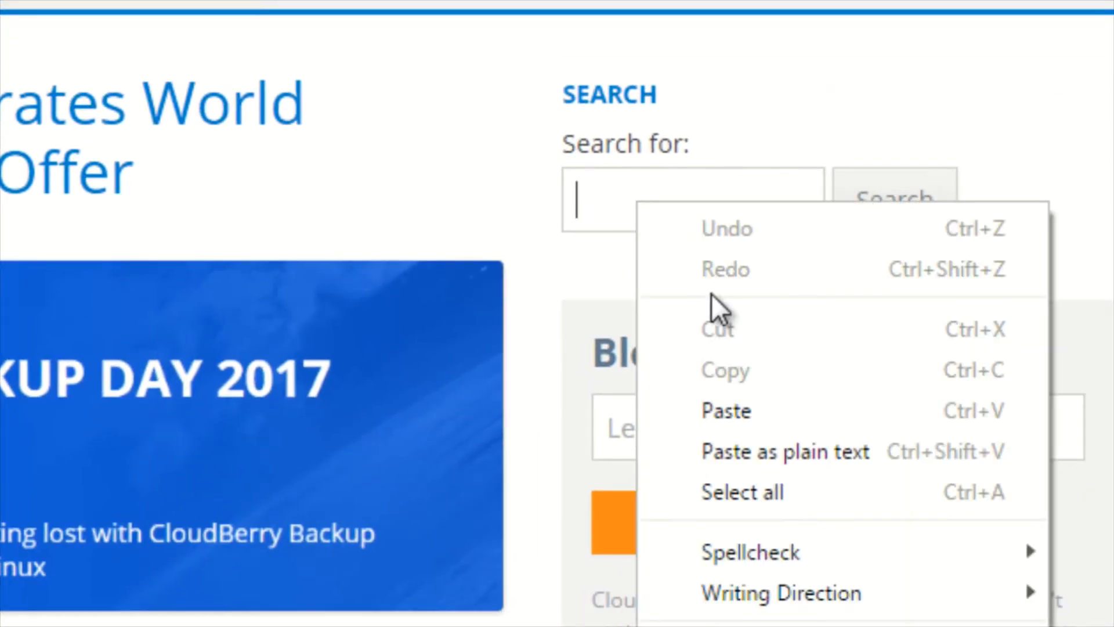
pyautogui.click(739, 409)
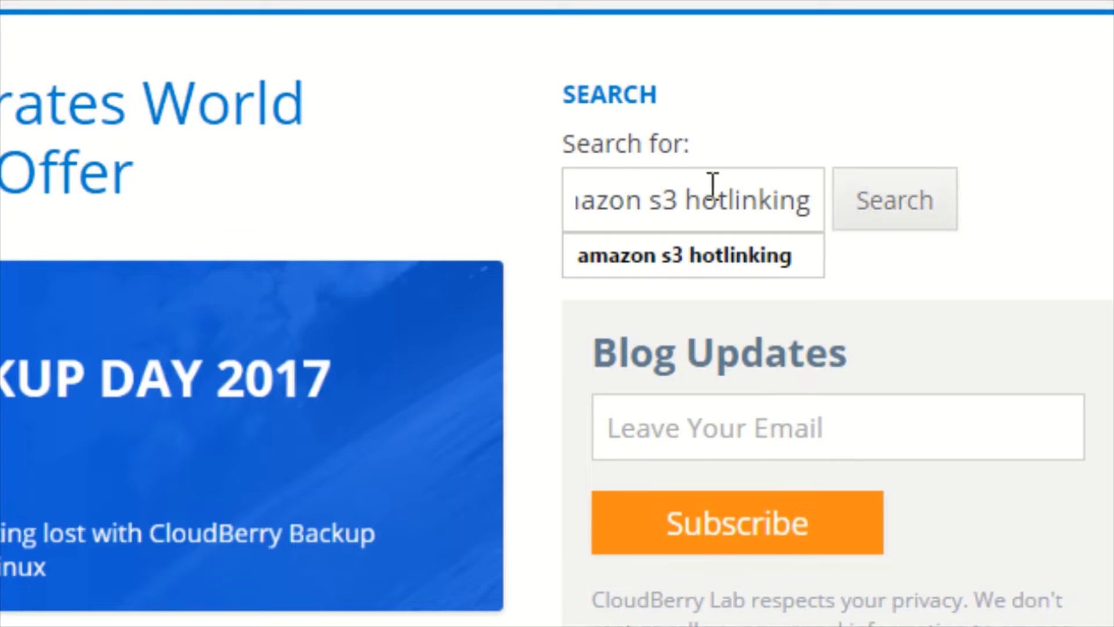
pyautogui.click(797, 243)
pyautogui.click(867, 225)
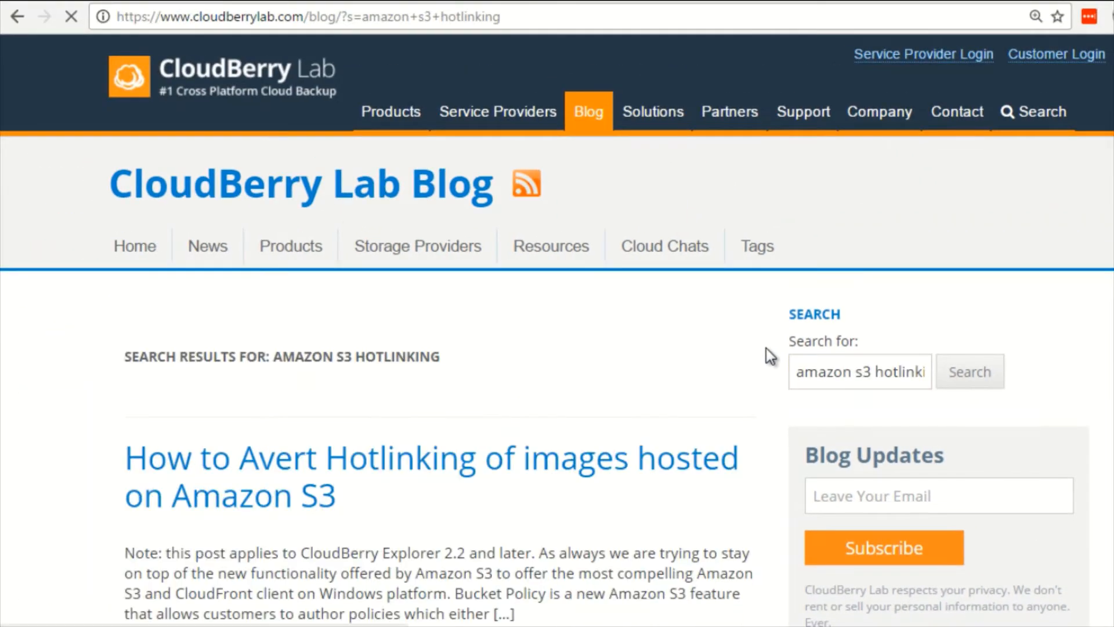
# - Open the article "How to Avert Hotlinking of images hosted on Amazon S3" and find its example bucket policy
pyautogui.scroll(-4, 766, 348)
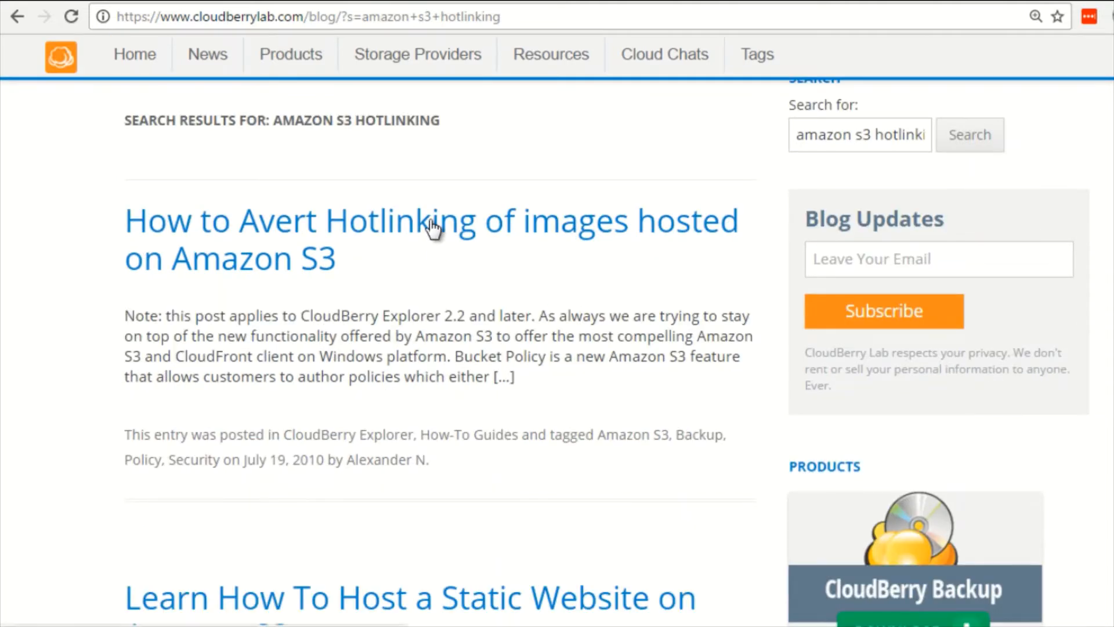
pyautogui.click(434, 228)
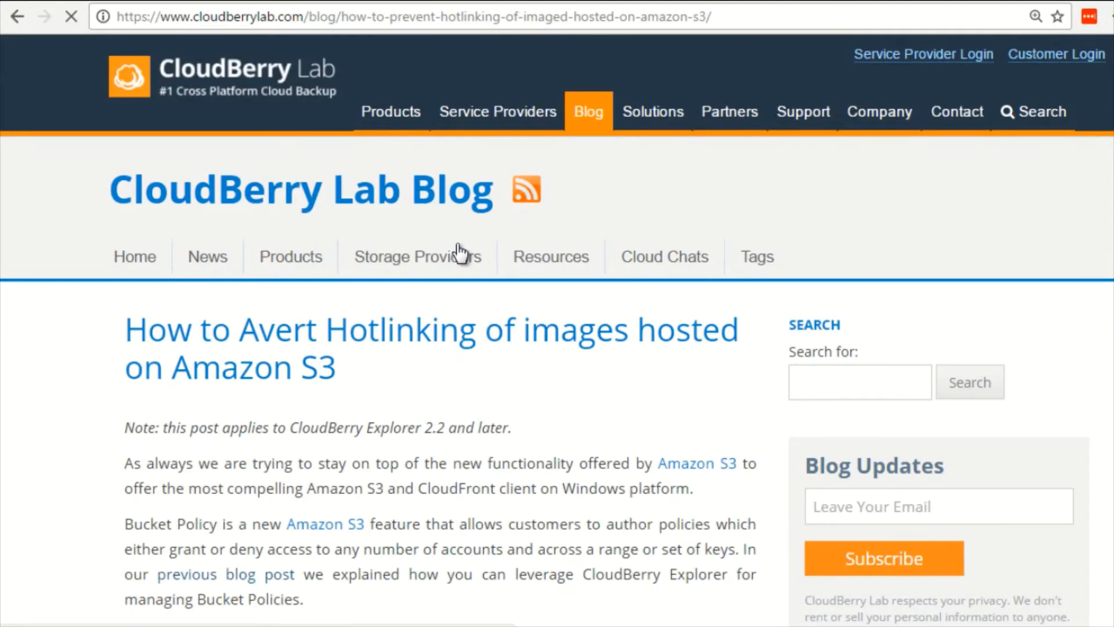
pyautogui.scroll(-9, 291, 342)
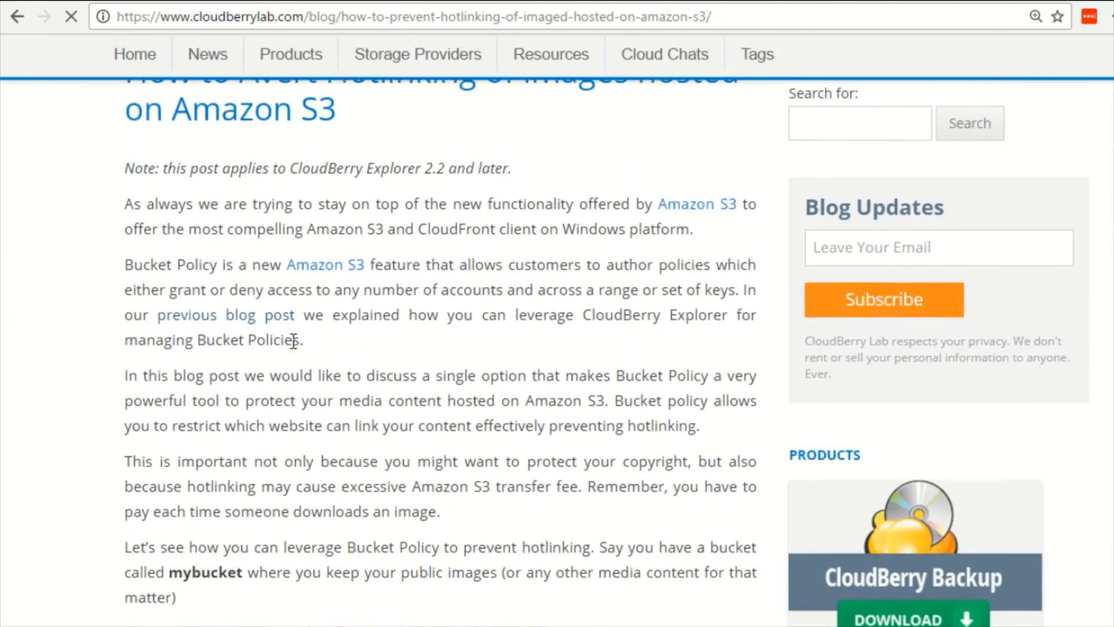
pyautogui.scroll(-6, 289, 344)
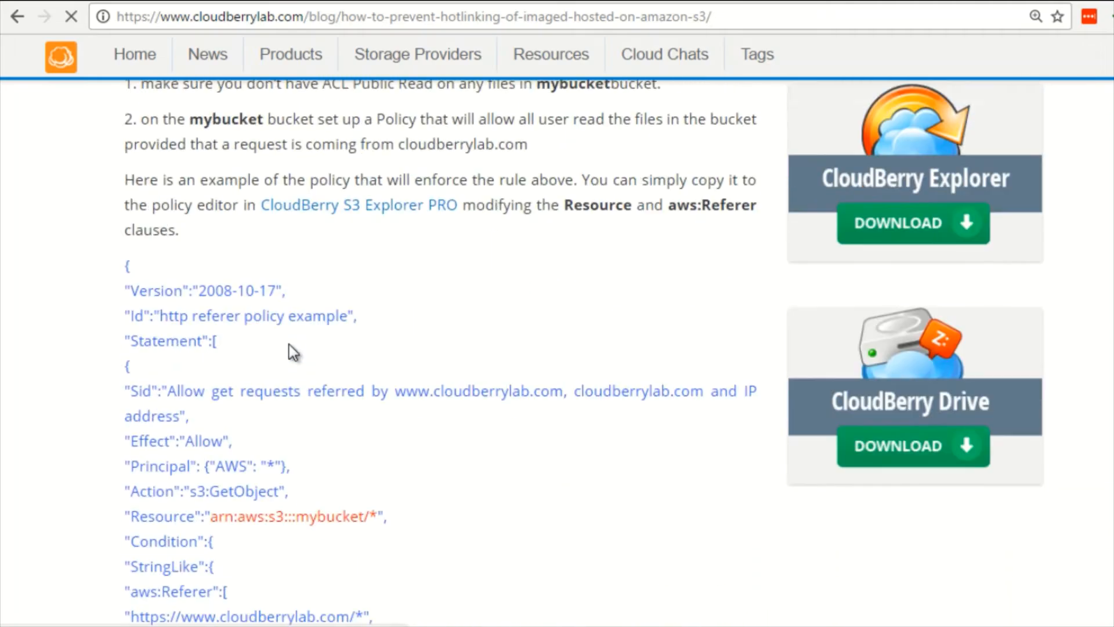
pyautogui.scroll(-15, 441, 349)
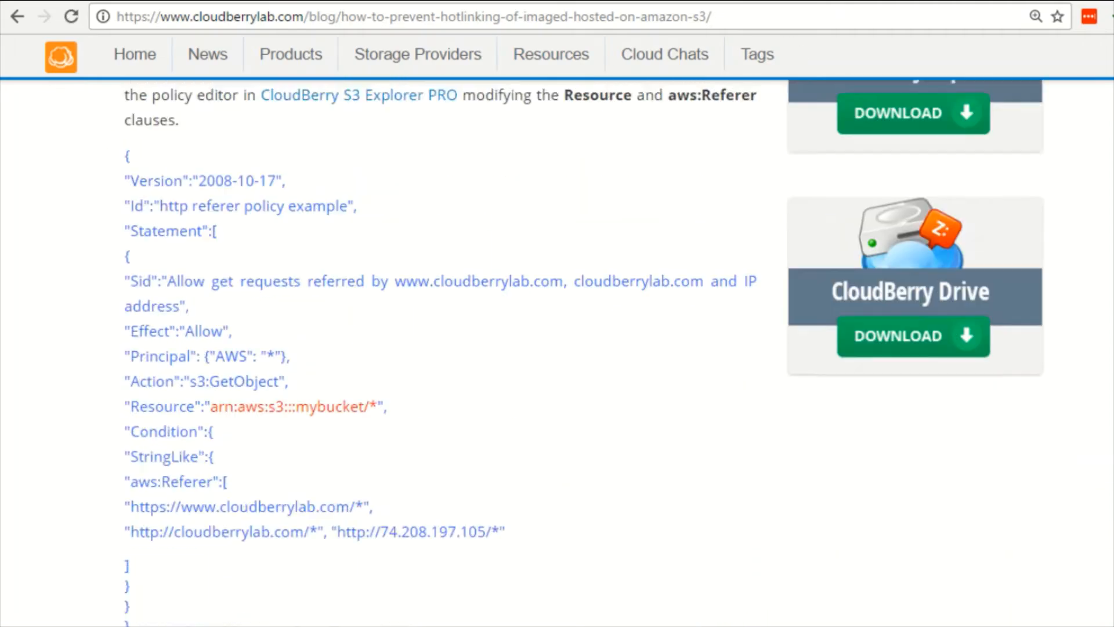
pyautogui.scroll(20, 441, 349)
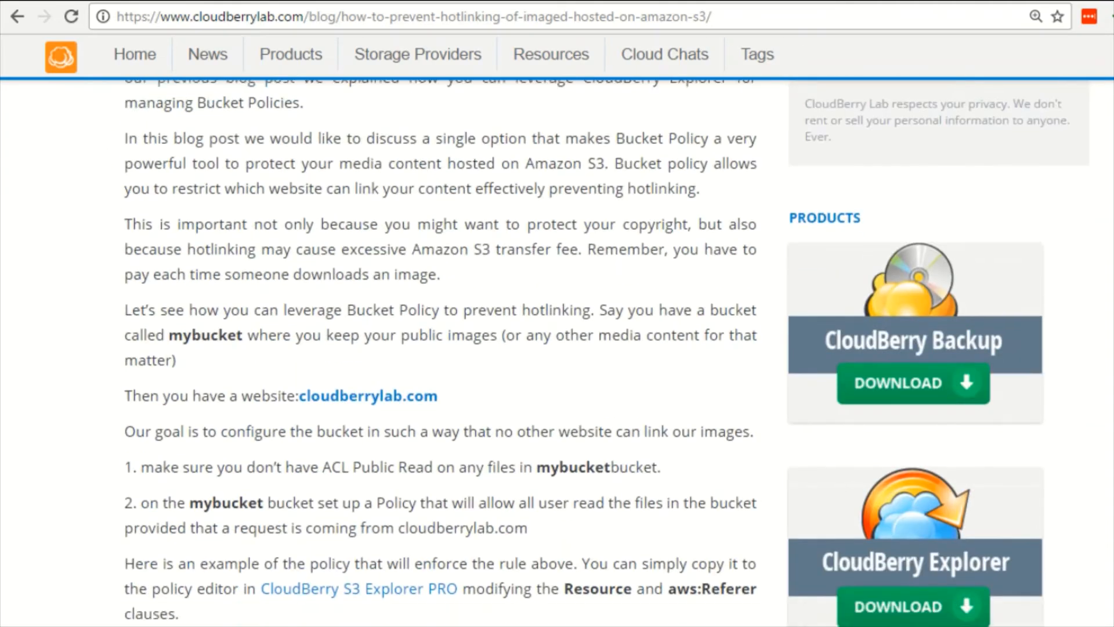
pyautogui.scroll(-11, 441, 348)
pyautogui.scroll(2, 407, 283)
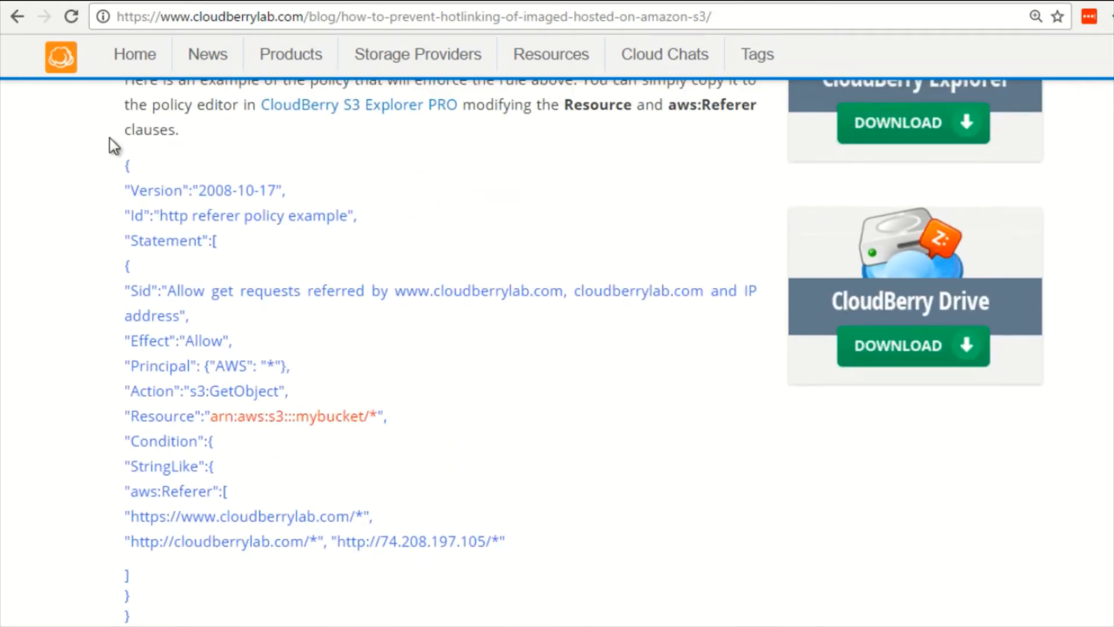
# - Copy the complete example policy from the article, from its opening brace to its final closing brace
pyautogui.moveTo(124, 168); pyautogui.dragTo(283, 454)
pyautogui.click(283, 455)
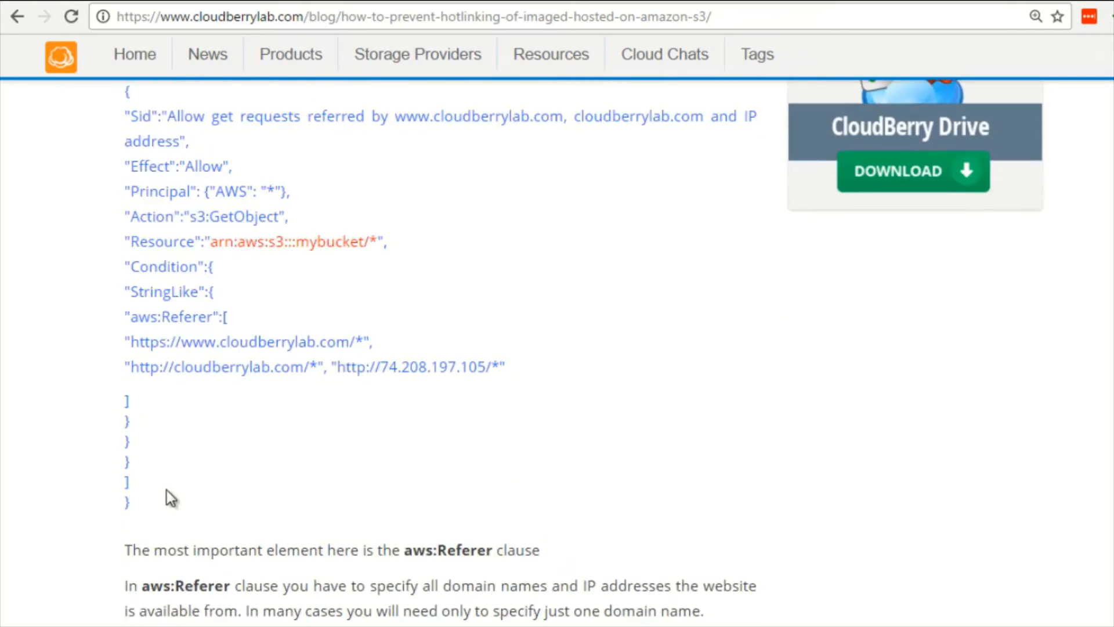
pyautogui.scroll(2, 141, 500)
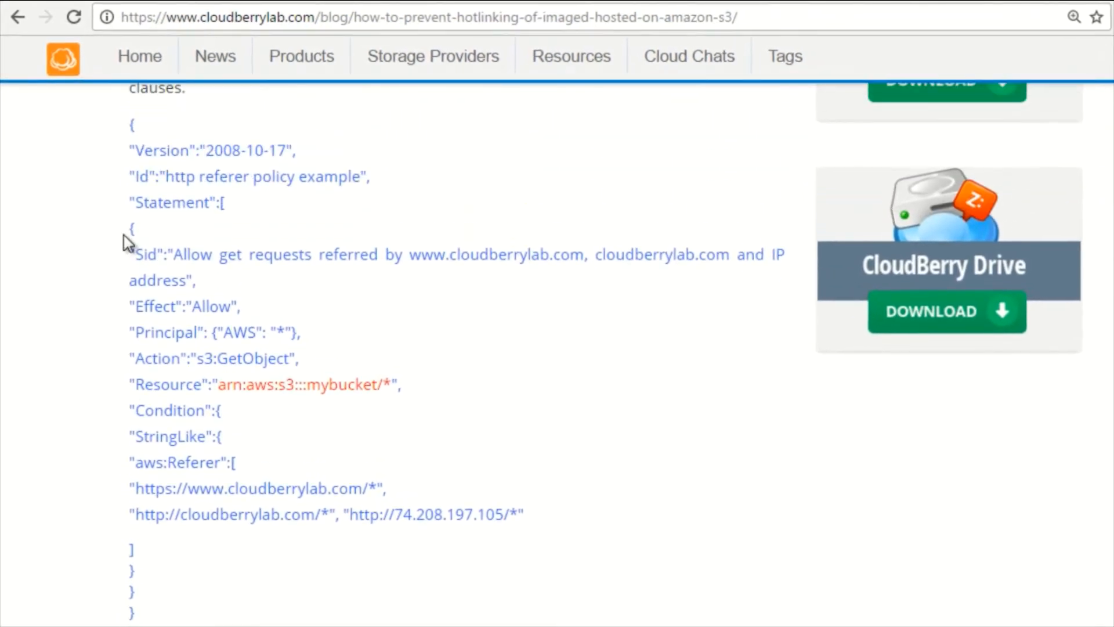
pyautogui.scroll(1, 126, 232)
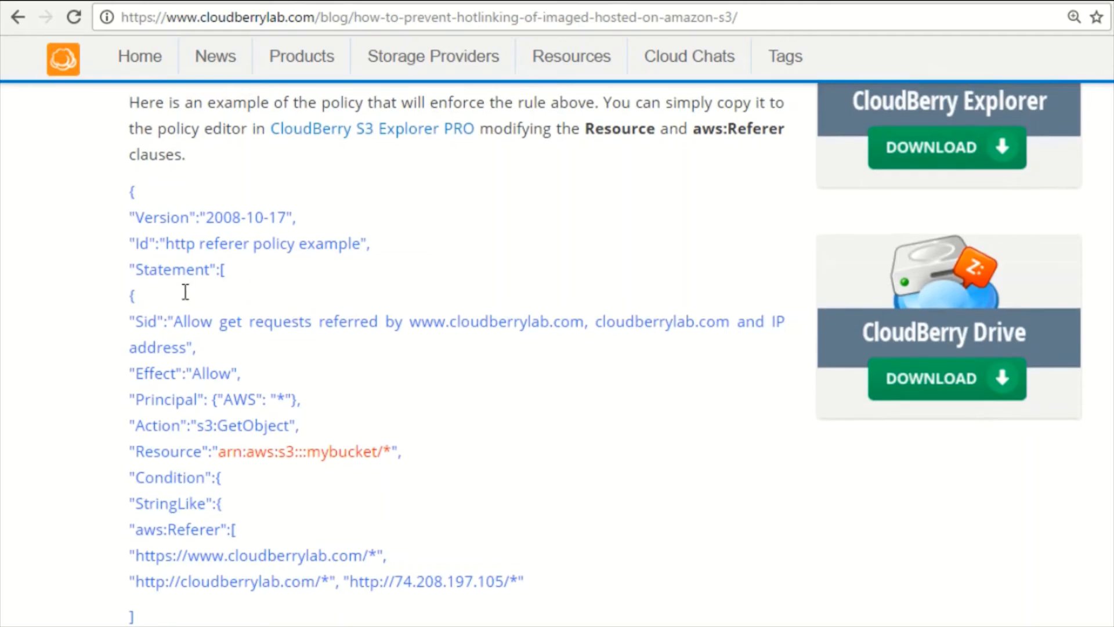
pyautogui.moveTo(129, 185); pyautogui.dragTo(108, 163)
pyautogui.rightClick(134, 149)
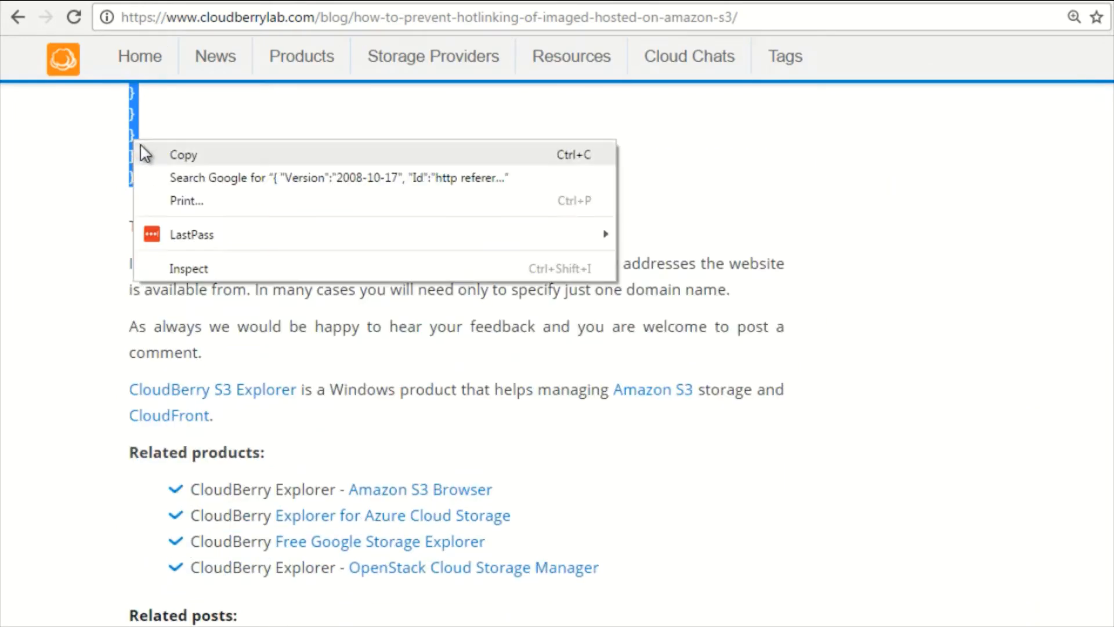
pyautogui.click(147, 155)
pyautogui.scroll(8, 226, 197)
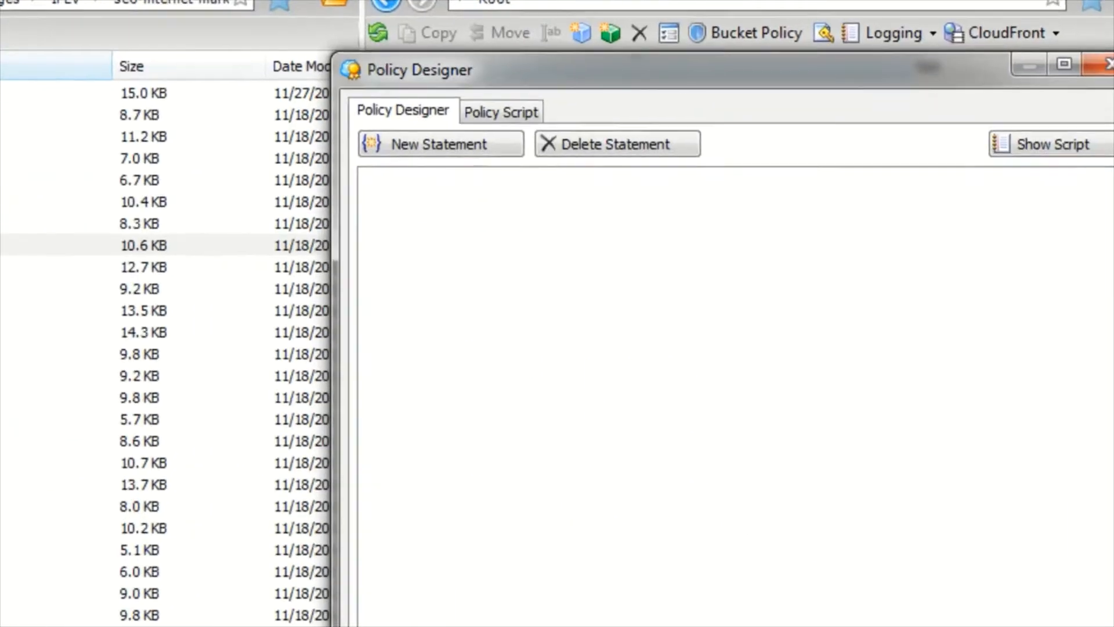
# - Switch to CloudBerry Explorer and show the policy script in the bucket's Policy Designer
pyautogui.click(499, 112)
pyautogui.click(429, 145)
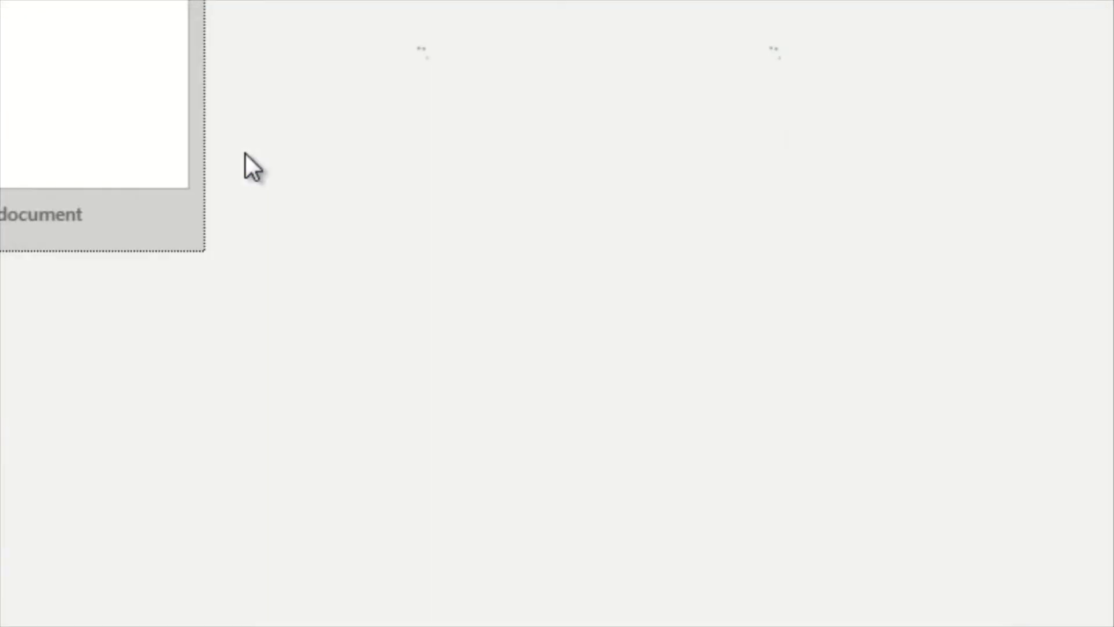
# - Switch to Microsoft Word, create a blank document and paste the copied example policy into it
pyautogui.click(122, 25)
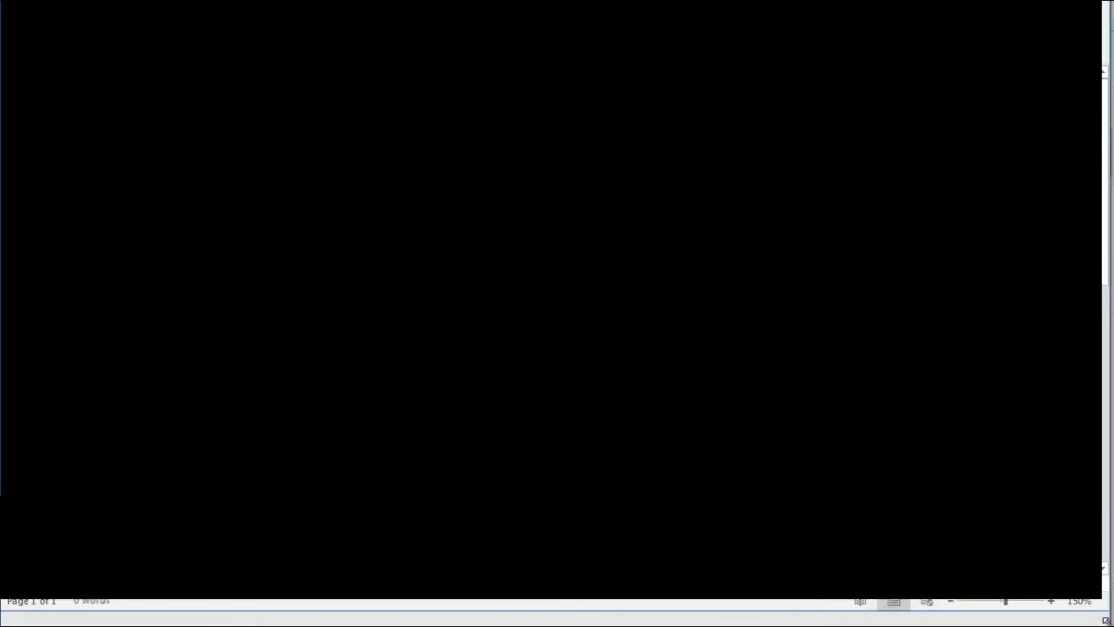
pyautogui.moveTo(1106, 621); pyautogui.dragTo(1109, 626)
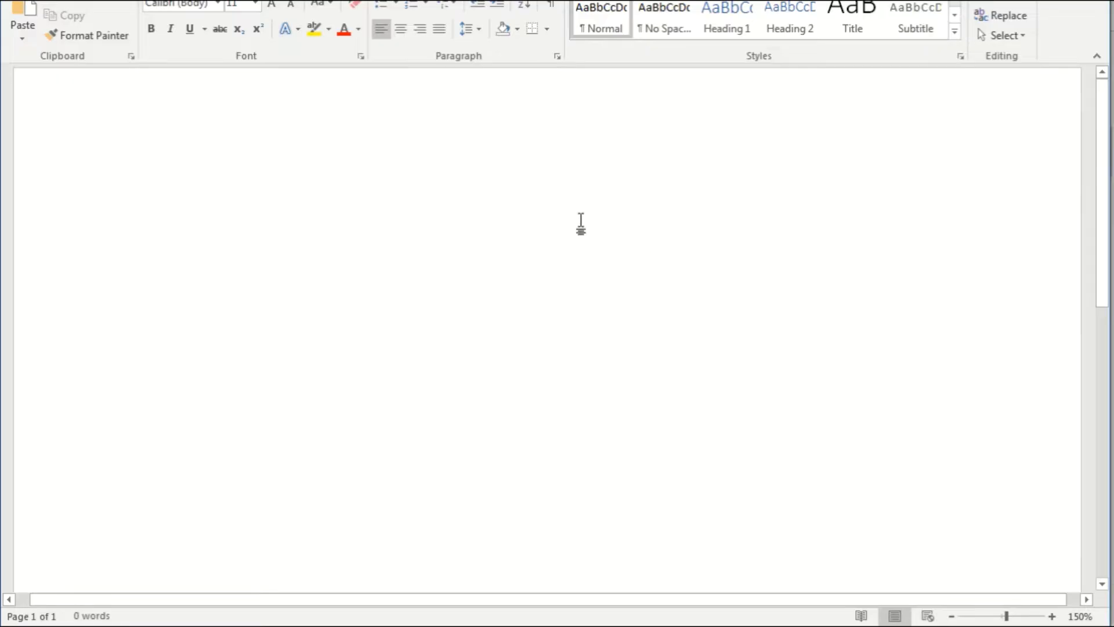
pyautogui.hotkey('ctrl', 'v')
pyautogui.scroll(1, 571, 216)
pyautogui.scroll(2, 570, 216)
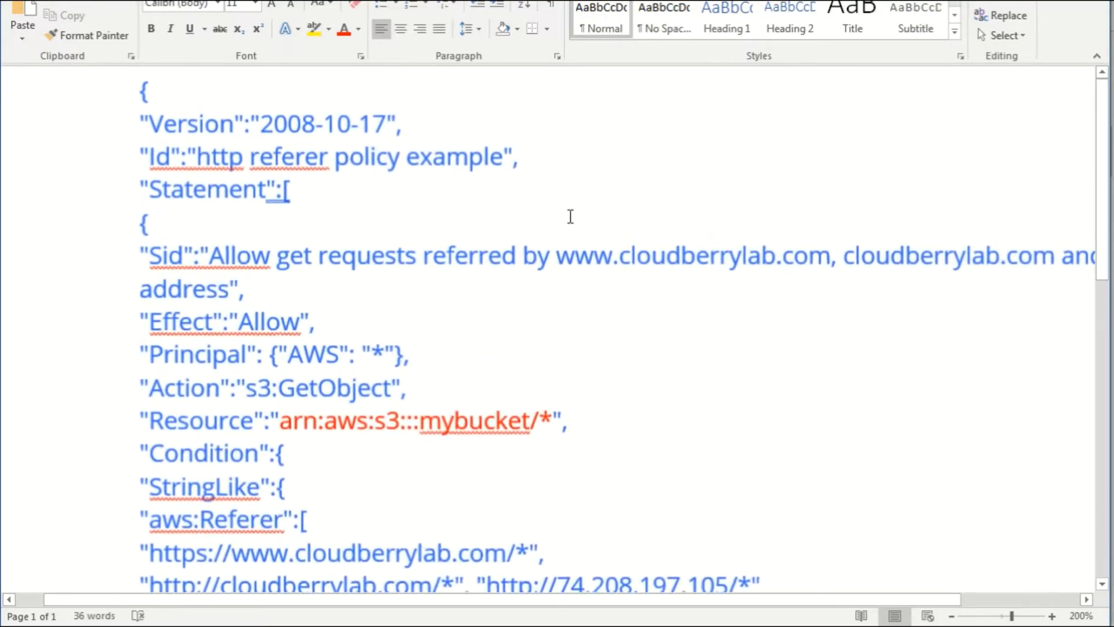
# - Replace the placeholder mybucket in the policy's Resource line with testdomaindl
pyautogui.scroll(-1, 492, 296)
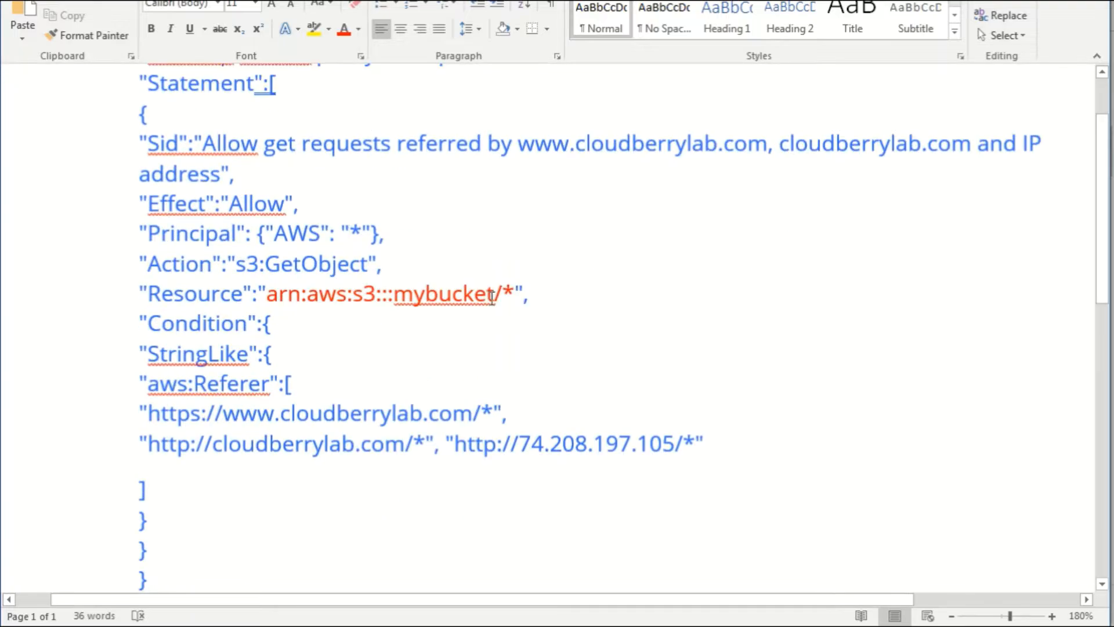
pyautogui.moveTo(495, 296); pyautogui.dragTo(419, 288)
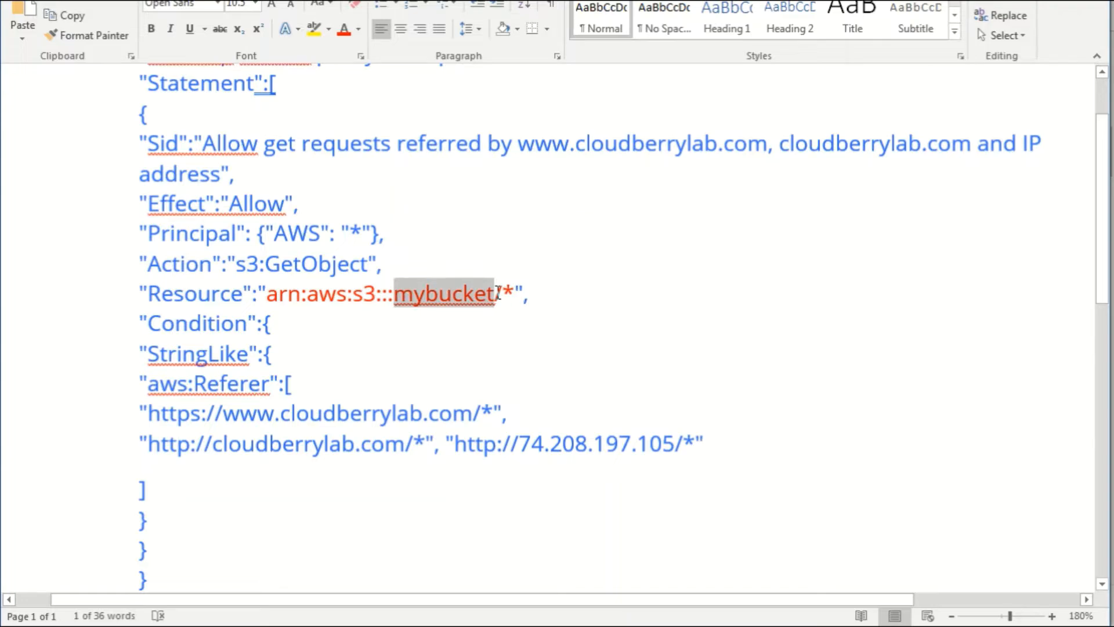
pyautogui.write('testdomaindl')
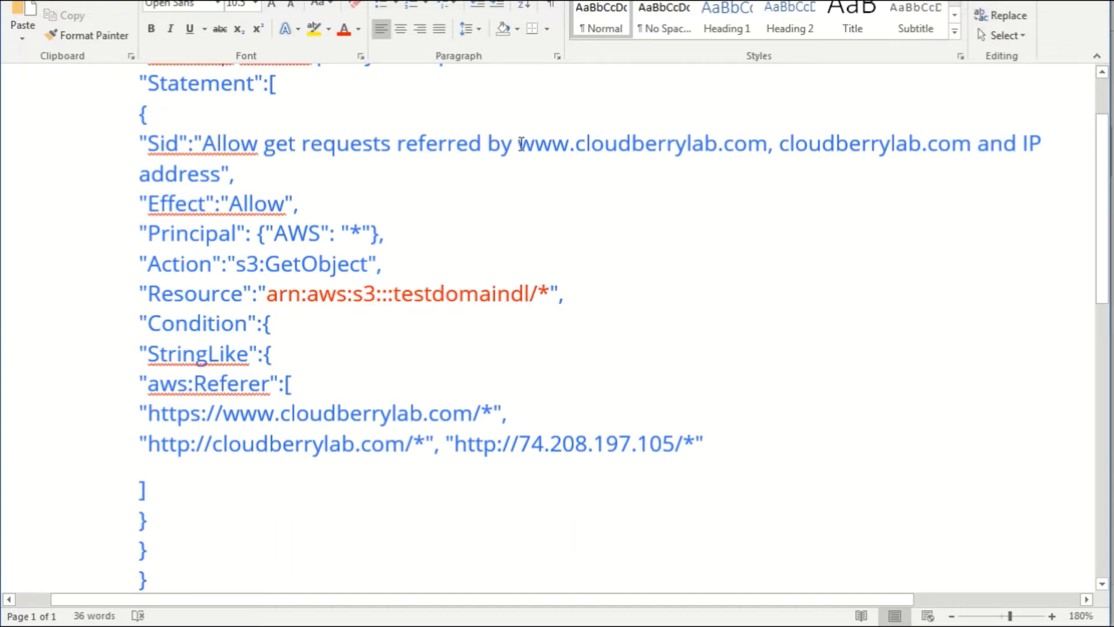
pyautogui.moveTo(521, 143); pyautogui.dragTo(221, 174)
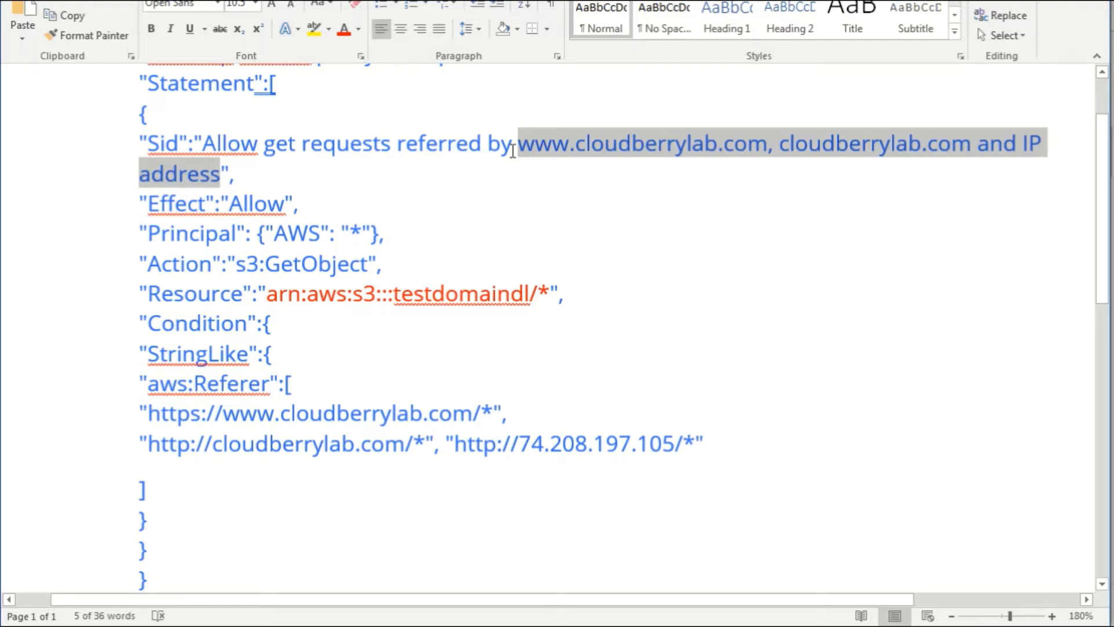
pyautogui.write('www.your')
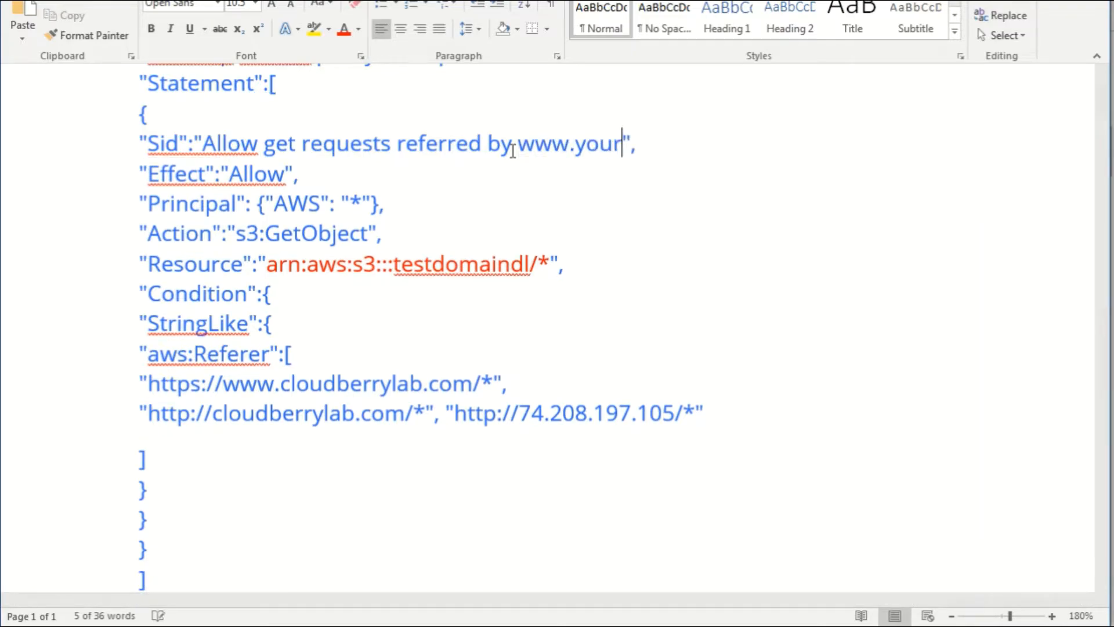
pyautogui.write('domain.com')
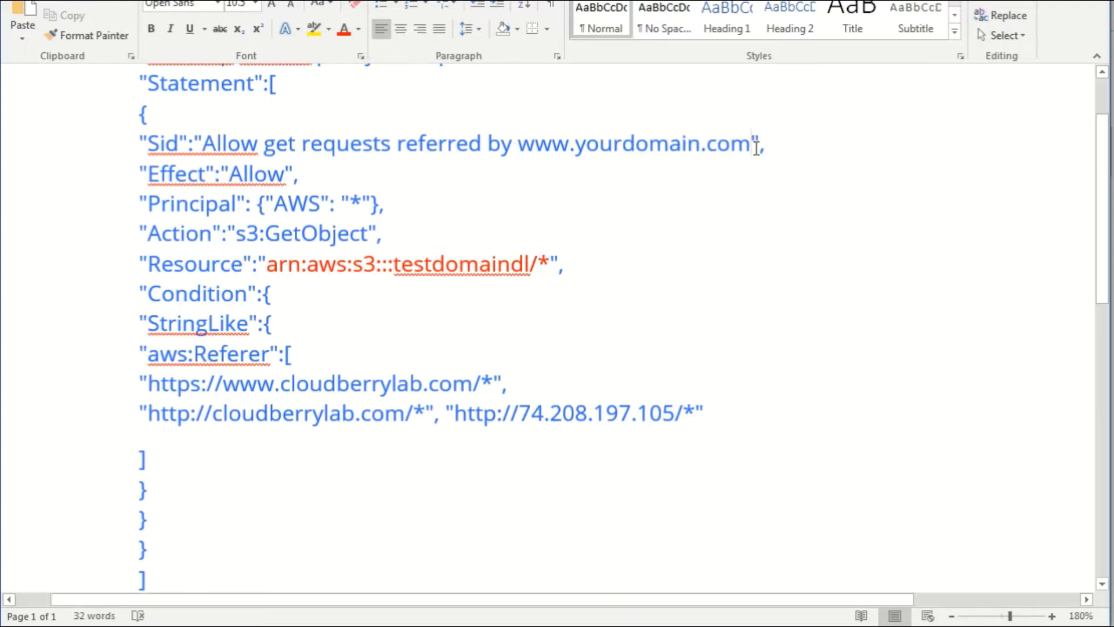
pyautogui.scroll(-2, 424, 293)
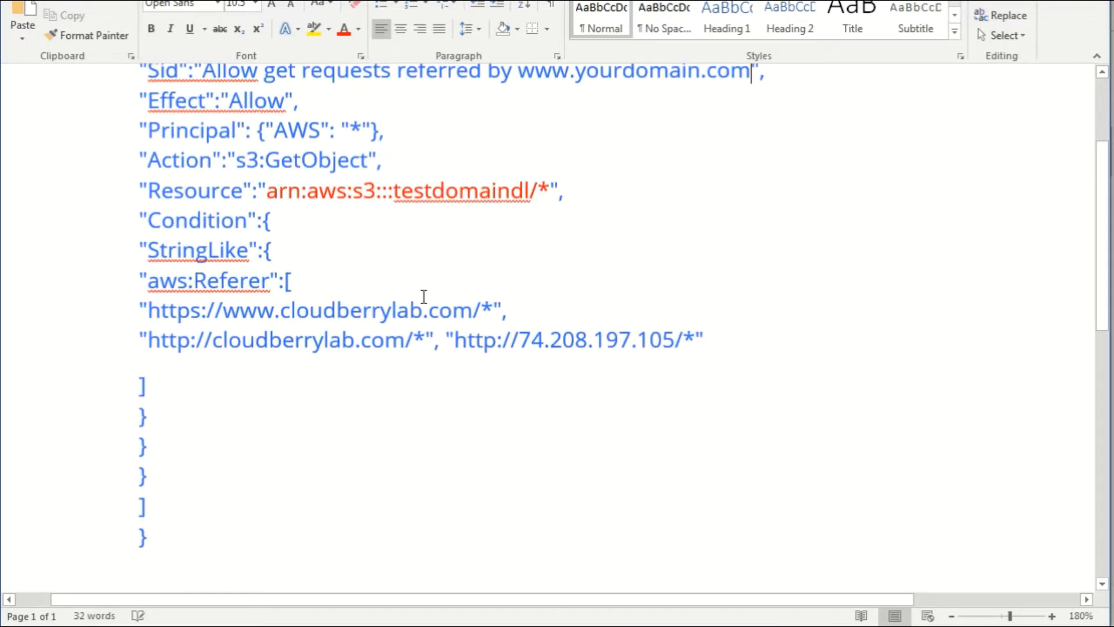
pyautogui.scroll(-1, 423, 297)
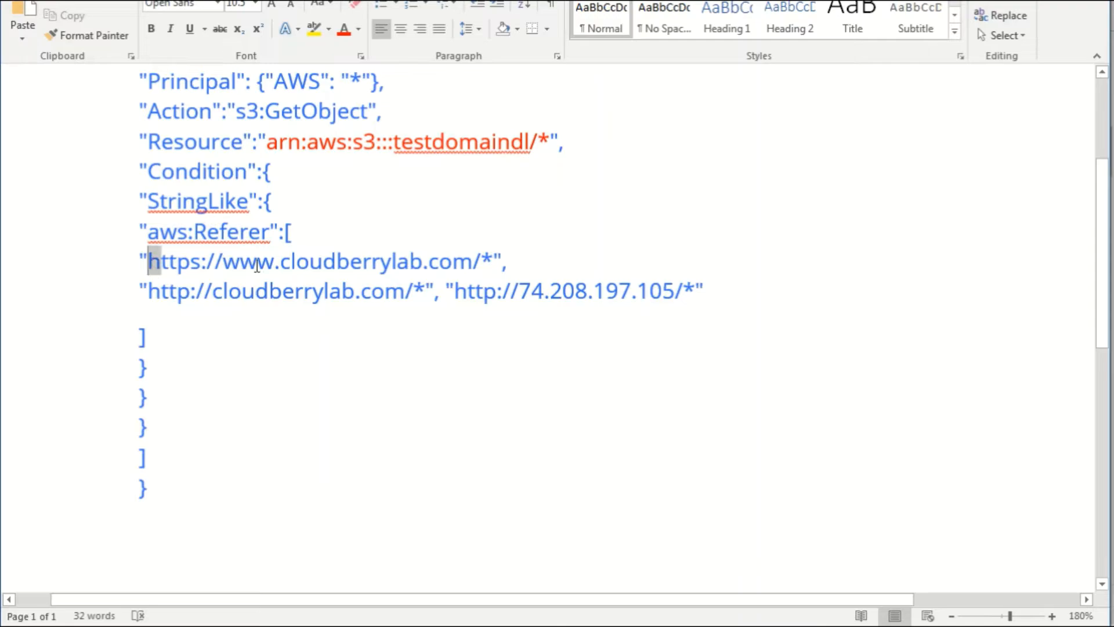
pyautogui.moveTo(149, 261); pyautogui.dragTo(483, 265)
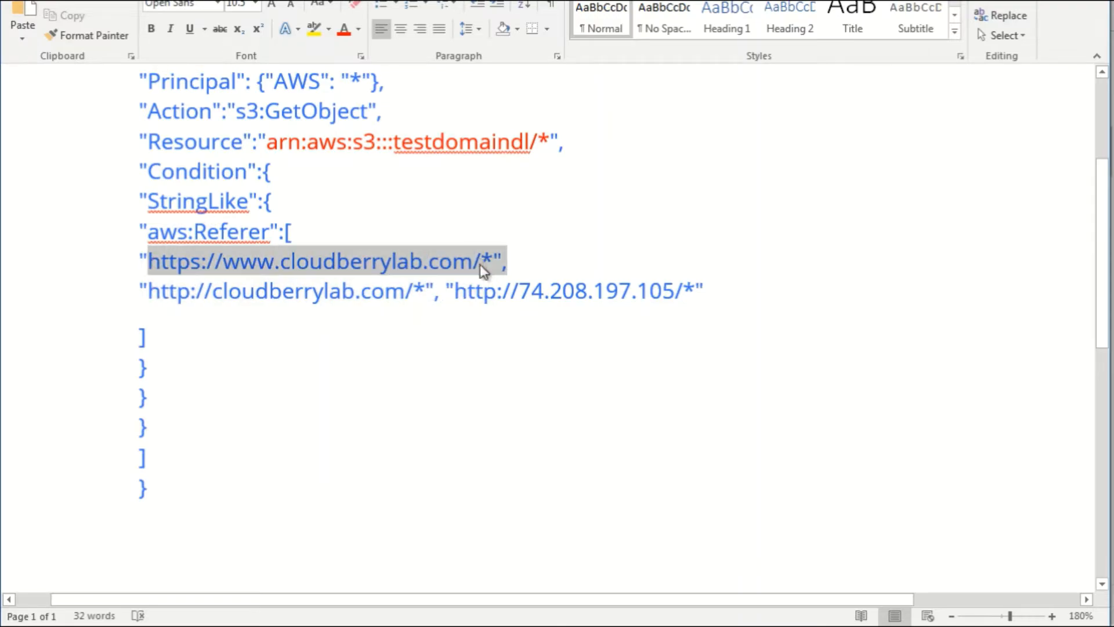
pyautogui.scroll(1, 354, 325)
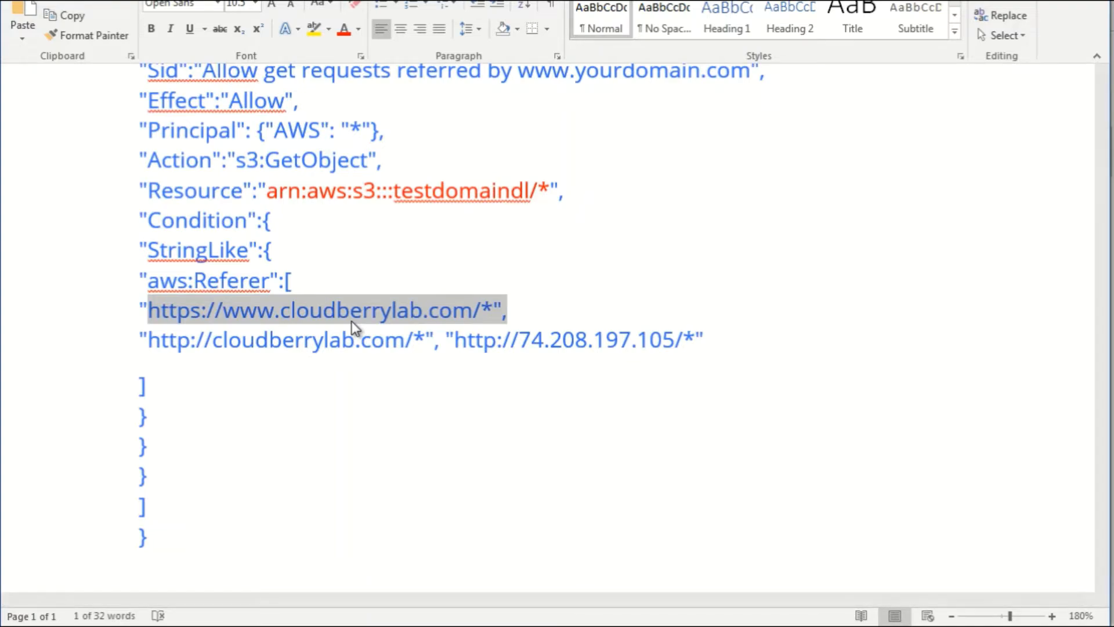
pyautogui.click(343, 315)
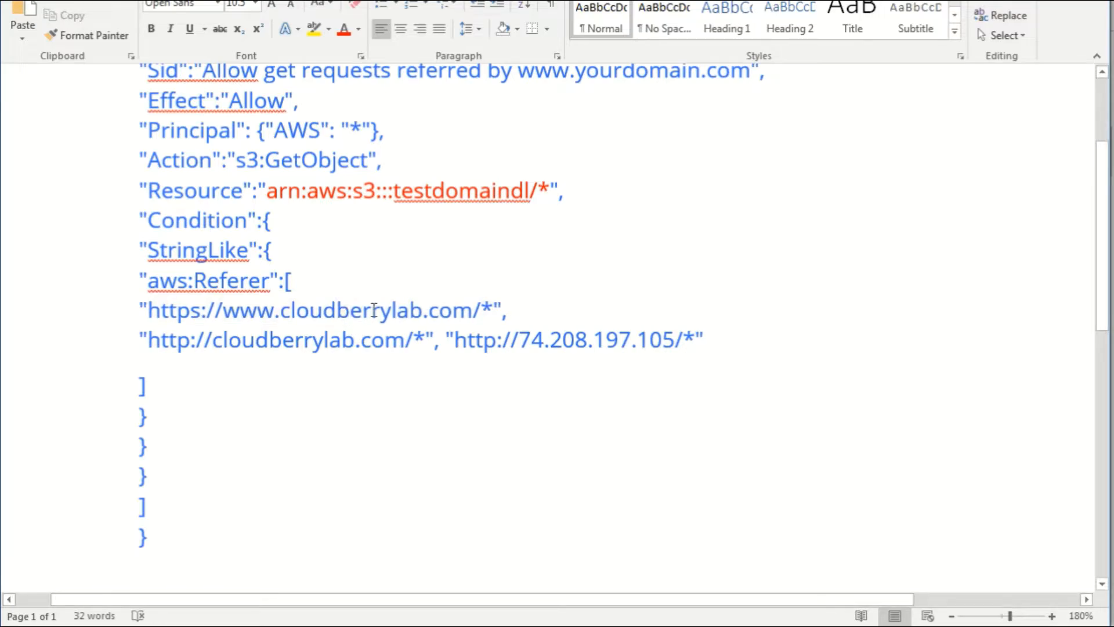
pyautogui.moveTo(473, 312); pyautogui.dragTo(152, 312)
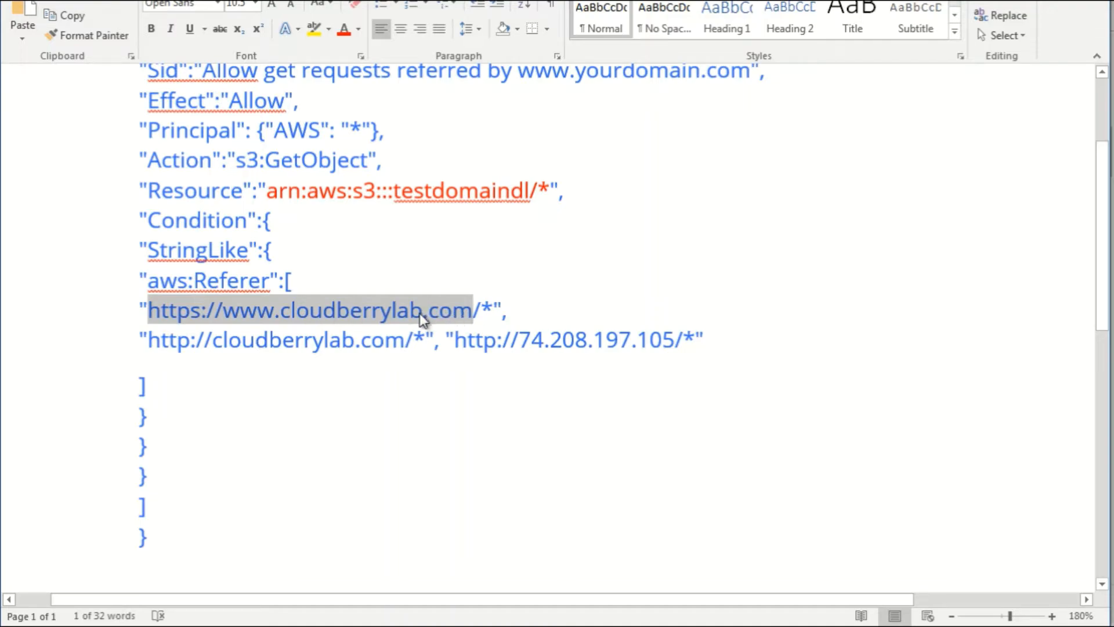
pyautogui.click(541, 306)
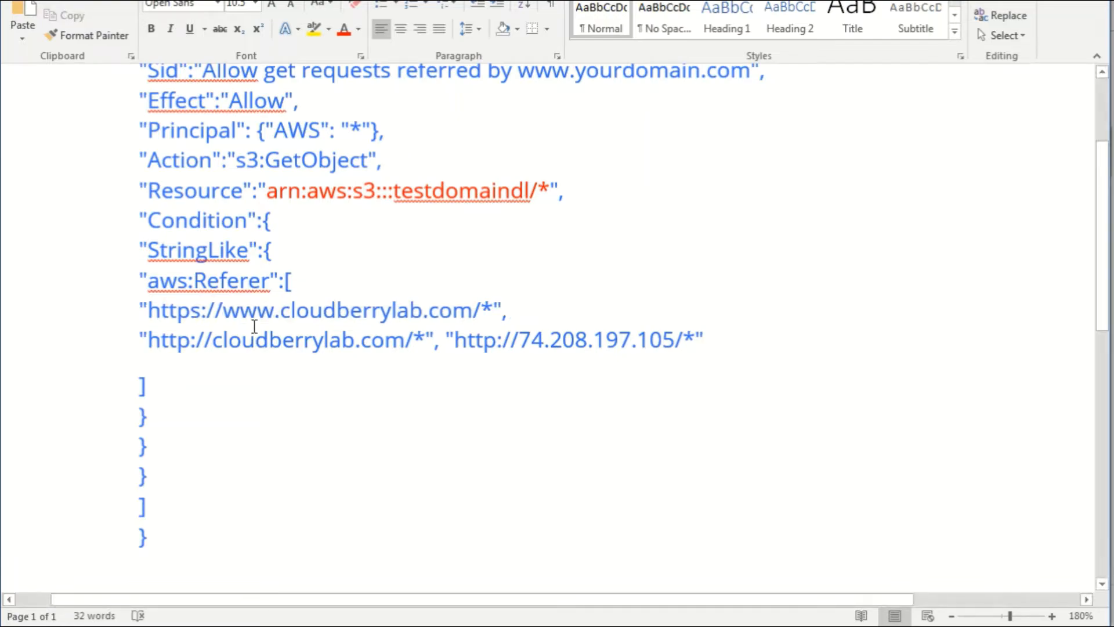
pyautogui.moveTo(150, 311); pyautogui.dragTo(477, 308)
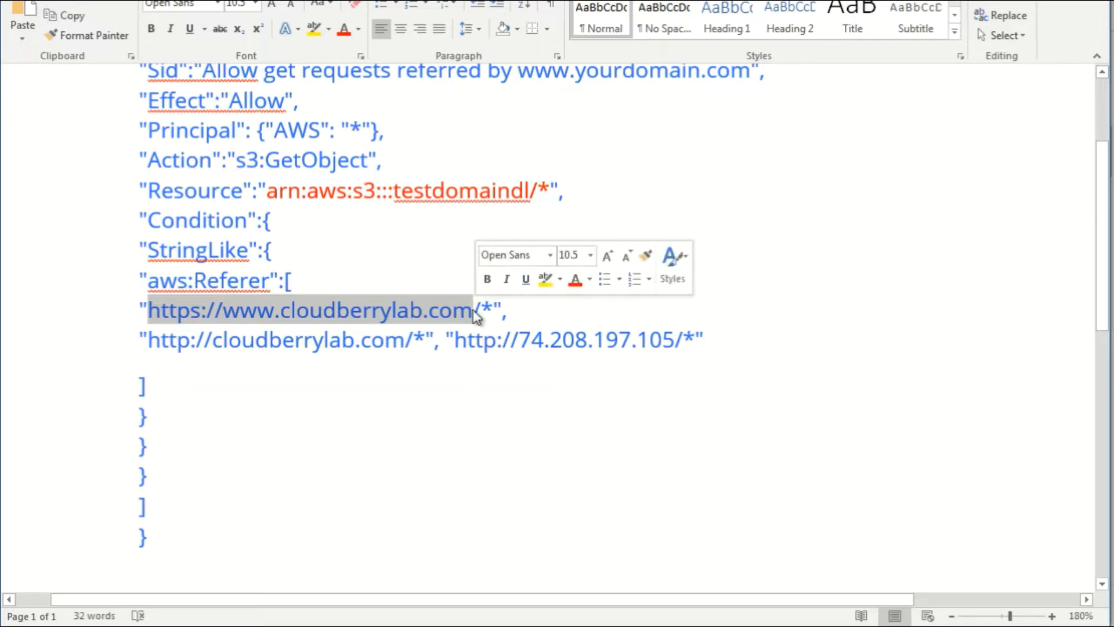
pyautogui.click(455, 339)
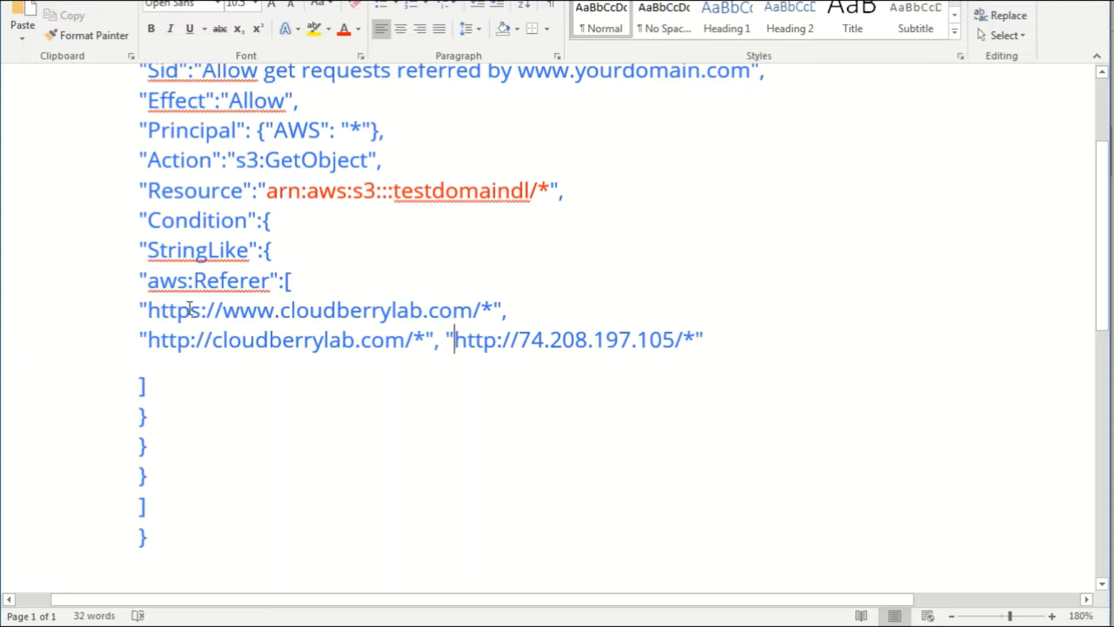
pyautogui.moveTo(284, 311); pyautogui.dragTo(476, 309)
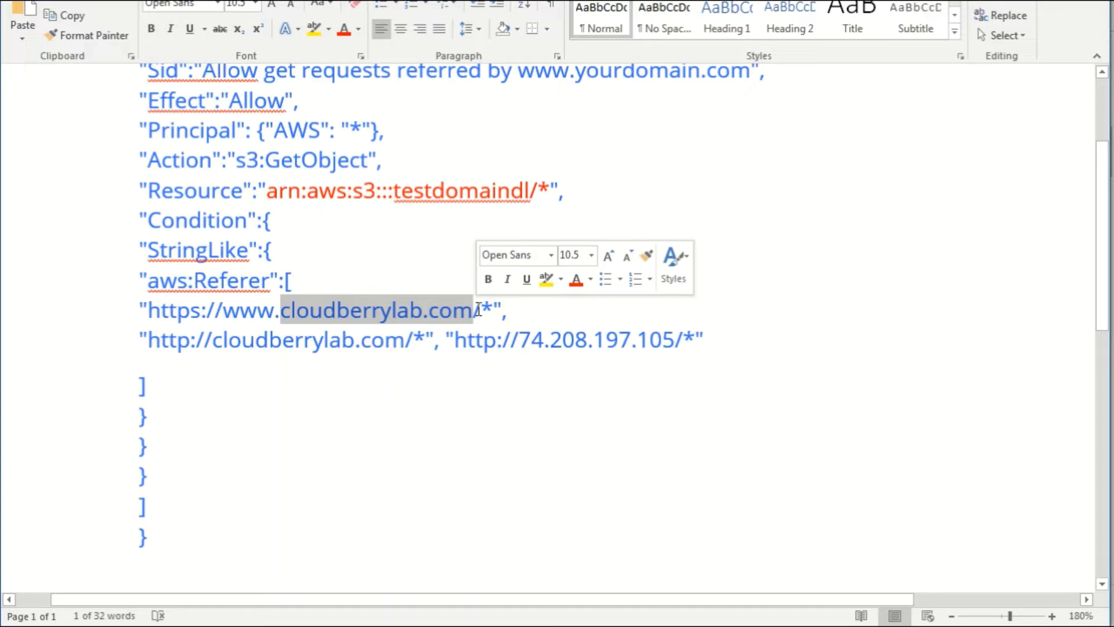
pyautogui.write('yourdomain.')
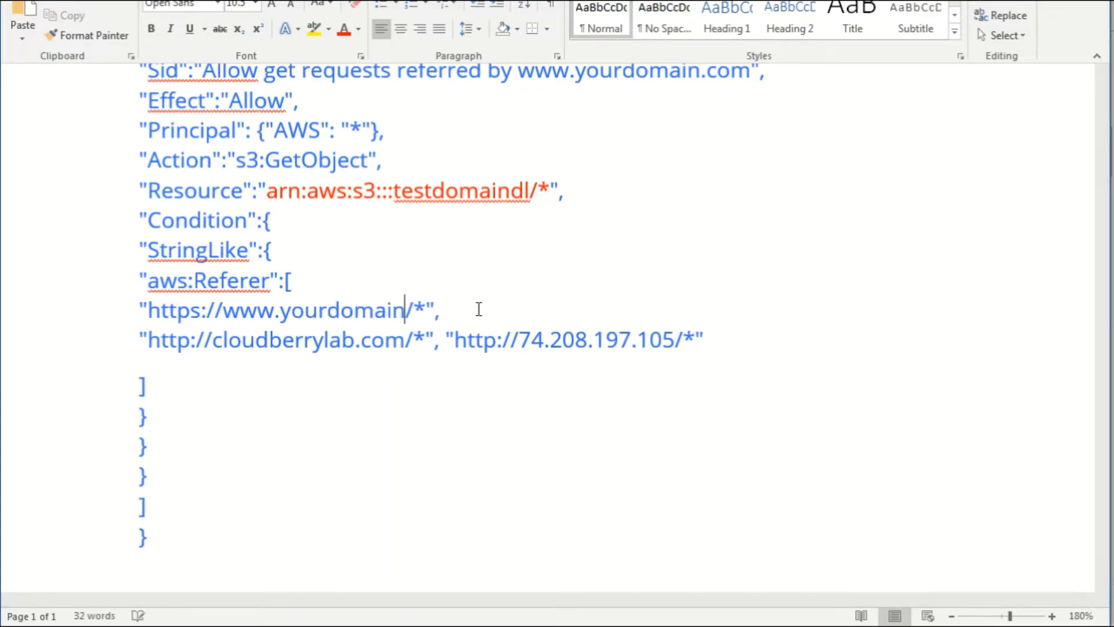
pyautogui.write('com')
pyautogui.press('Down')
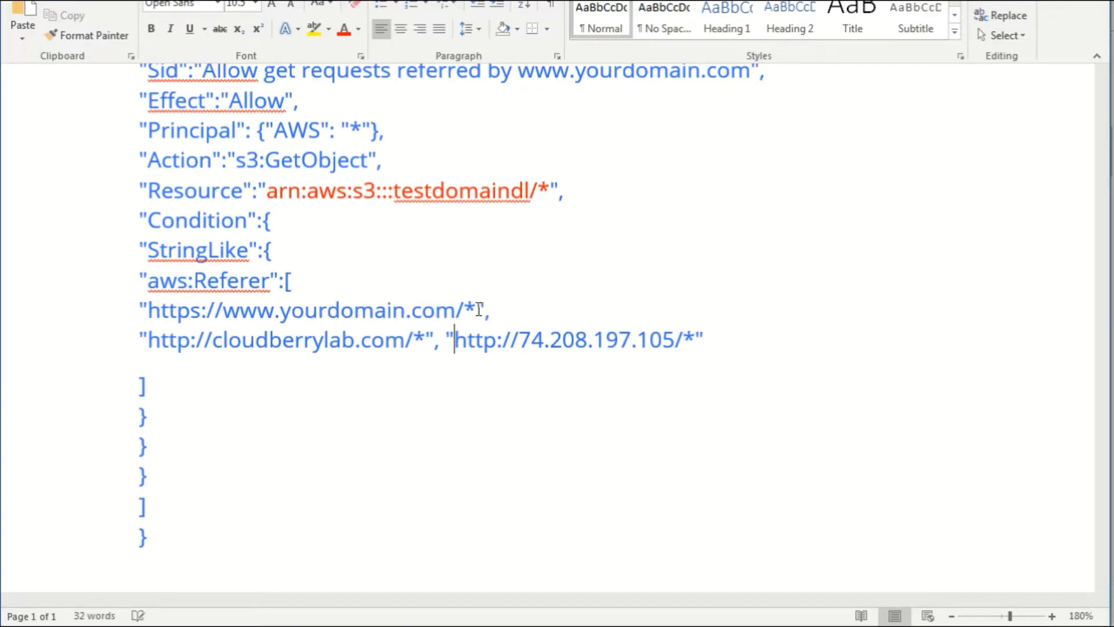
pyautogui.press('Left')
pyautogui.press('Left')
pyautogui.press('Left')
pyautogui.press('Left')
pyautogui.press('Left')
pyautogui.press('Left')
pyautogui.press('Left')
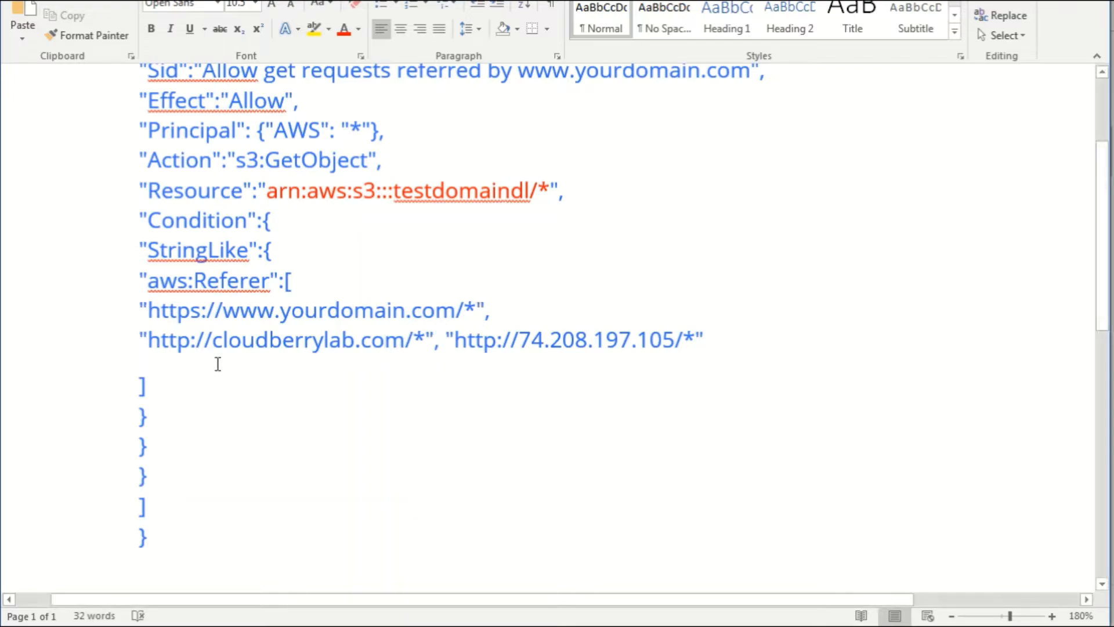
pyautogui.moveTo(212, 340); pyautogui.dragTo(405, 341)
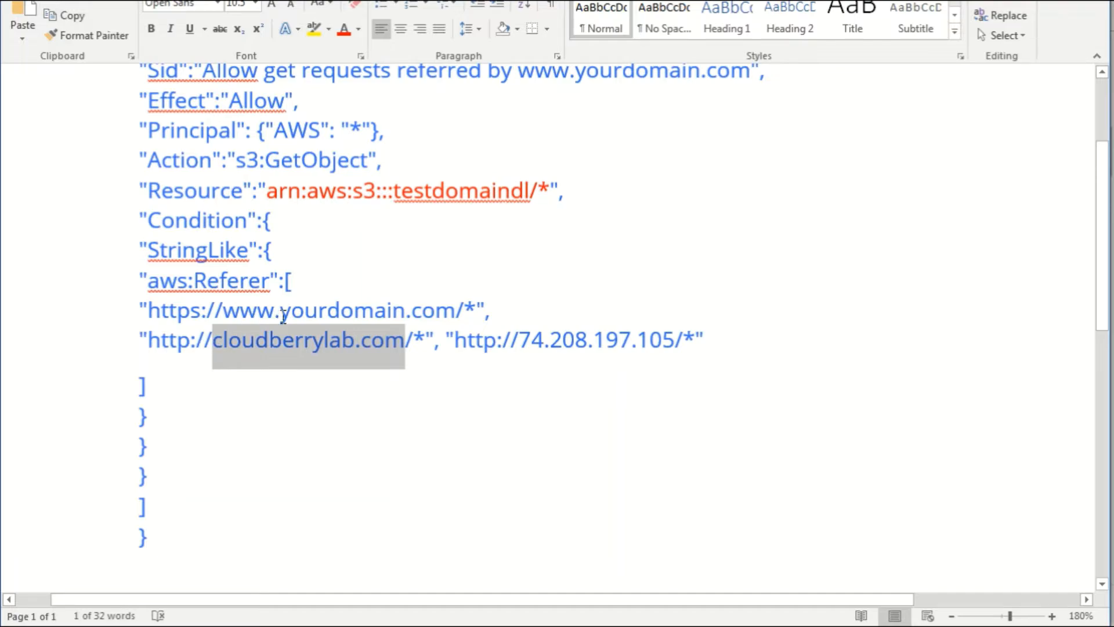
pyautogui.write('yourdomain')
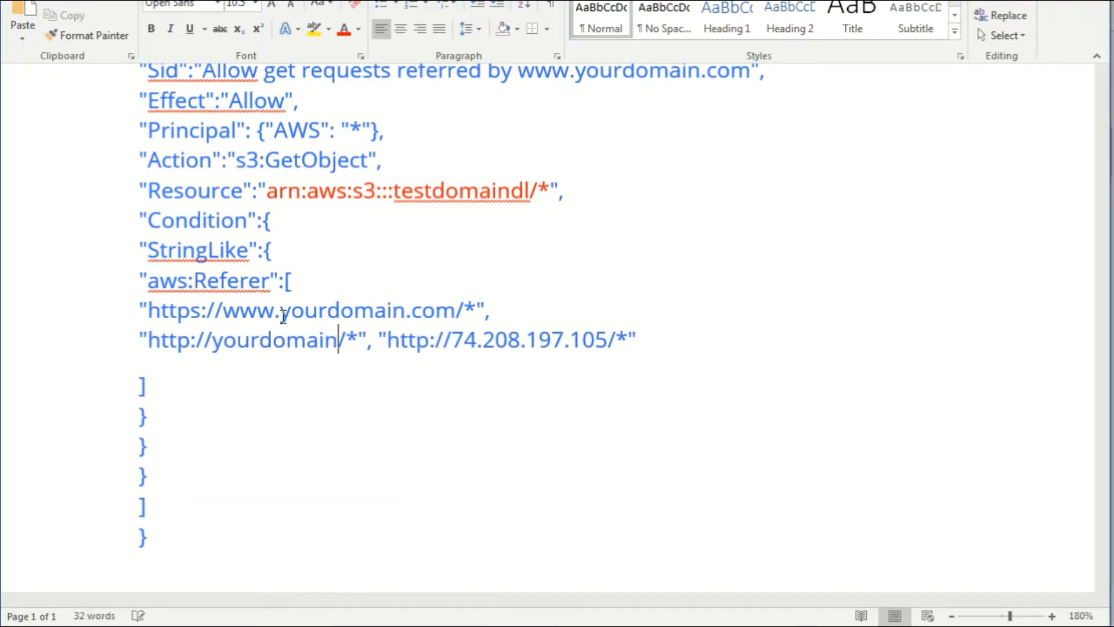
pyautogui.write('.com')
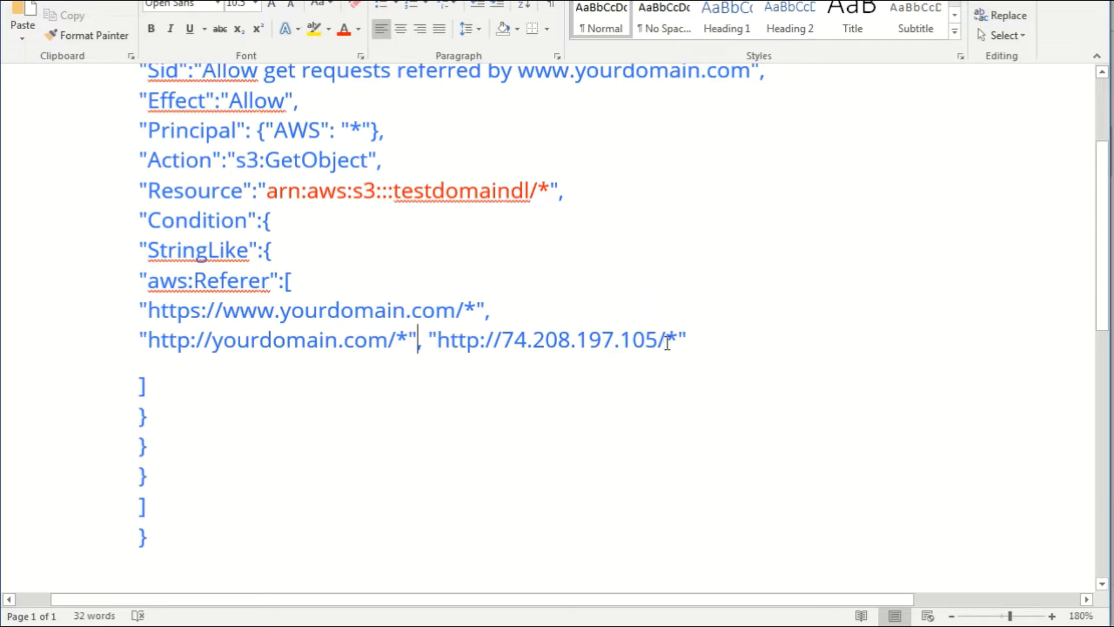
pyautogui.doubleClick(429, 345)
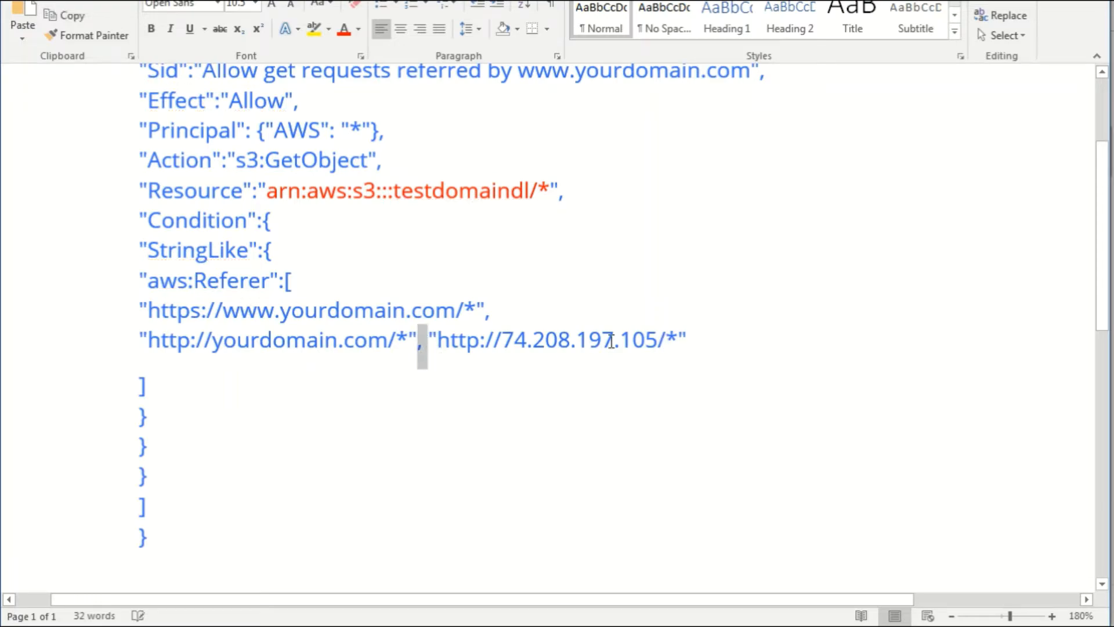
pyautogui.click(715, 342)
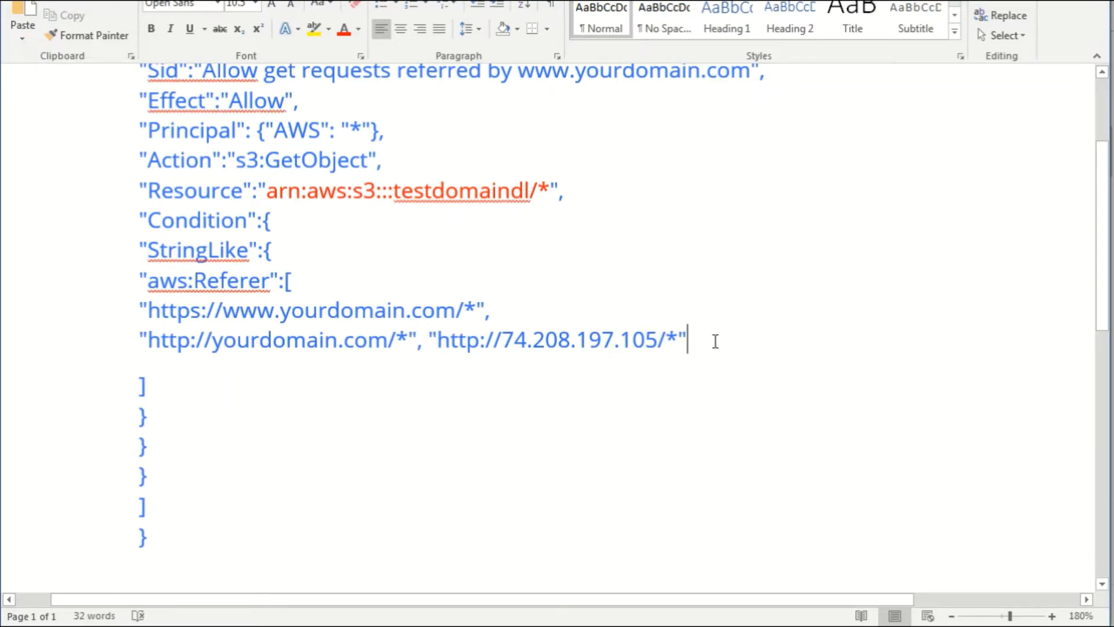
pyautogui.press('Left')
pyautogui.press('Left')
pyautogui.press('Left')
pyautogui.hotkey('ctrl', 'shift', 'Left')
pyautogui.hotkey('ctrl', 'shift', 'Left')
pyautogui.hotkey('ctrl', 'shift', 'Left')
pyautogui.hotkey('ctrl', 'shift', 'Left')
pyautogui.hotkey('ctrl', 'shift', 'Left')
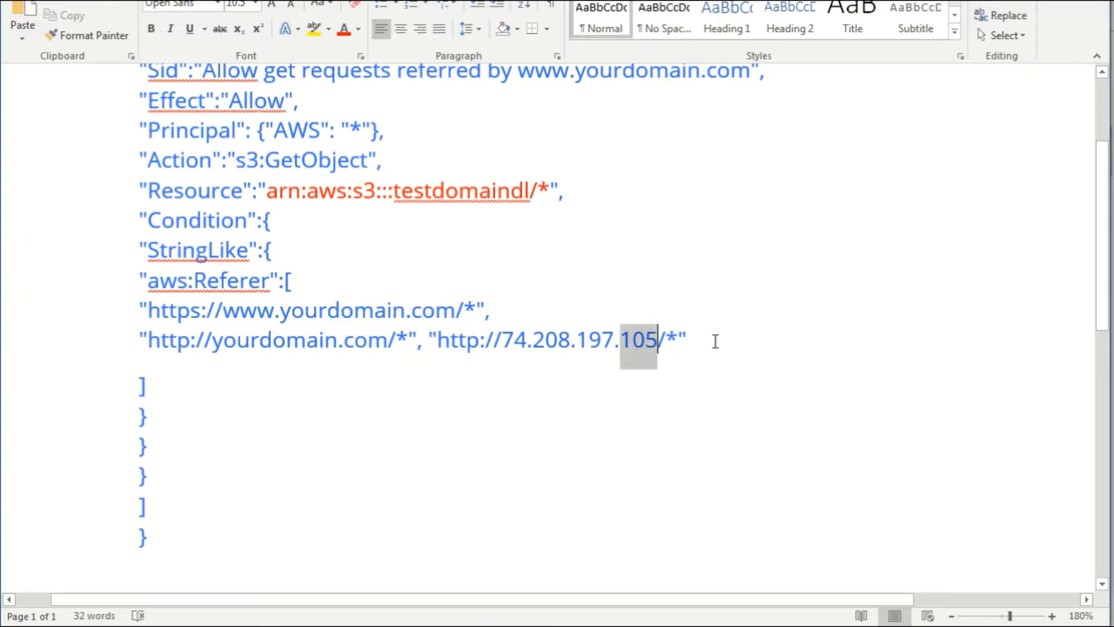
pyautogui.hotkey('shift', 'Left')
pyautogui.hotkey('shift', 'Left')
pyautogui.hotkey('shift', 'Left')
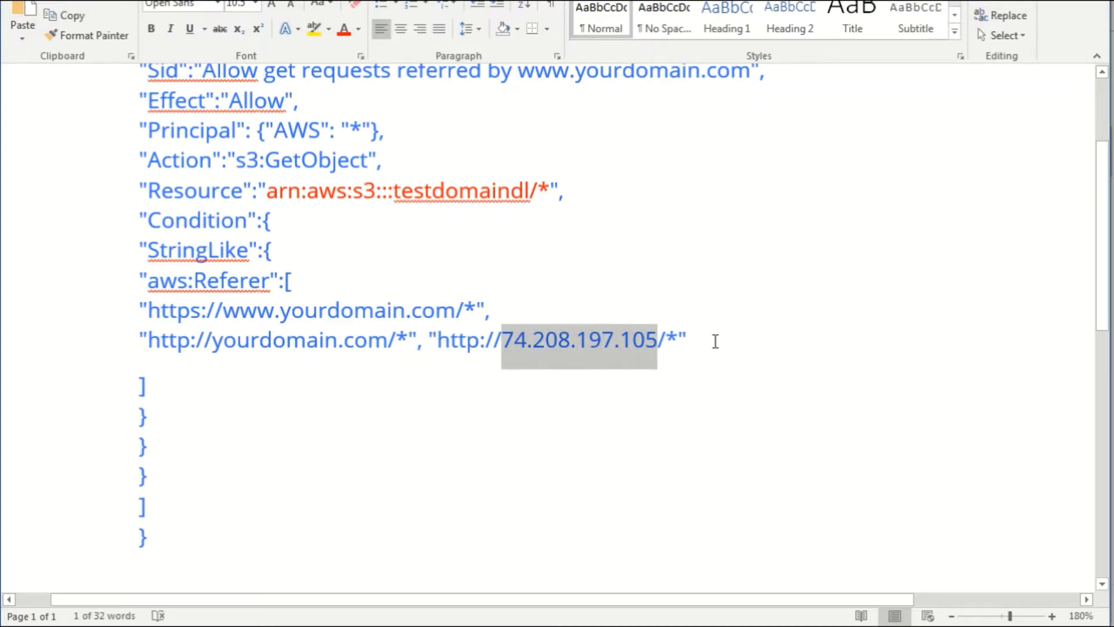
pyautogui.write('yourdomain.net')
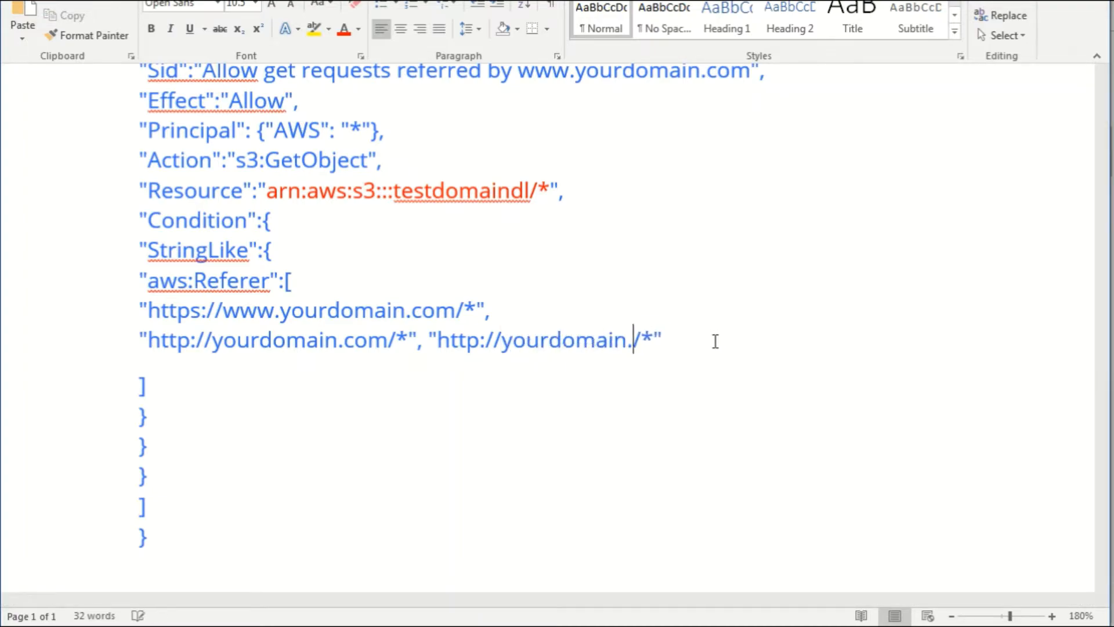
# - Add a comma after the yourdomain.net entry and undo the automatic hyperlink formatting so its quotation marks stay
pyautogui.press('End')
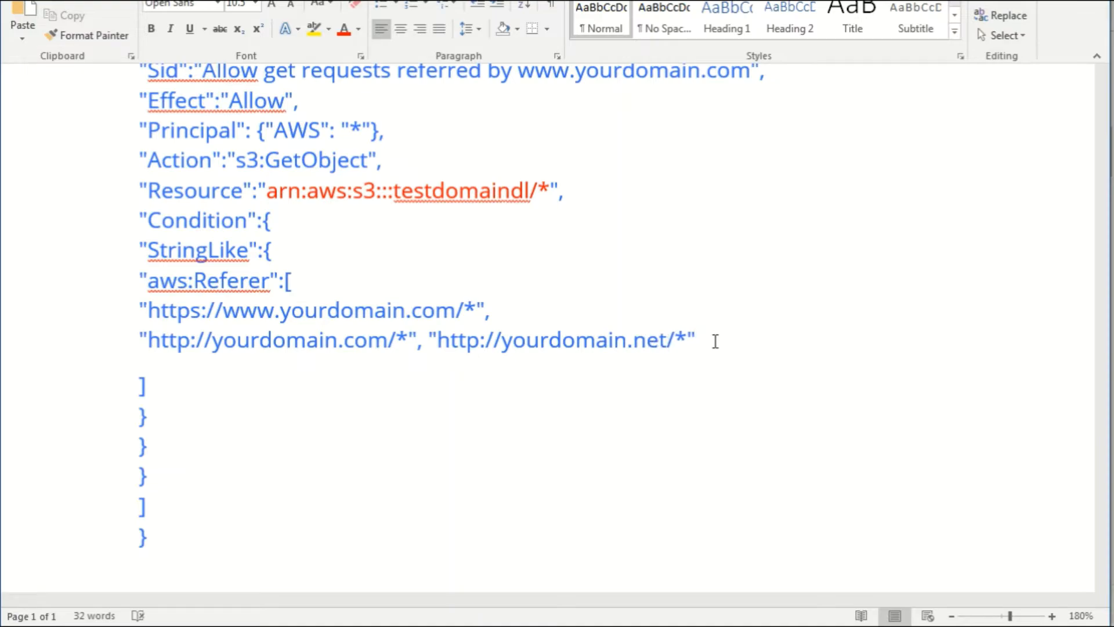
pyautogui.write(',')
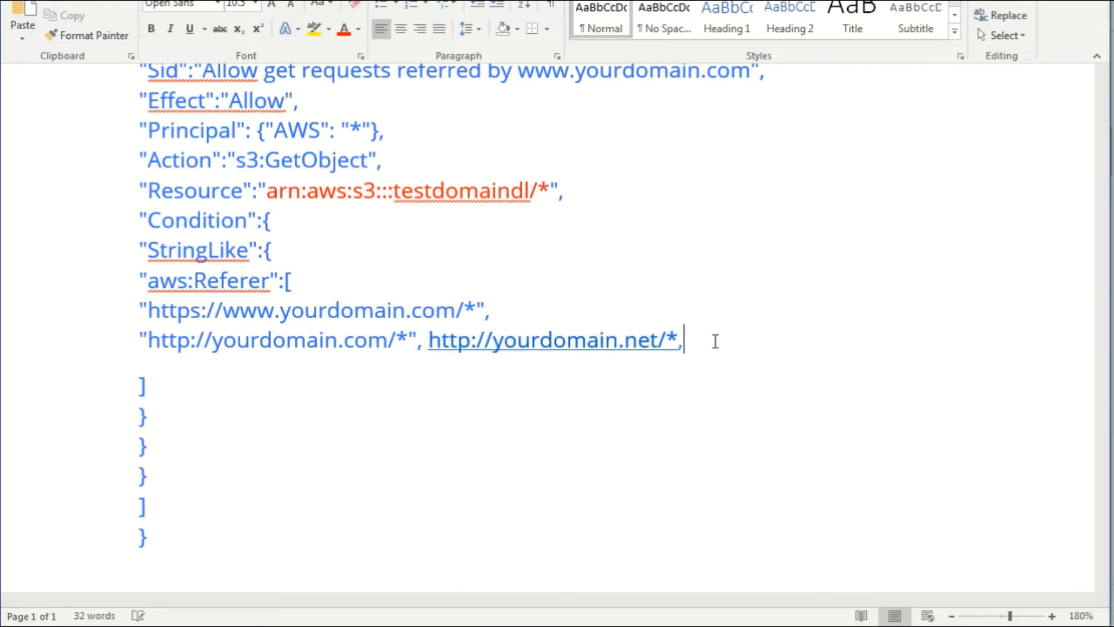
pyautogui.hotkey('ctrl', 'z')
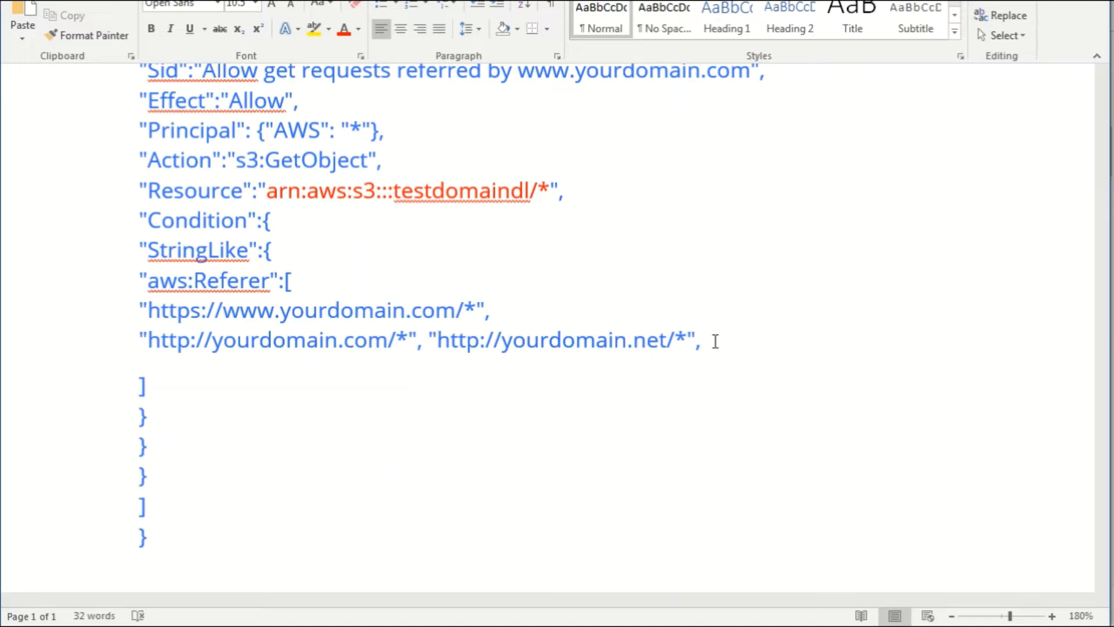
pyautogui.press('BackSpace')
pyautogui.write(',')
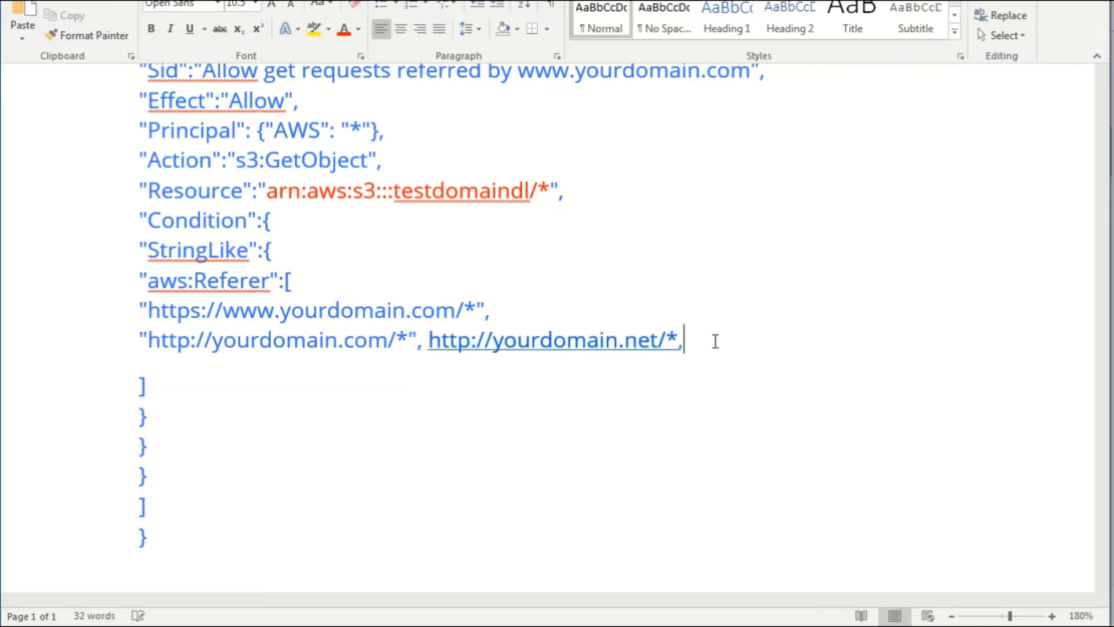
pyautogui.hotkey('ctrl', 'z')
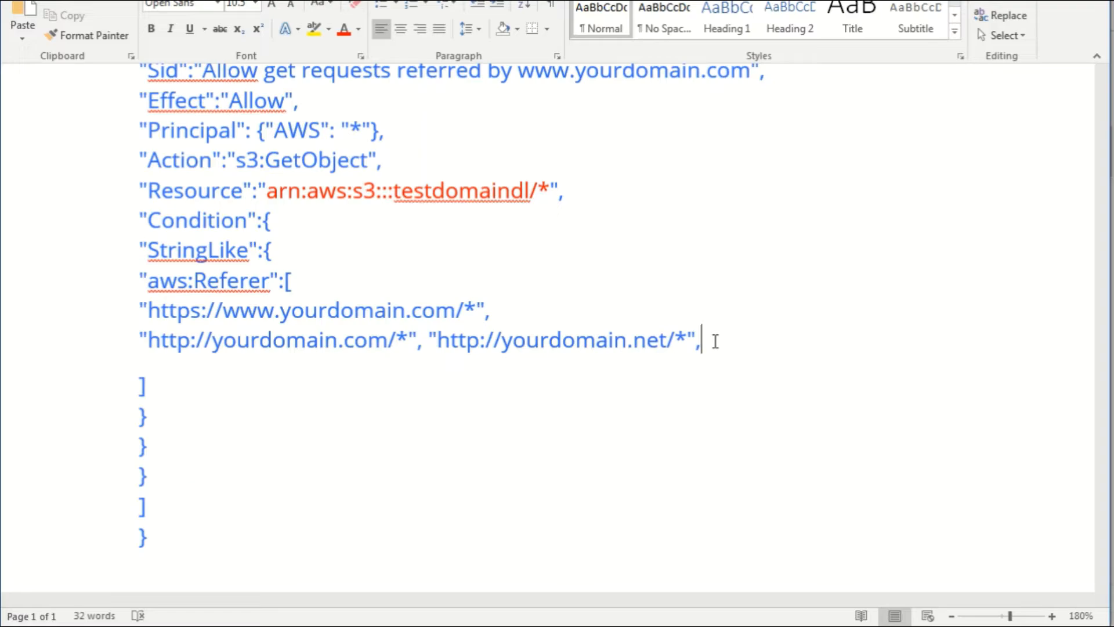
pyautogui.write('"')
pyautogui.write('"')
pyautogui.press('Left')
pyautogui.write('http://www.yourdomain.io')
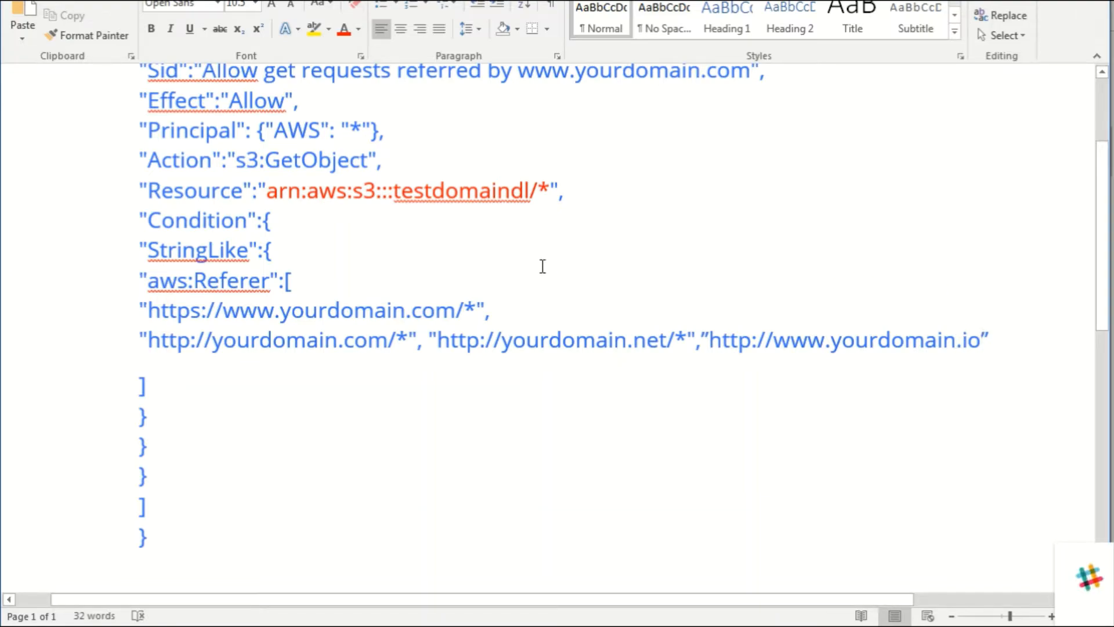
# - Copy the whole policy text and close the Word document without saving it
pyautogui.hotkey('ctrl', 'a')
pyautogui.rightClick(297, 172)
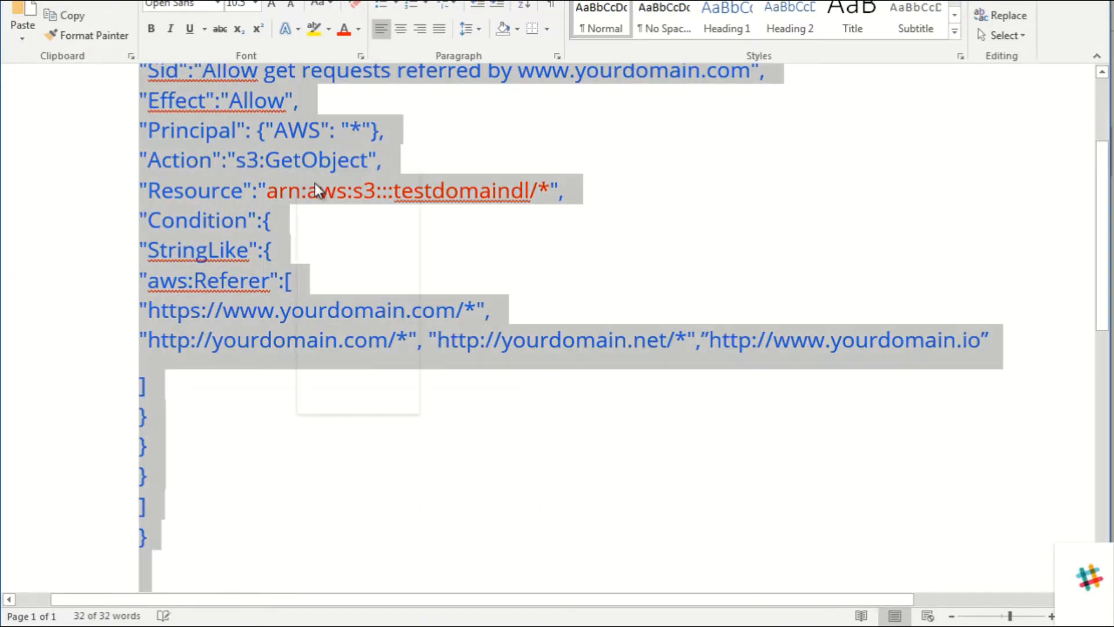
pyautogui.click(326, 205)
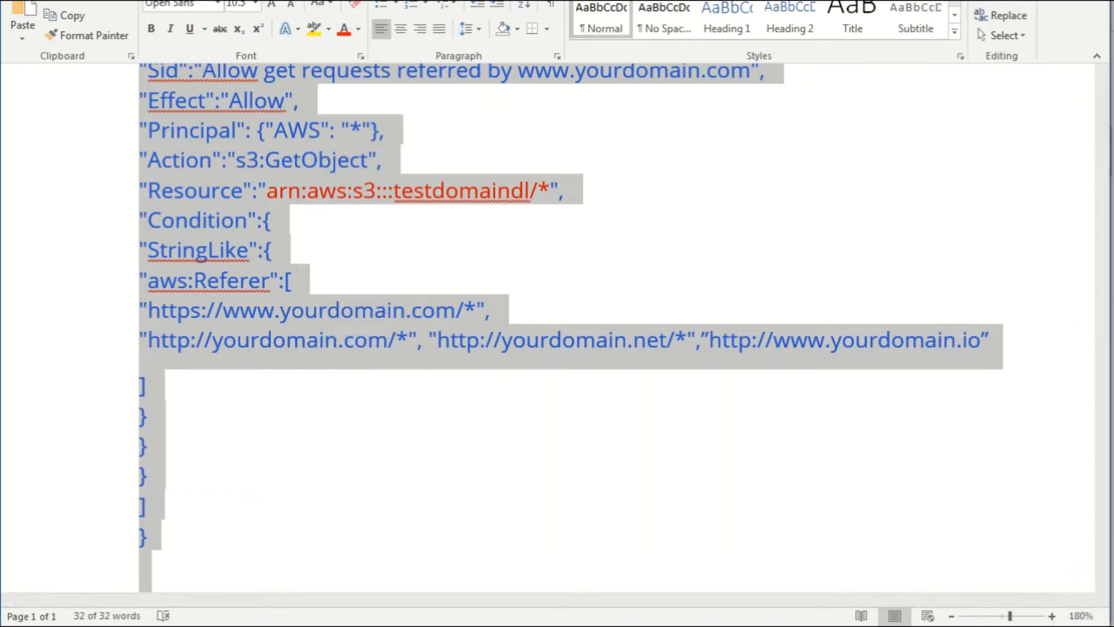
pyautogui.hotkey('alt', 'F4')
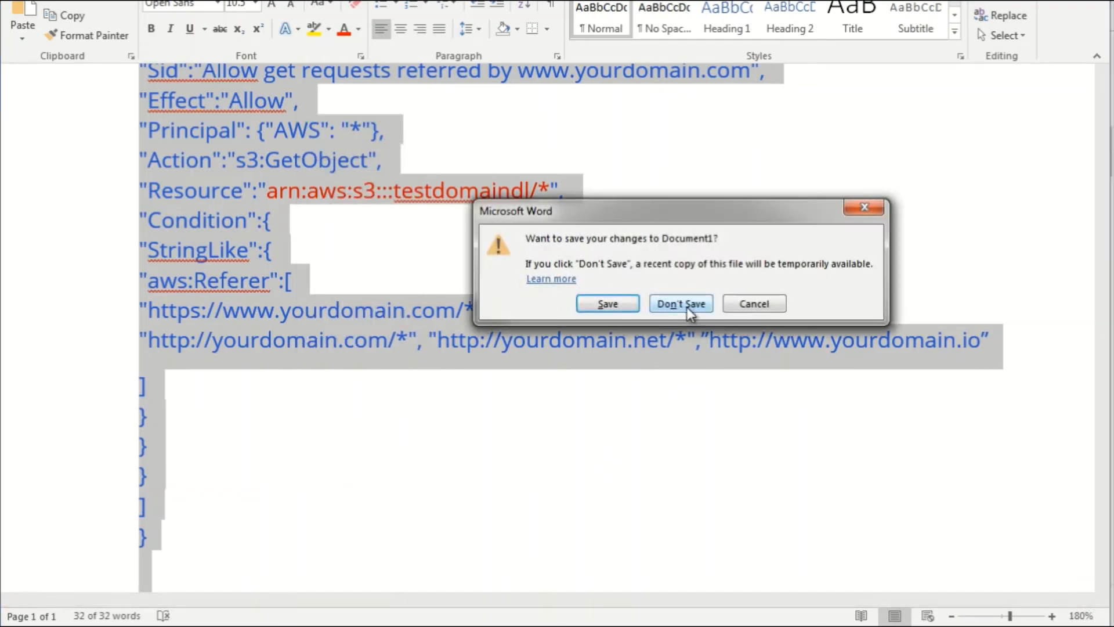
pyautogui.click(682, 304)
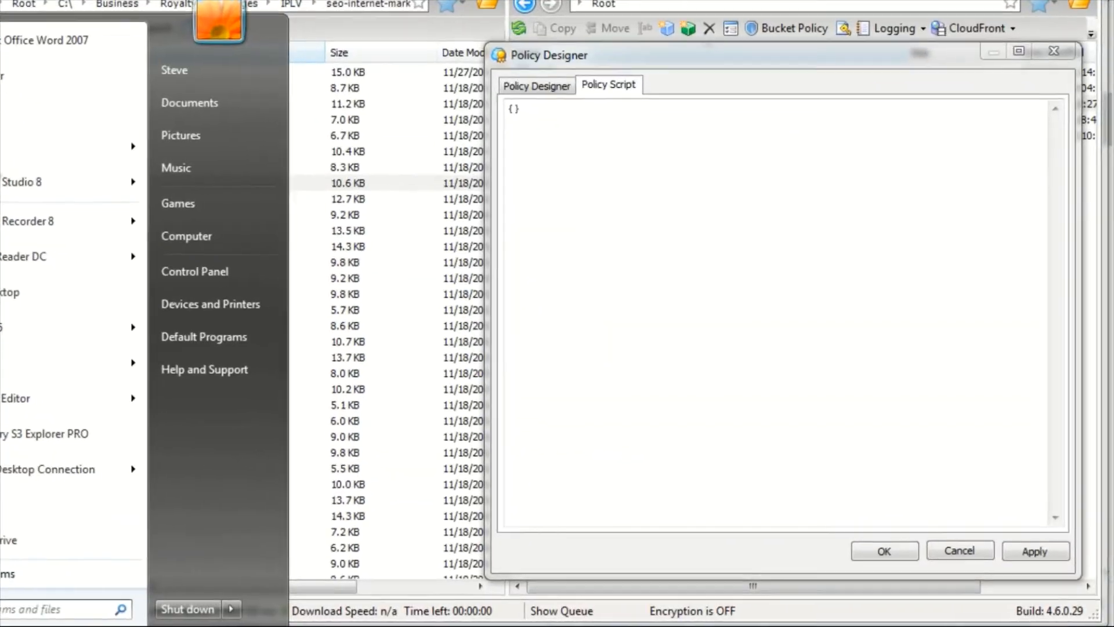
# - Open Notepad, paste the policy as plain text, and resize and move the window so the whole policy shows
pyautogui.click(40, 112)
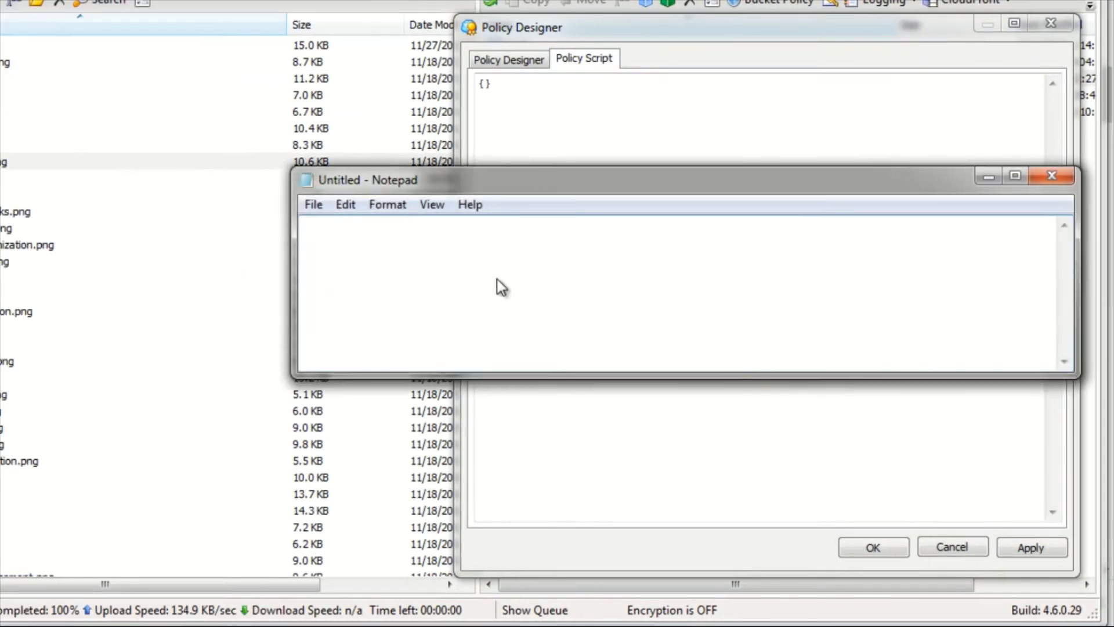
pyautogui.rightClick(502, 287)
pyautogui.click(555, 368)
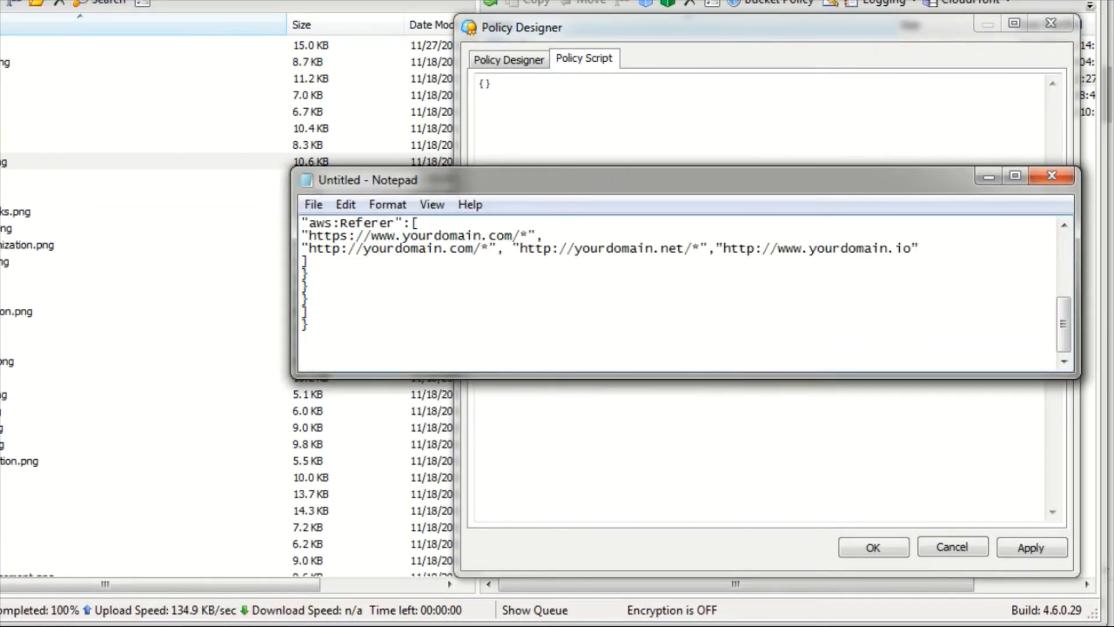
pyautogui.moveTo(1077, 376); pyautogui.dragTo(927, 550)
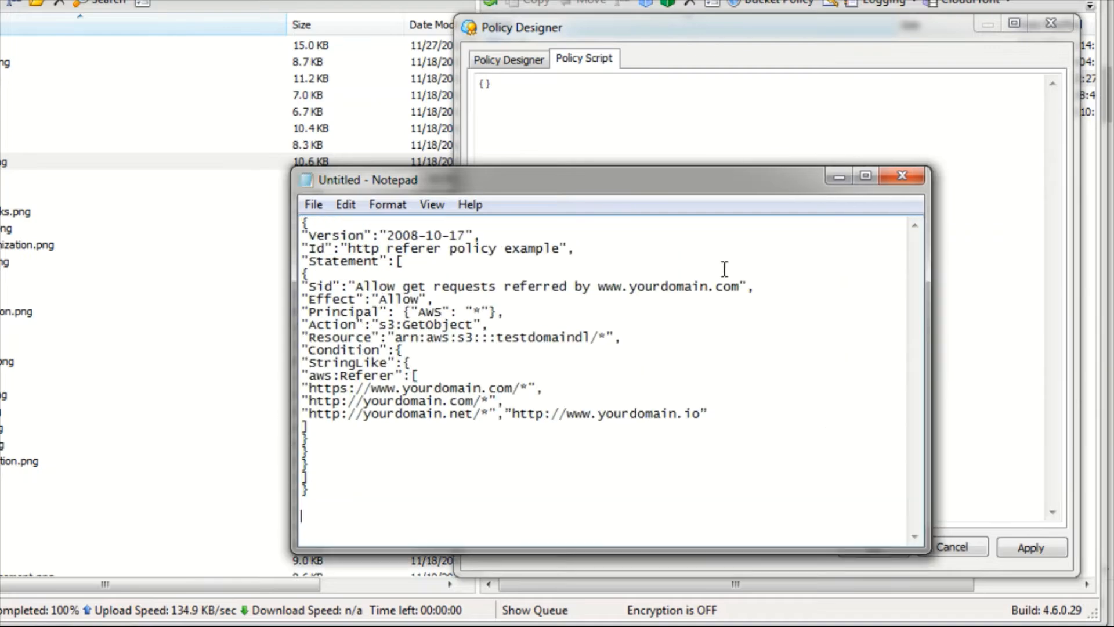
pyautogui.moveTo(717, 187); pyautogui.dragTo(684, 111)
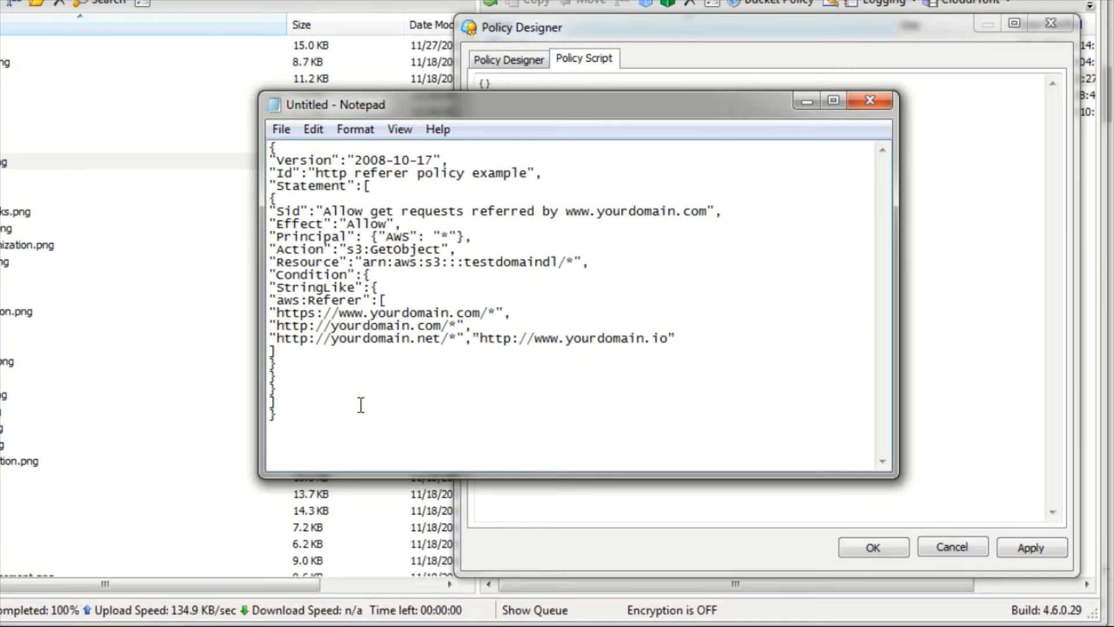
# - Copy the entire policy text from Notepad and minimize it to get back to the Policy Designer
pyautogui.hotkey('ctrl', 'a')
pyautogui.rightClick(370, 255)
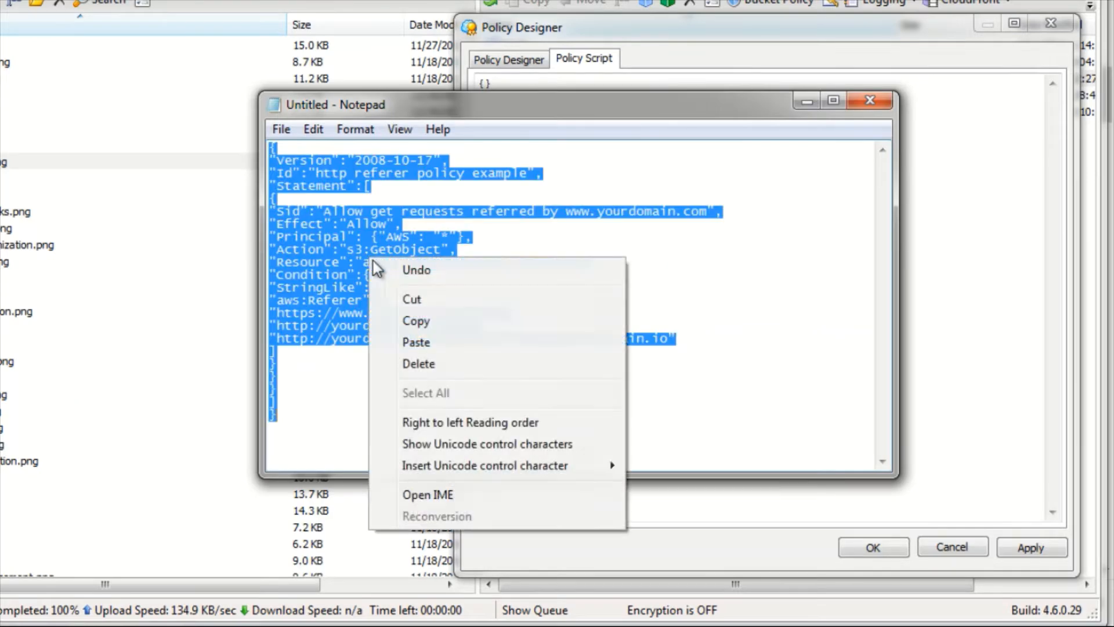
pyautogui.click(410, 321)
pyautogui.click(807, 103)
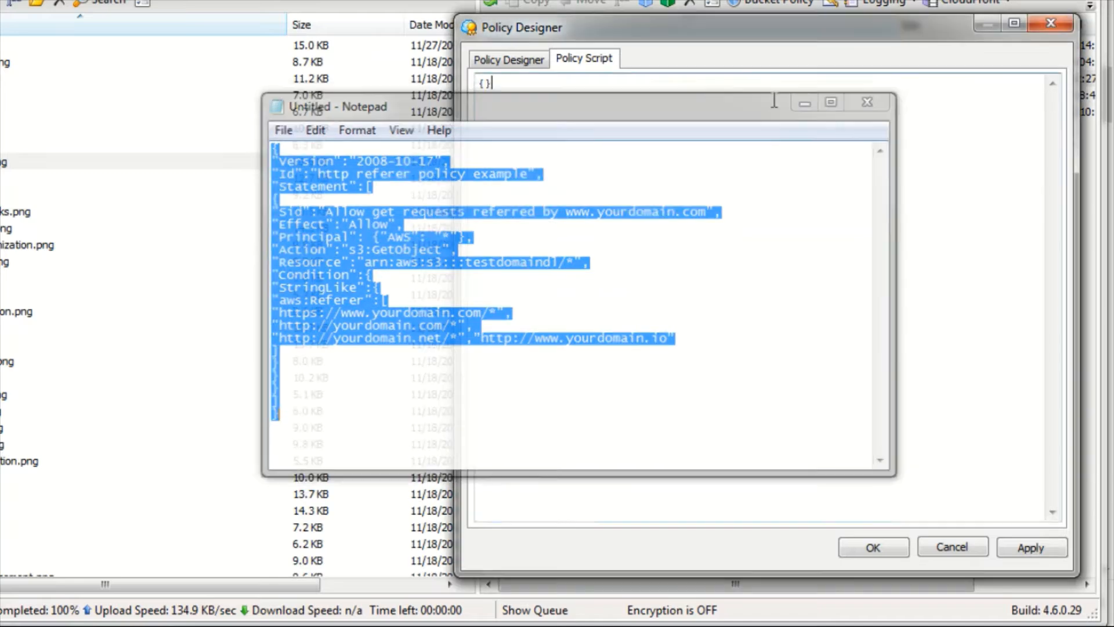
# - Replace the {} placeholder in the bucket's policy script with the copied policy and try to apply it
pyautogui.moveTo(532, 95); pyautogui.dragTo(466, 86)
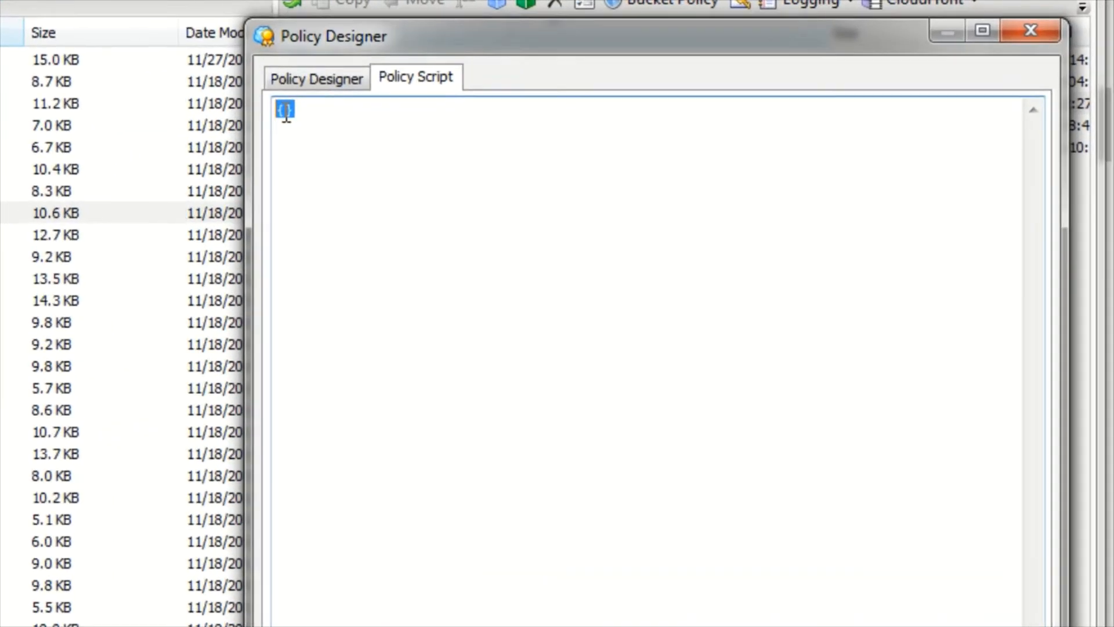
pyautogui.press('Delete')
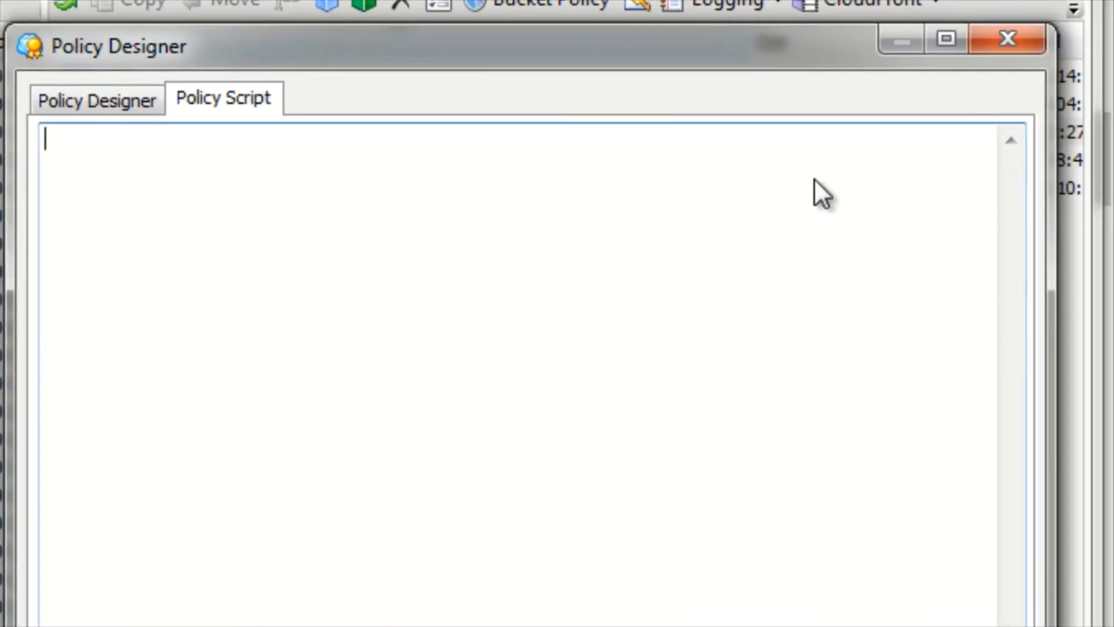
pyautogui.rightClick(162, 214)
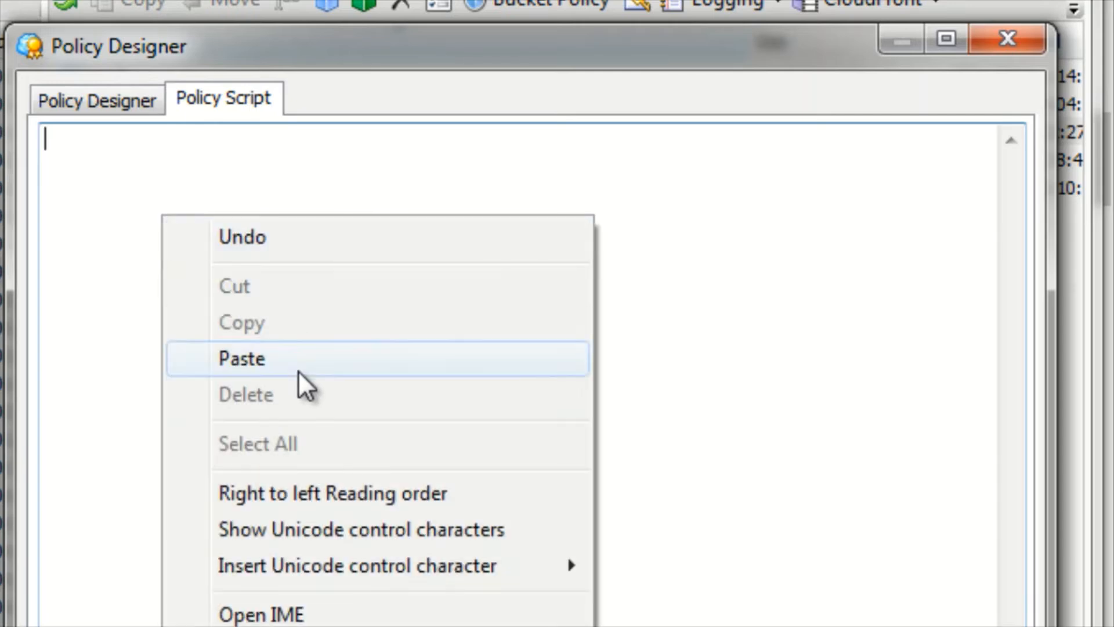
pyautogui.click(290, 358)
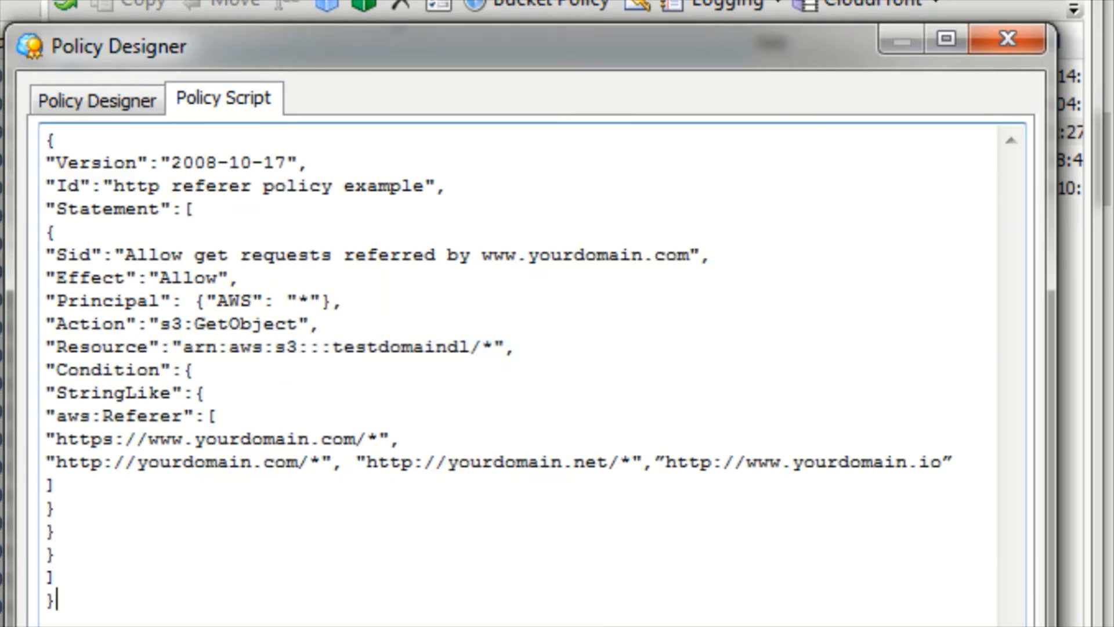
pyautogui.click(812, 626)
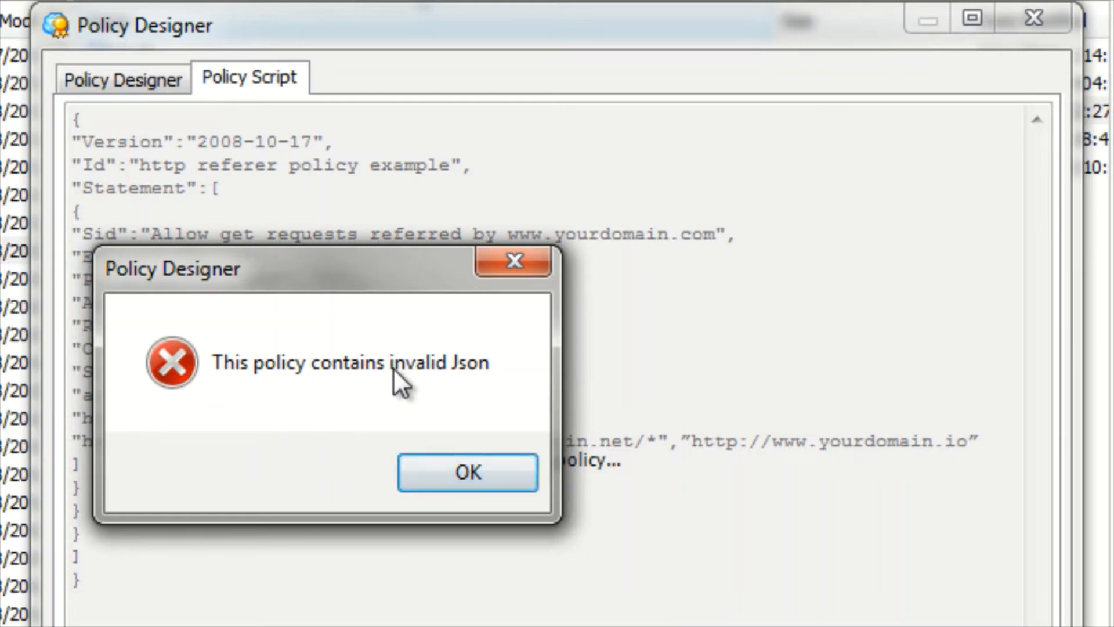
pyautogui.click(472, 472)
pyautogui.click(440, 444)
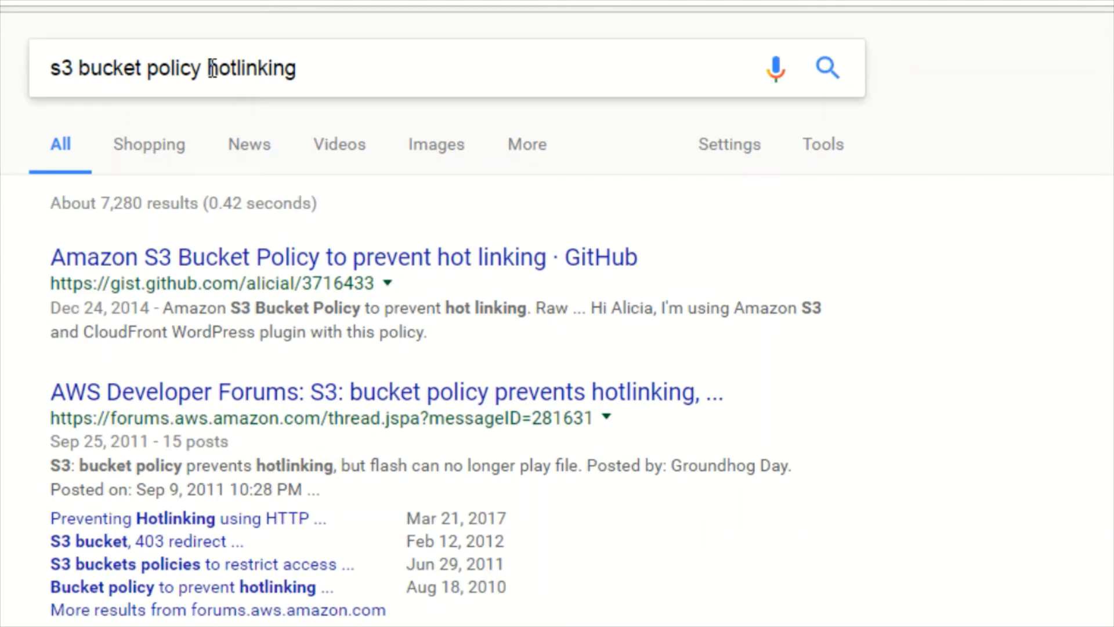
# - Look through the Google results for "s3 bucket policy hotlinking" for other example policies
pyautogui.moveTo(209, 68); pyautogui.dragTo(311, 64)
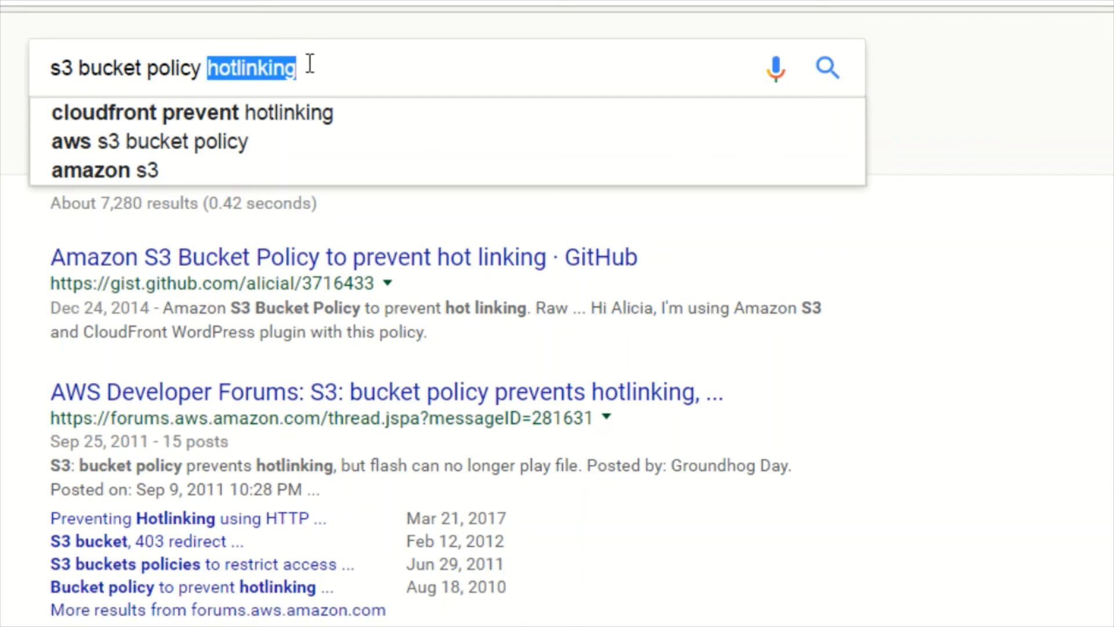
pyautogui.click(30, 339)
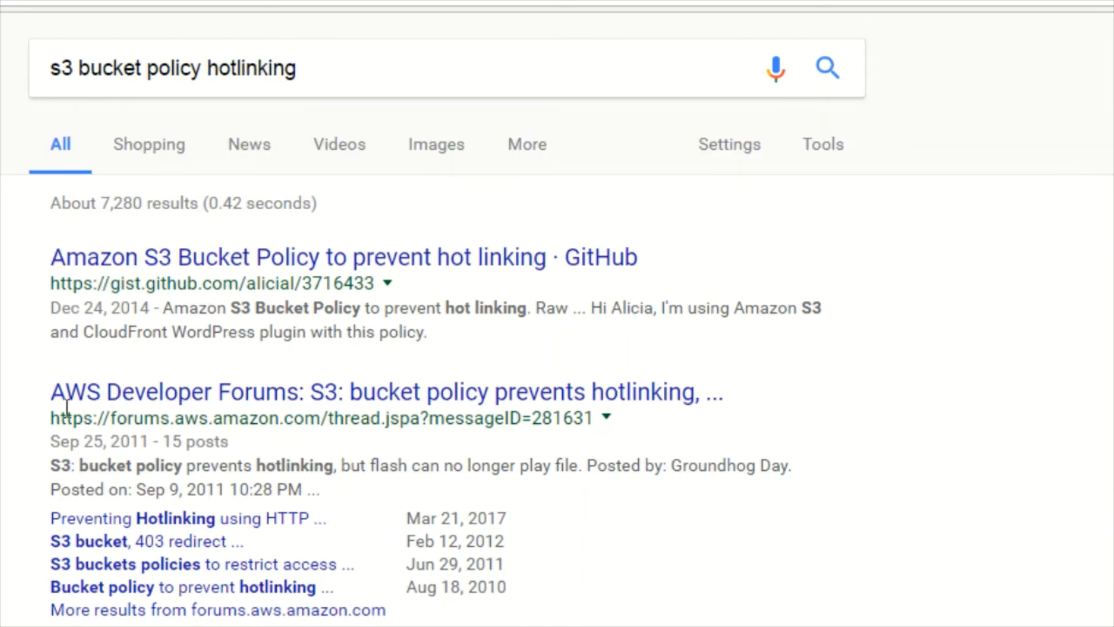
pyautogui.scroll(-5, 7, 493)
pyautogui.scroll(2, 7, 497)
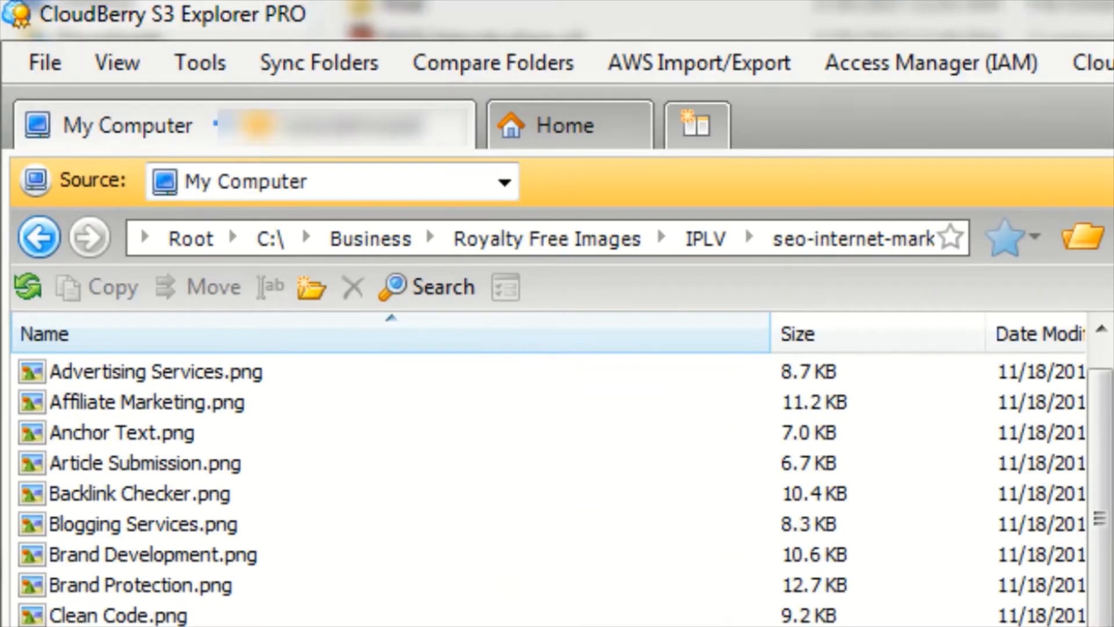
# - In CloudBerry S3 Explorer's bandwidth options, set both upload to and download from cloud storage to Unlimited
pyautogui.click(202, 72)
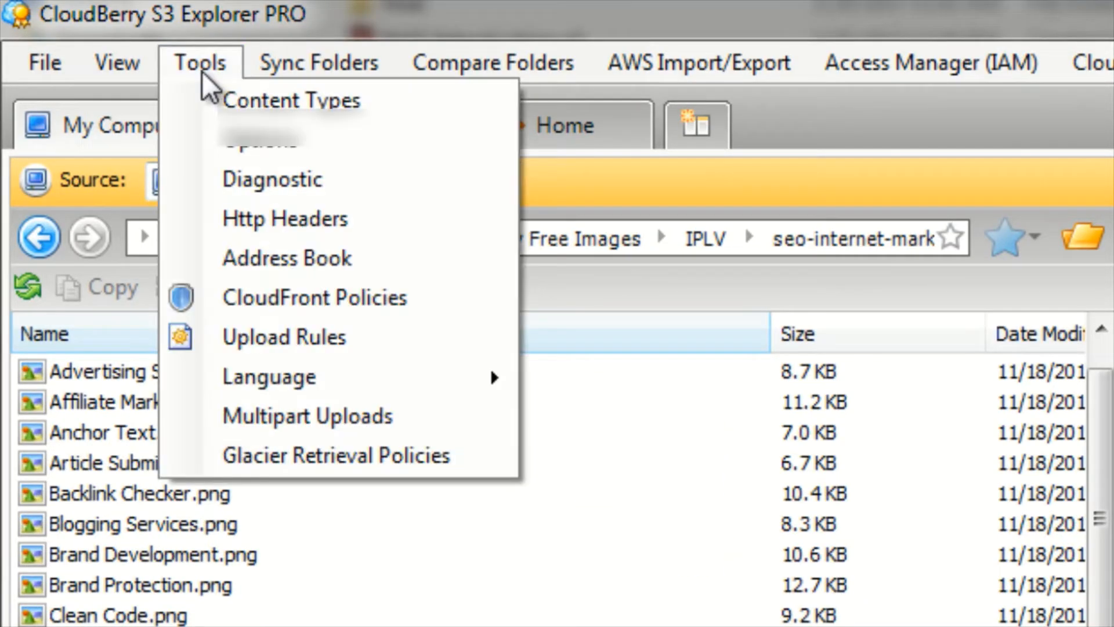
pyautogui.click(235, 152)
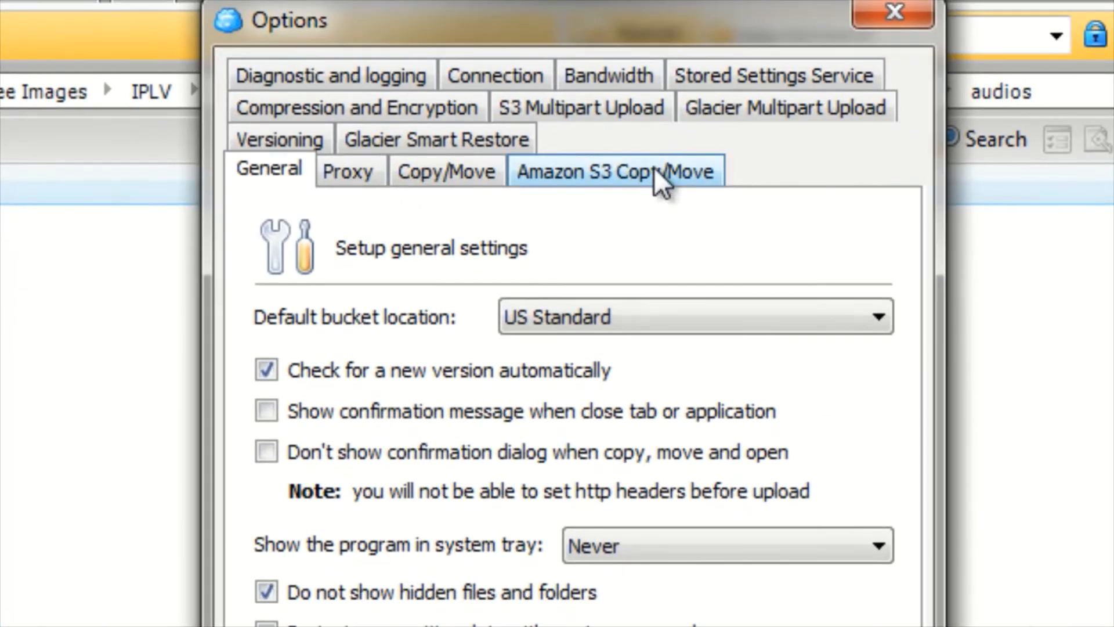
pyautogui.click(618, 66)
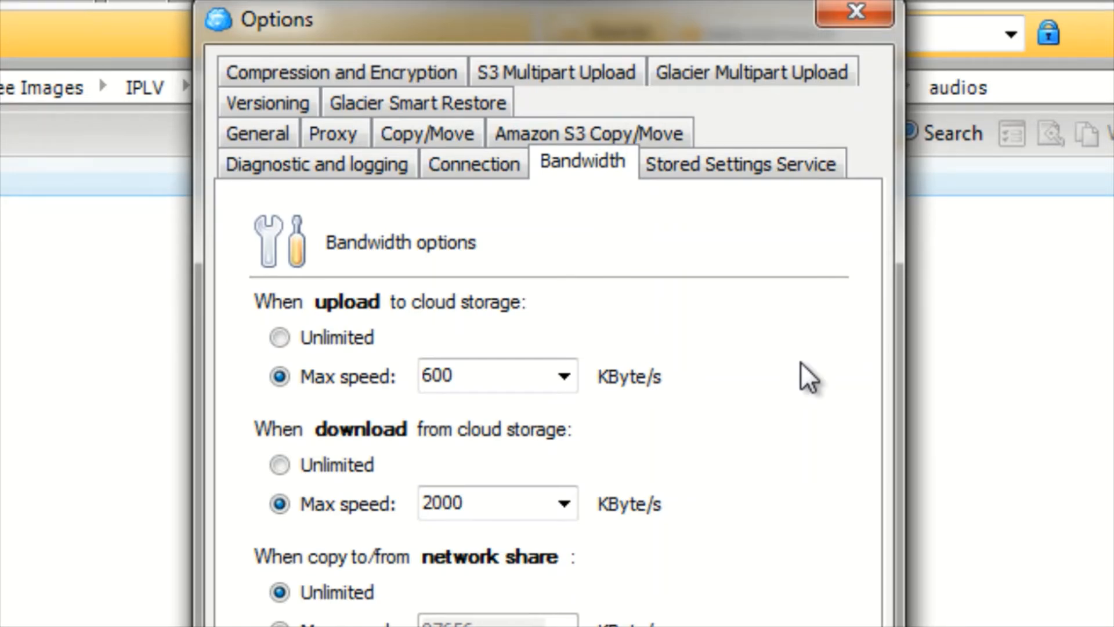
pyautogui.click(342, 338)
pyautogui.click(333, 465)
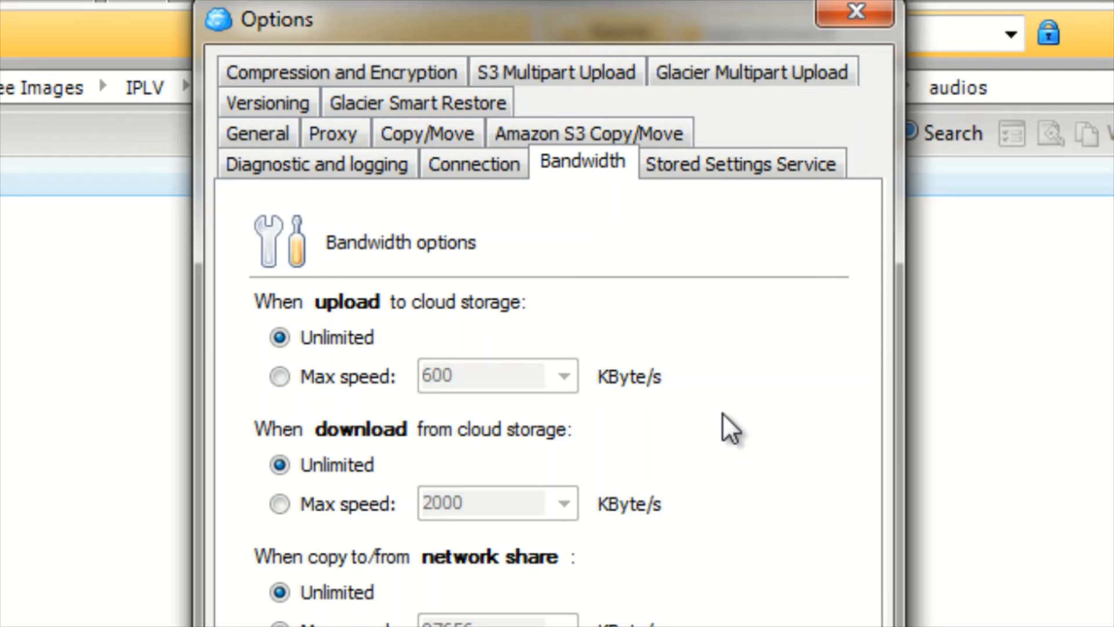
# - Limit the upload to cloud storage to a maximum speed of 750 KByte/s
pyautogui.click(280, 378)
pyautogui.click(562, 377)
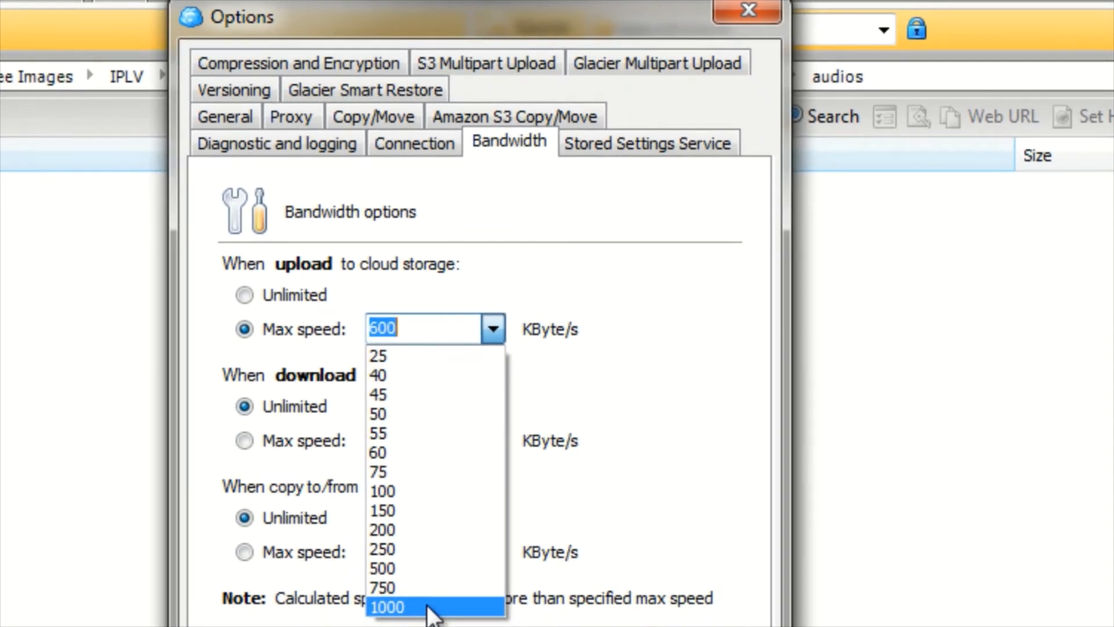
pyautogui.click(428, 607)
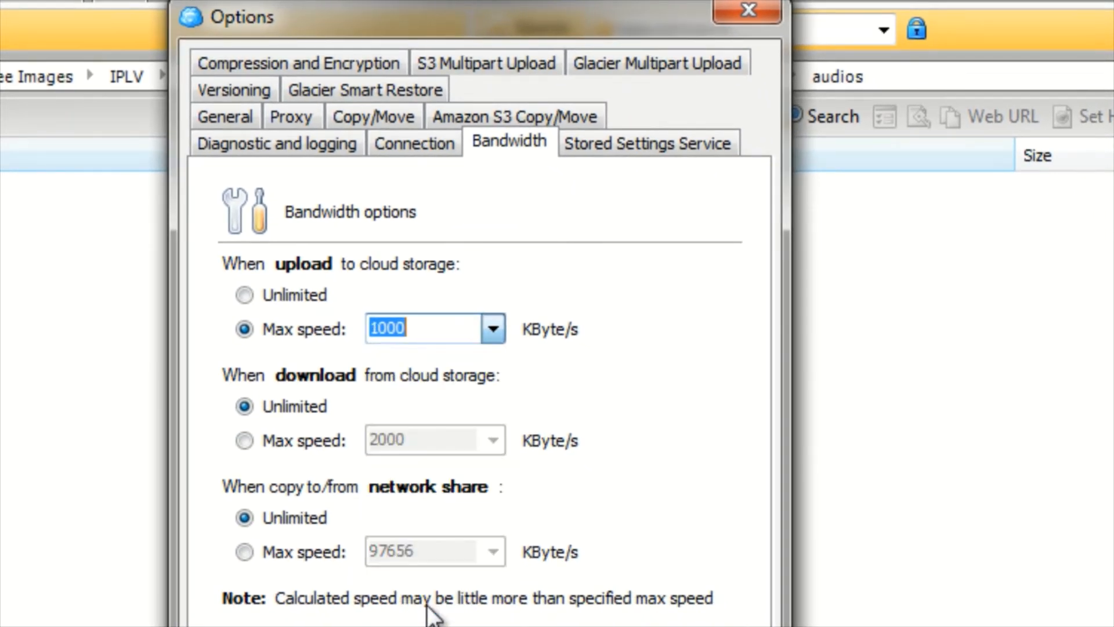
pyautogui.click(494, 329)
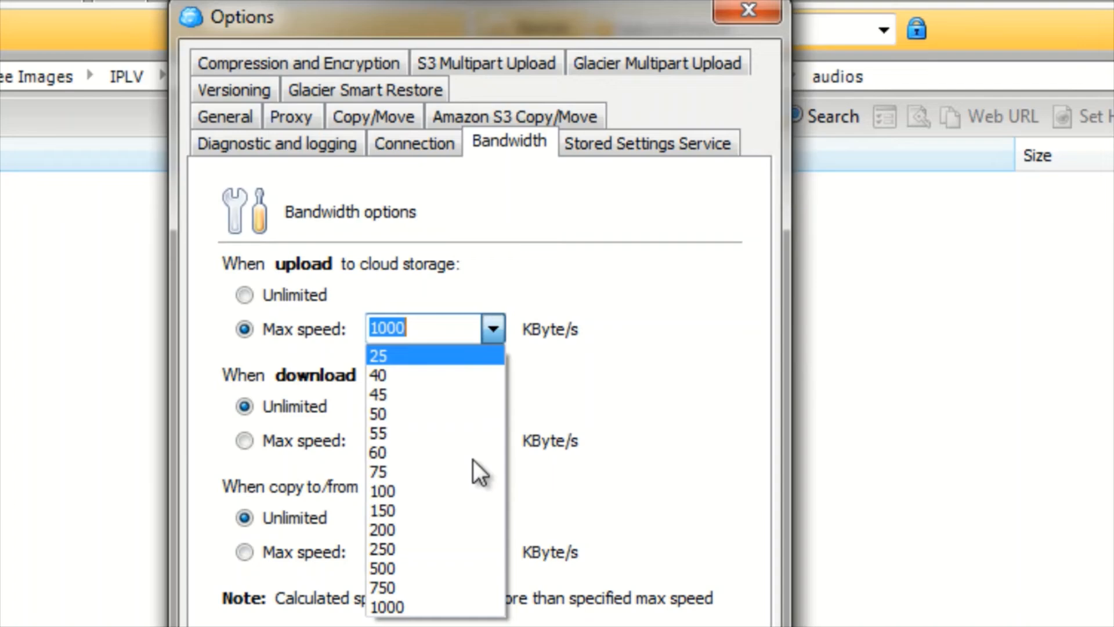
pyautogui.click(419, 585)
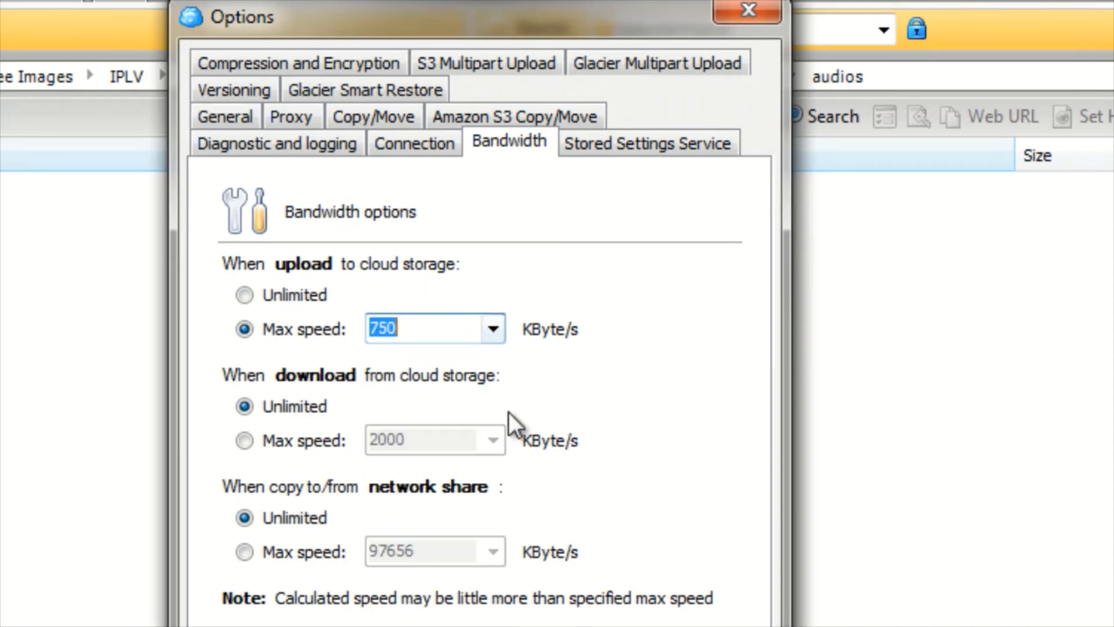
pyautogui.click(493, 329)
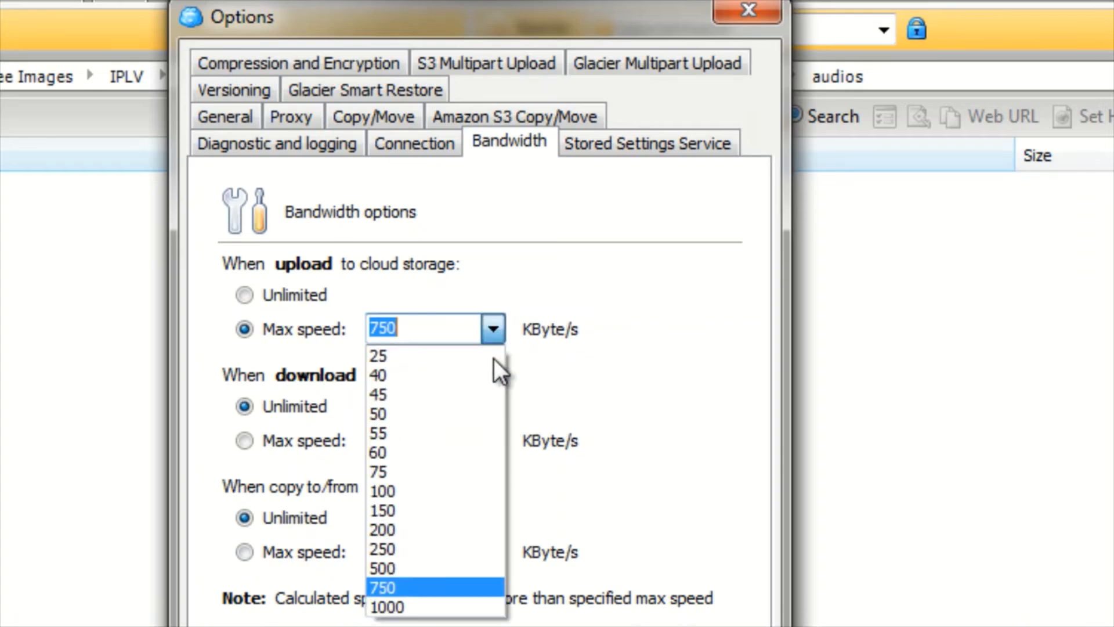
pyautogui.click(466, 588)
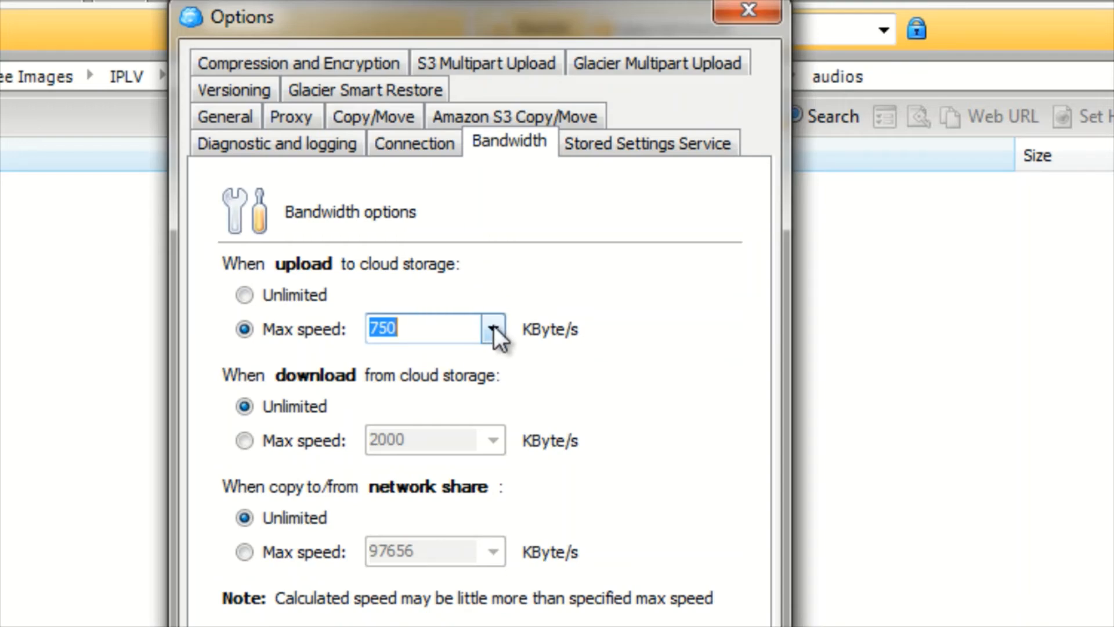
# - Limit the download from cloud storage to a maximum speed of 750 KByte/s
pyautogui.click(289, 435)
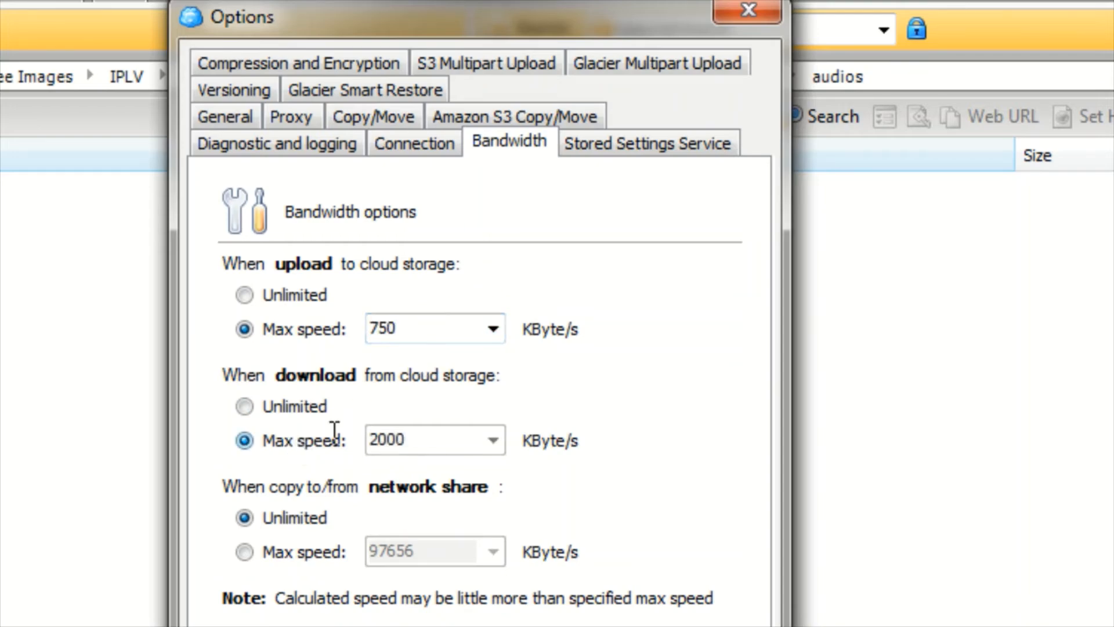
pyautogui.click(493, 440)
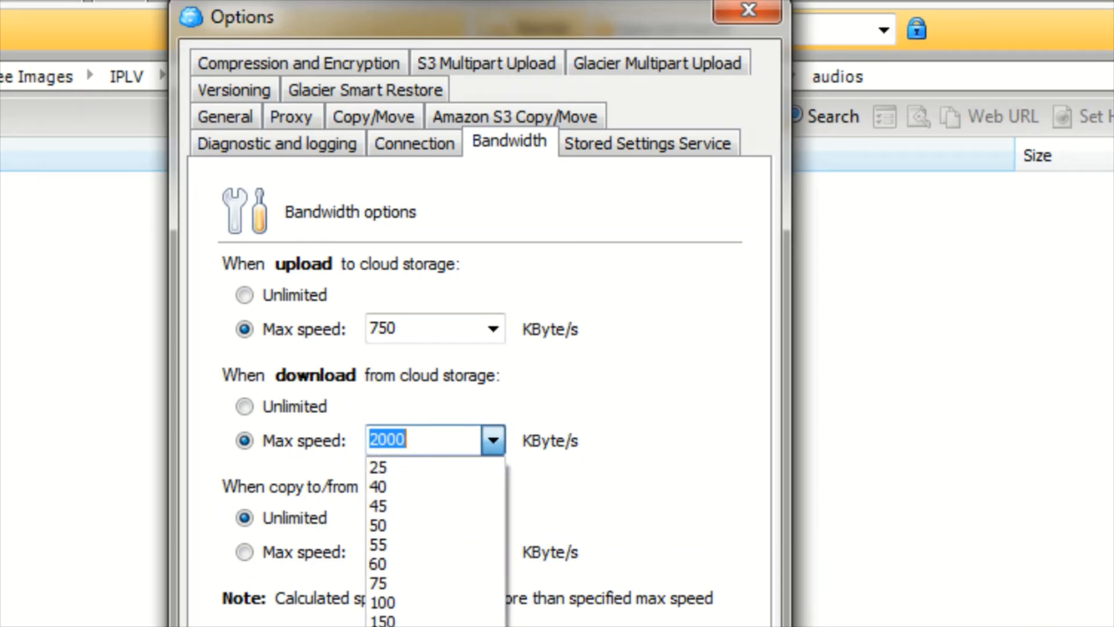
pyautogui.click(440, 626)
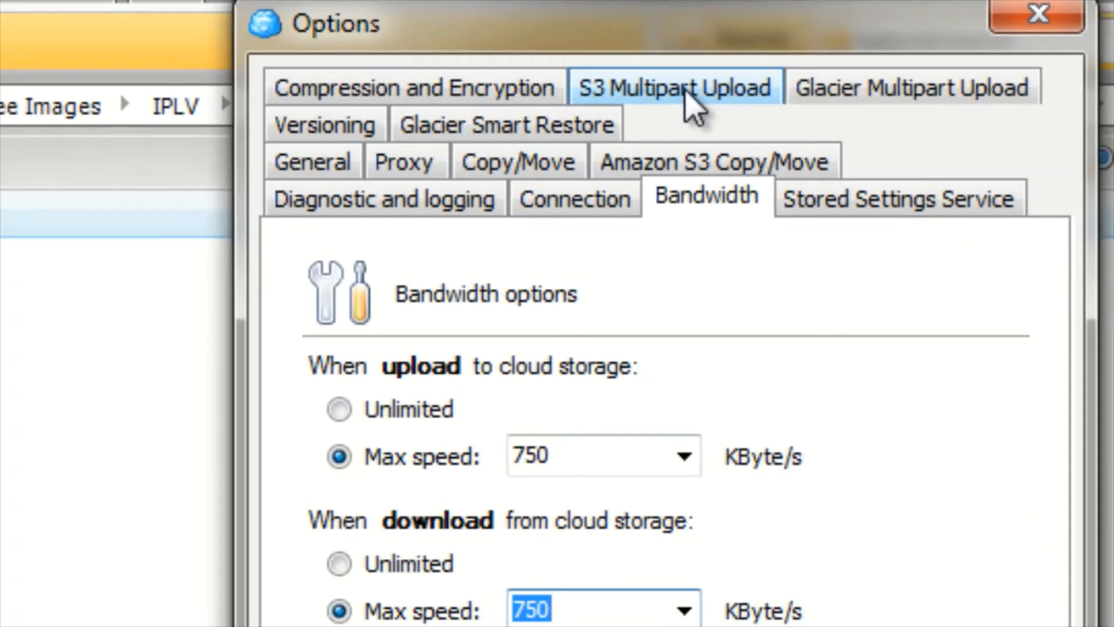
# - Review the S3 Multipart Upload options, including the chunk size and parallel-thread setting, and leave the options dialog
pyautogui.click(641, 87)
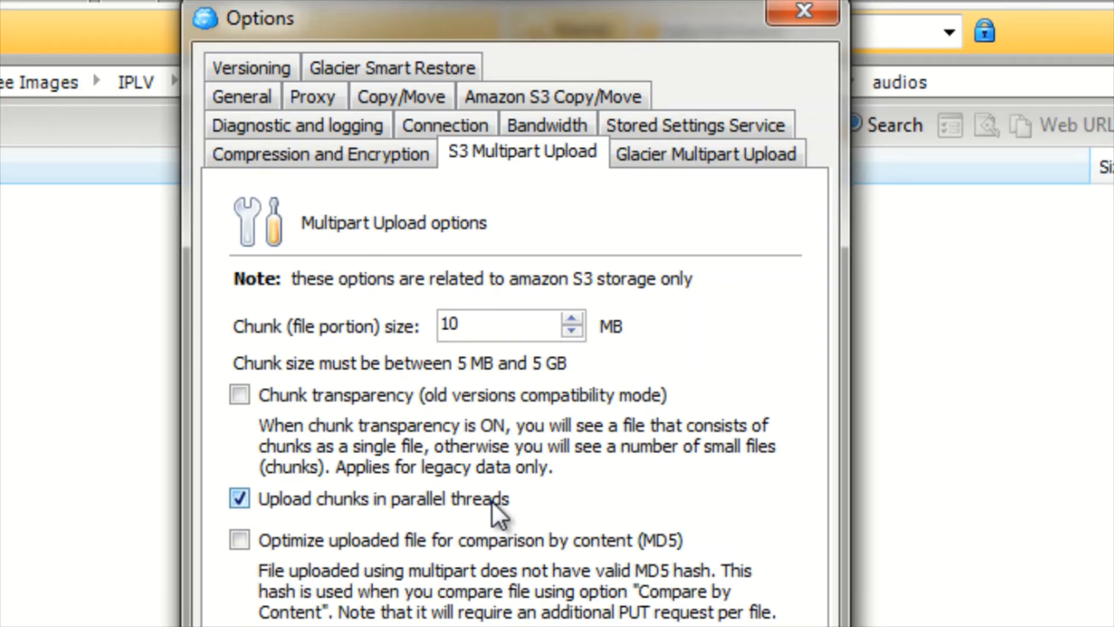
pyautogui.click(717, 317)
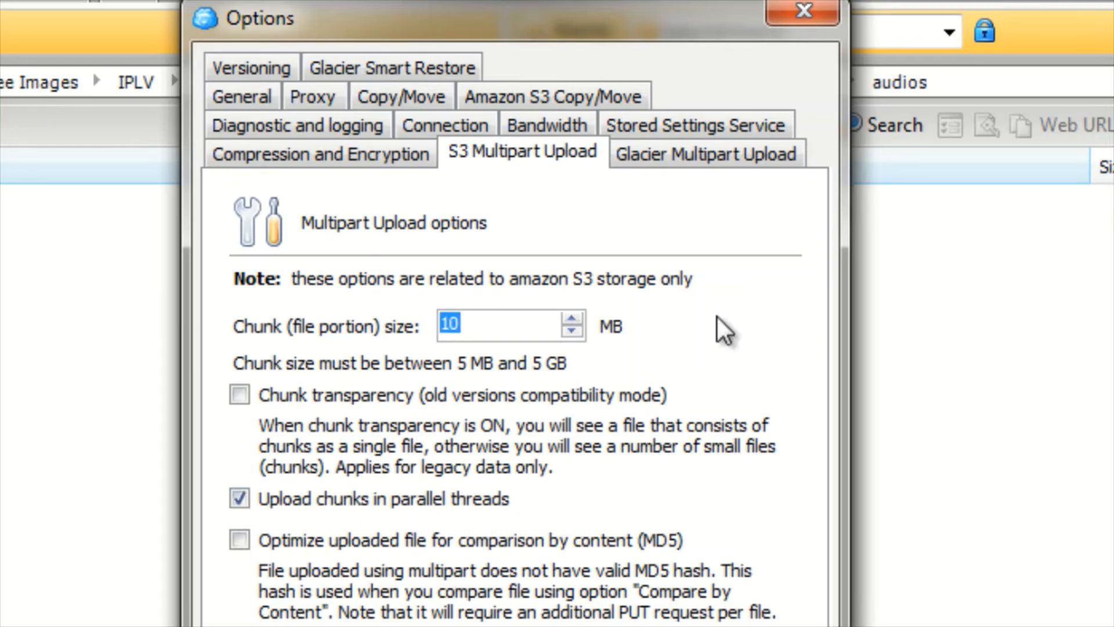
pyautogui.click(528, 316)
pyautogui.moveTo(495, 322); pyautogui.dragTo(361, 313)
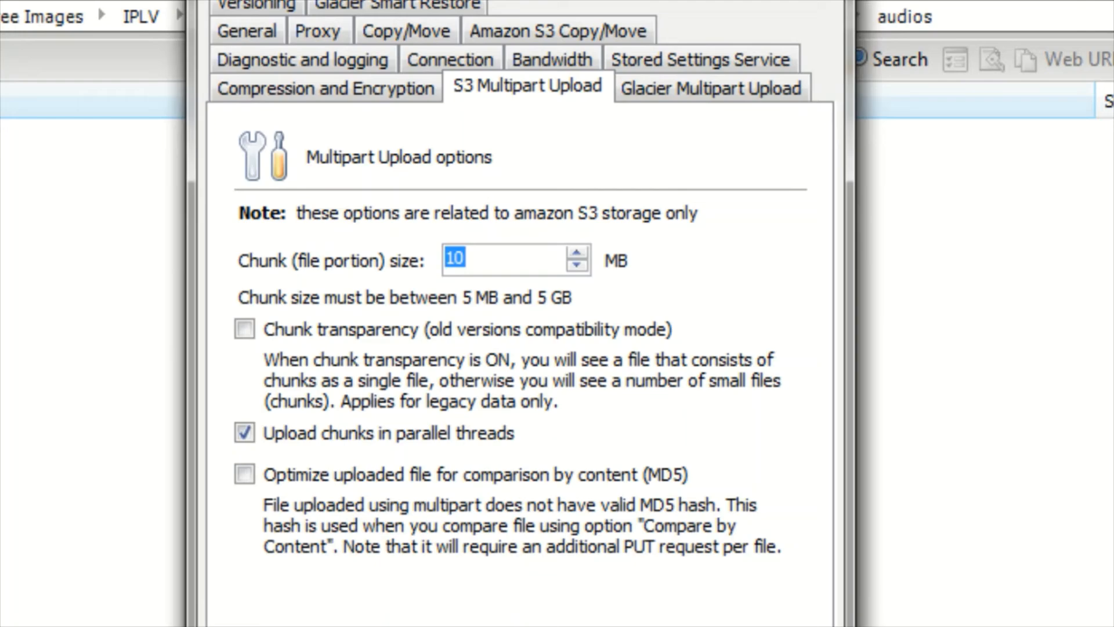
pyautogui.press('Escape')
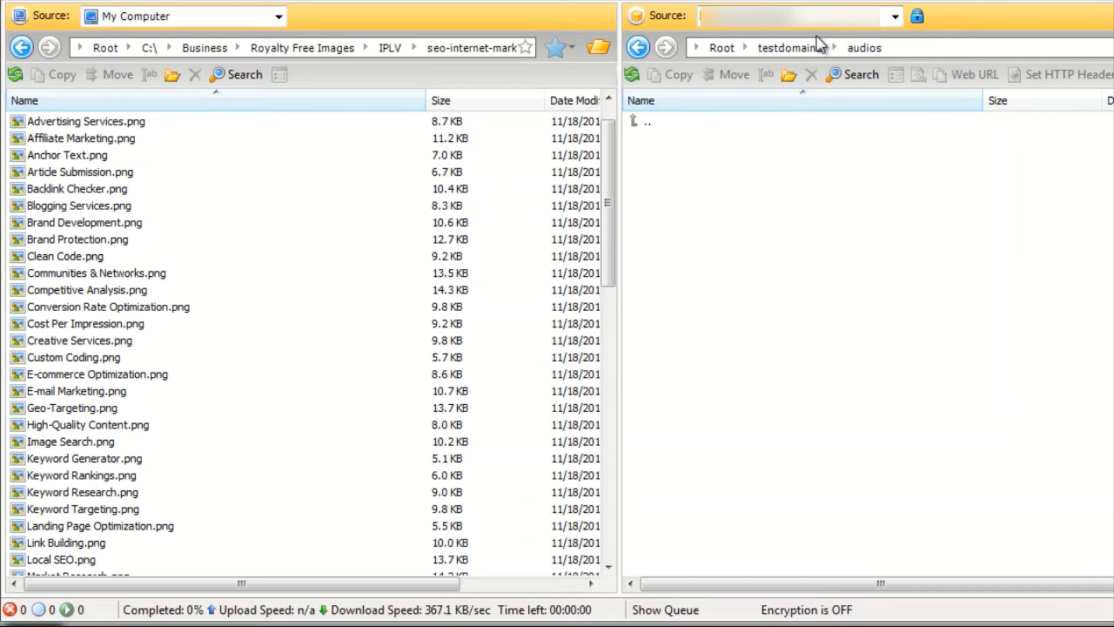
# - Go up from the audios folder to the testdomaindl bucket and open its images folder
pyautogui.doubleClick(636, 123)
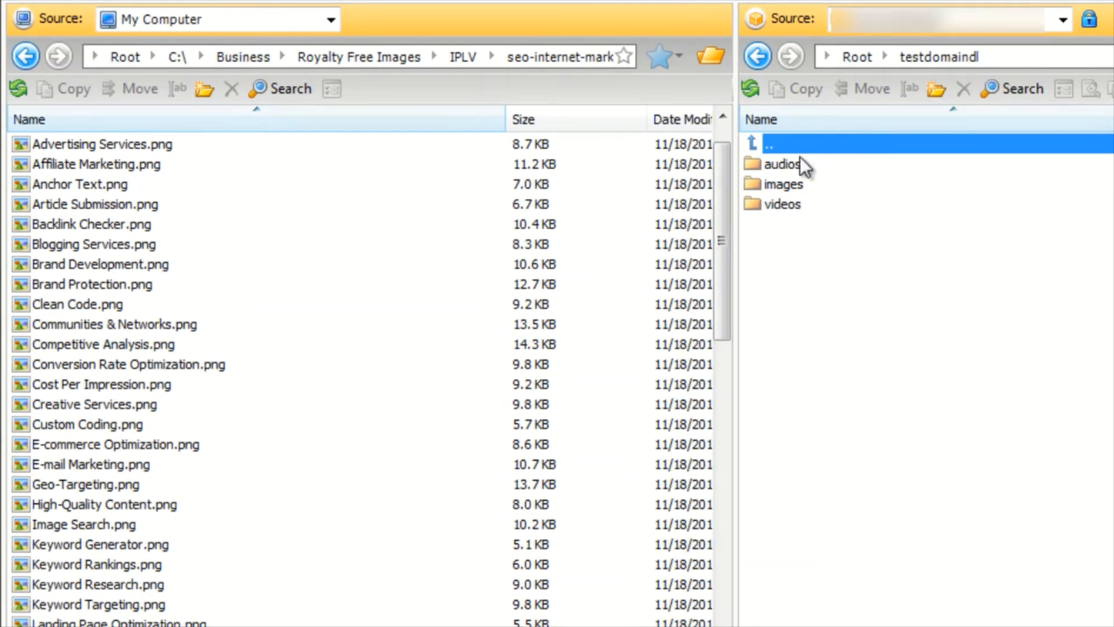
pyautogui.click(793, 164)
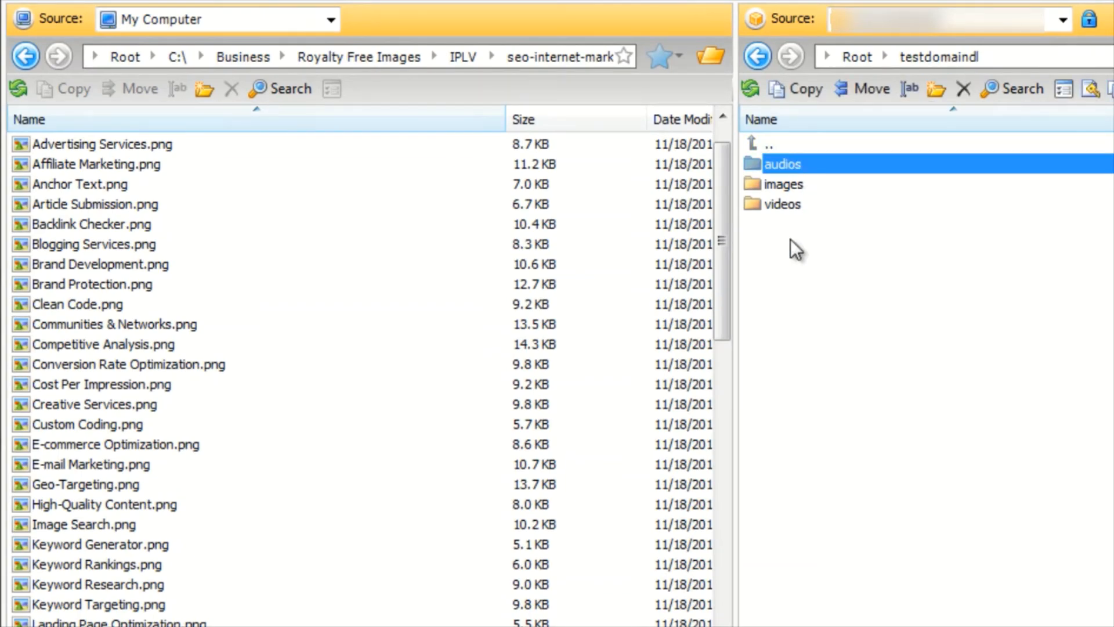
pyautogui.doubleClick(804, 183)
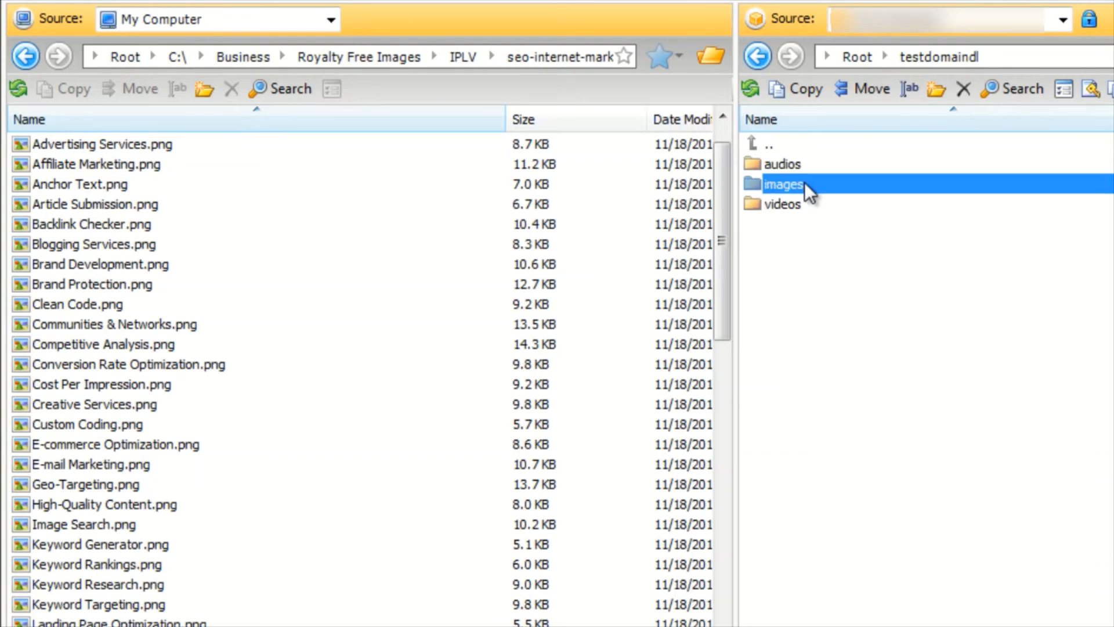
# - Select a long continuous range of the local PNG files, starting at Advertising Services.png
pyautogui.click(322, 146)
pyautogui.scroll(-4, 359, 318)
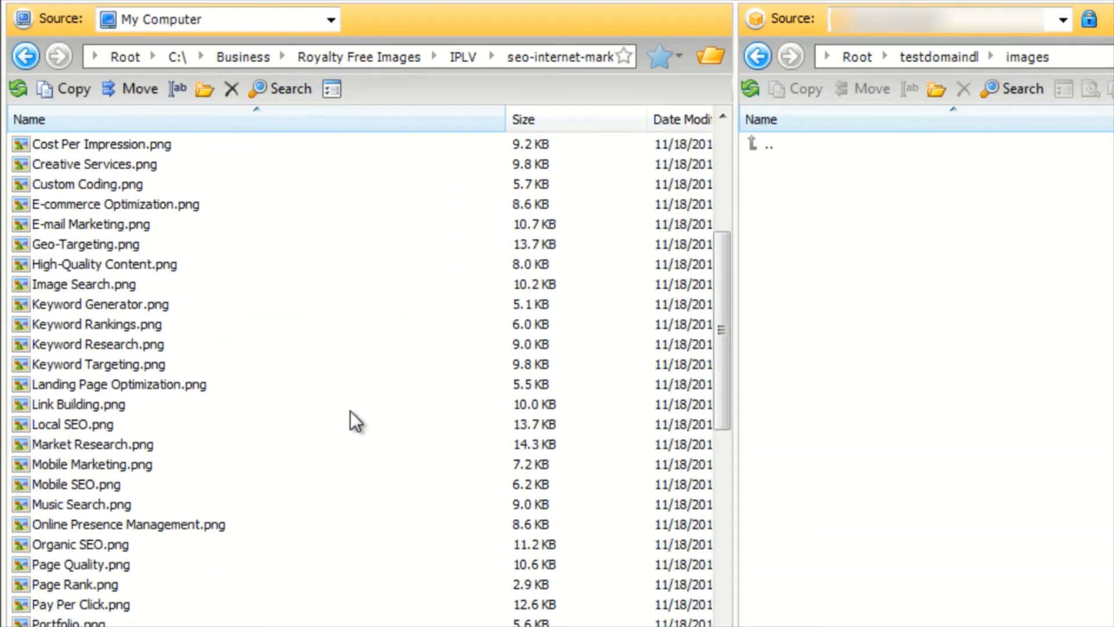
pyautogui.scroll(-6, 345, 436)
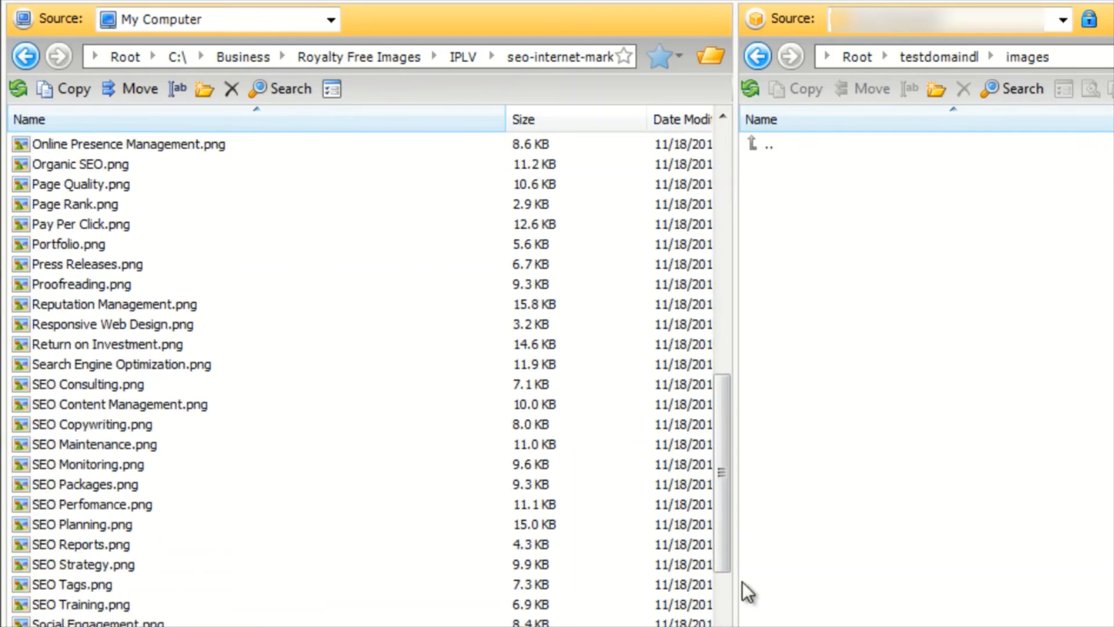
pyautogui.keyDown('shift'); pyautogui.click(450, 552); pyautogui.keyUp('shift')
pyautogui.scroll(1, 458, 429)
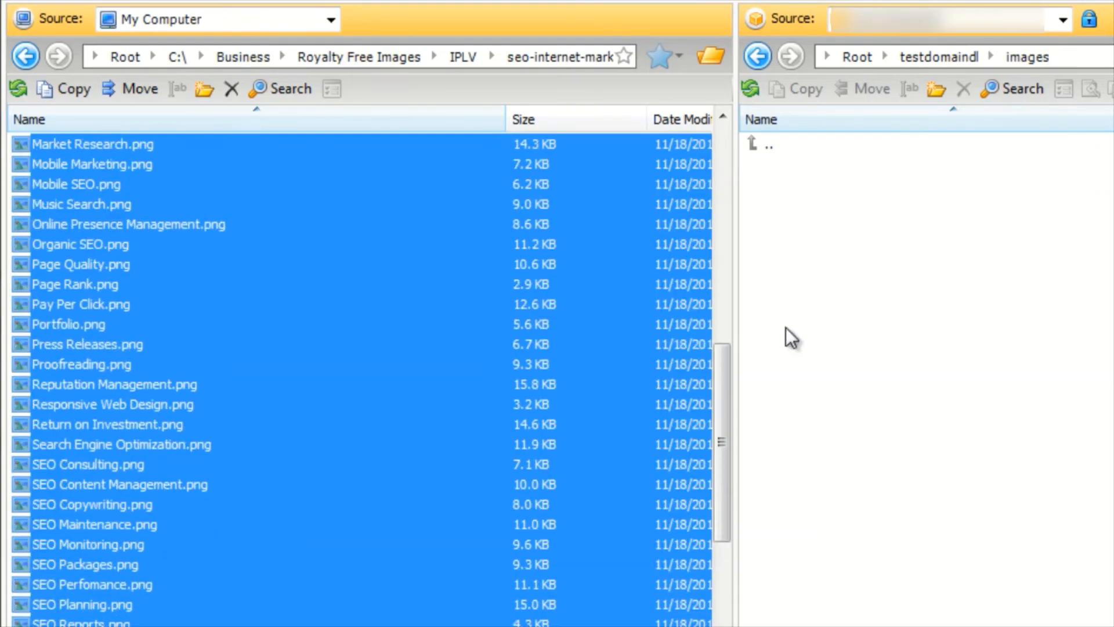
pyautogui.moveTo(725, 393); pyautogui.dragTo(725, 292)
# - Select the local files from Geo-Targeting.png through Online Presence Management.png, and reduce the selection to Geo-Targeting.png
pyautogui.click(350, 205)
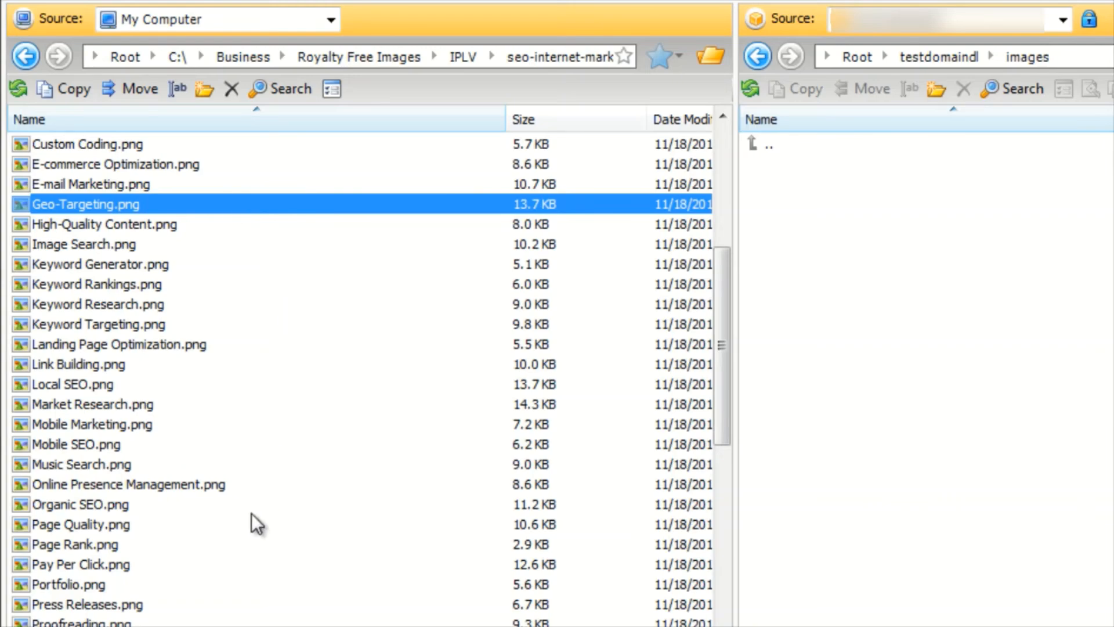
pyautogui.keyDown('shift'); pyautogui.click(242, 482); pyautogui.keyUp('shift')
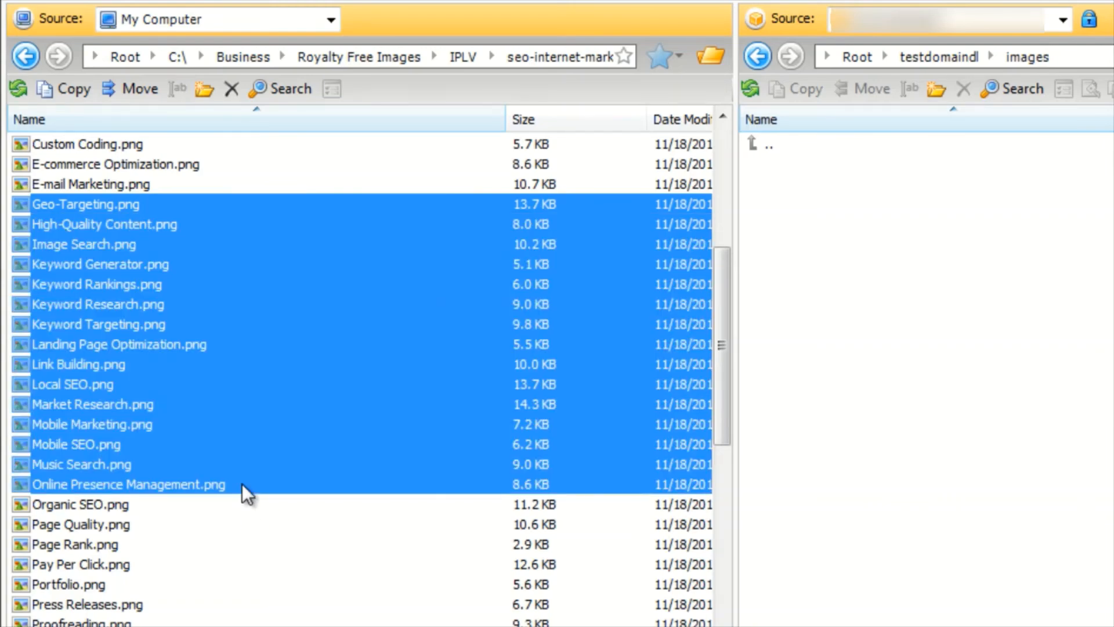
pyautogui.click(259, 206)
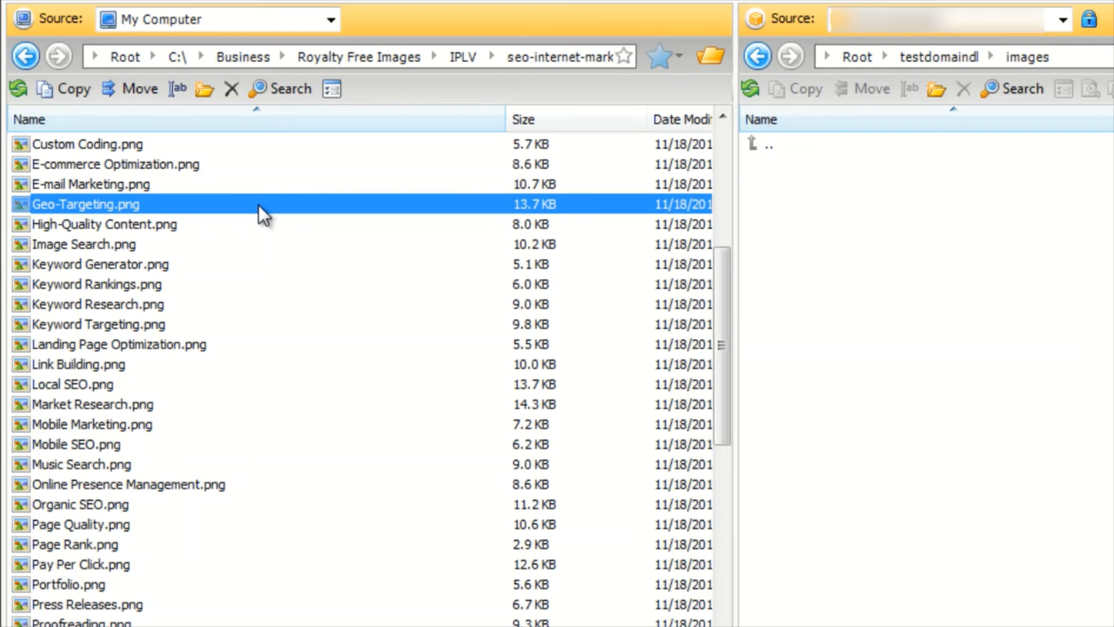
# - Select the separate local files High-Quality Content.png, Landing Page Optimization.png and Online Presence Management.png together
pyautogui.click(232, 226)
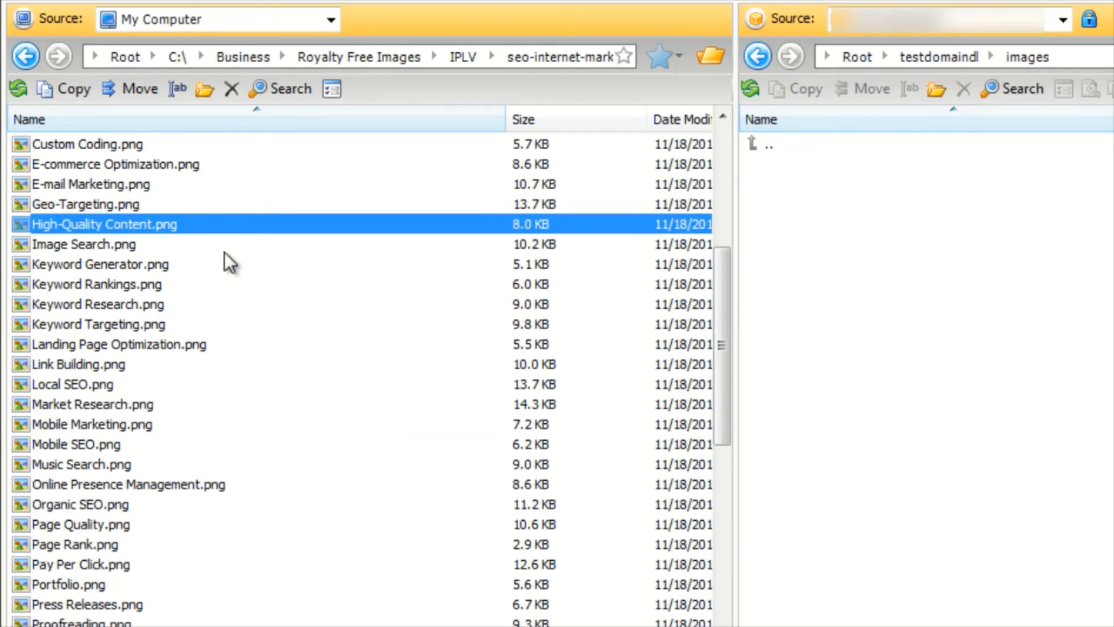
pyautogui.keyDown('ctrl'); pyautogui.click(186, 344); pyautogui.keyUp('ctrl')
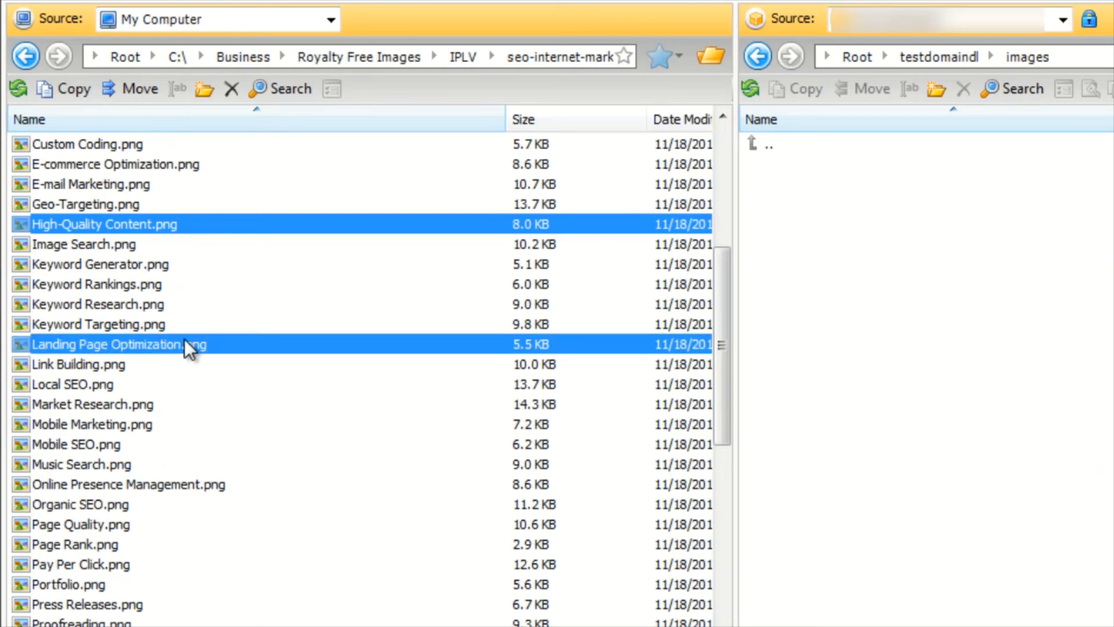
pyautogui.keyDown('ctrl'); pyautogui.click(188, 486); pyautogui.keyUp('ctrl')
# - Copy the local files from E-commerce Optimization.png through SEO Maintenance.png into the bucket's images folder
pyautogui.click(187, 164)
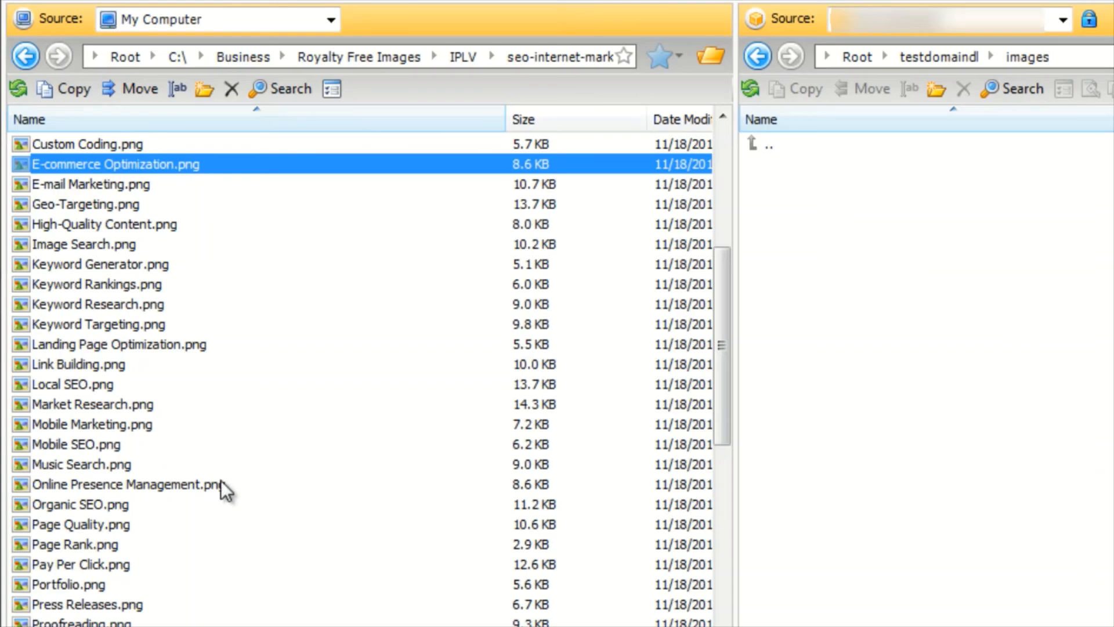
pyautogui.scroll(-4, 223, 490)
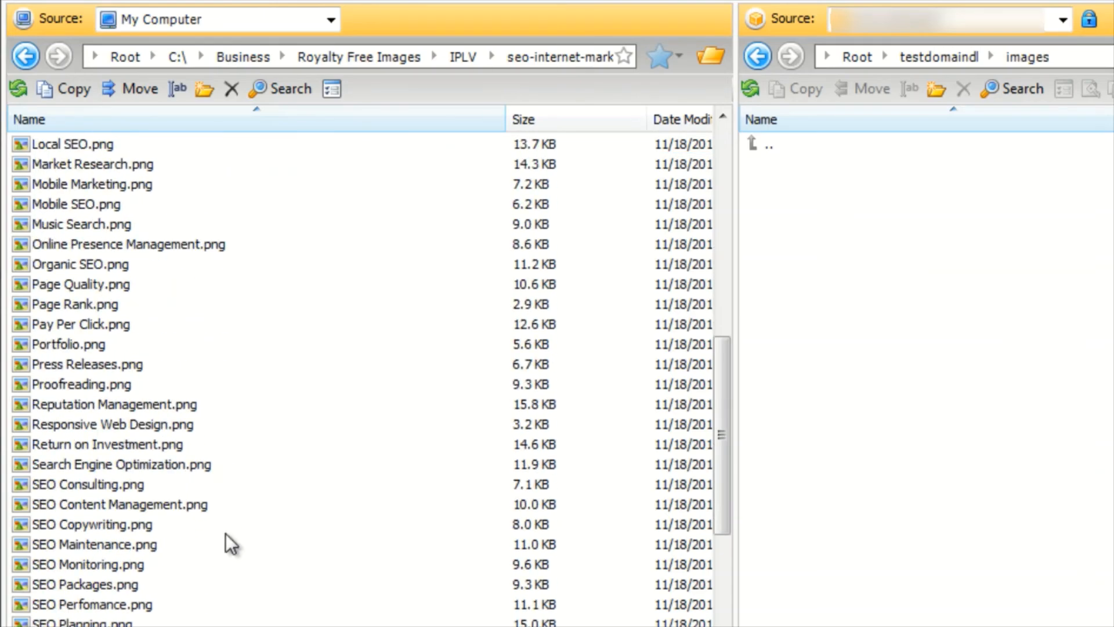
pyautogui.keyDown('shift'); pyautogui.click(231, 545); pyautogui.keyUp('shift')
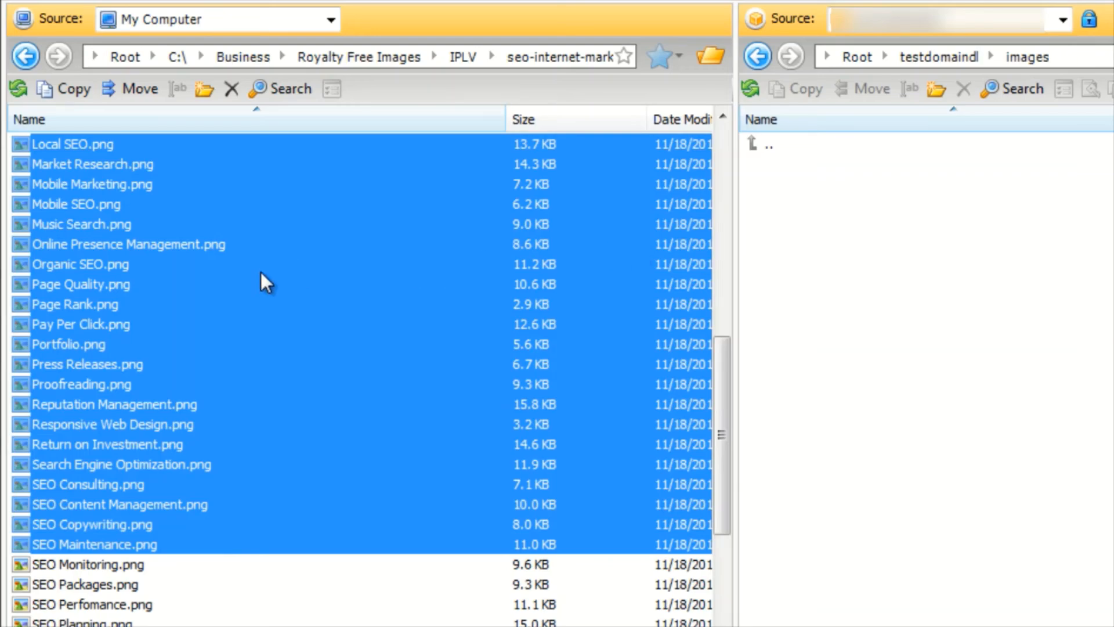
pyautogui.moveTo(261, 273); pyautogui.dragTo(929, 283)
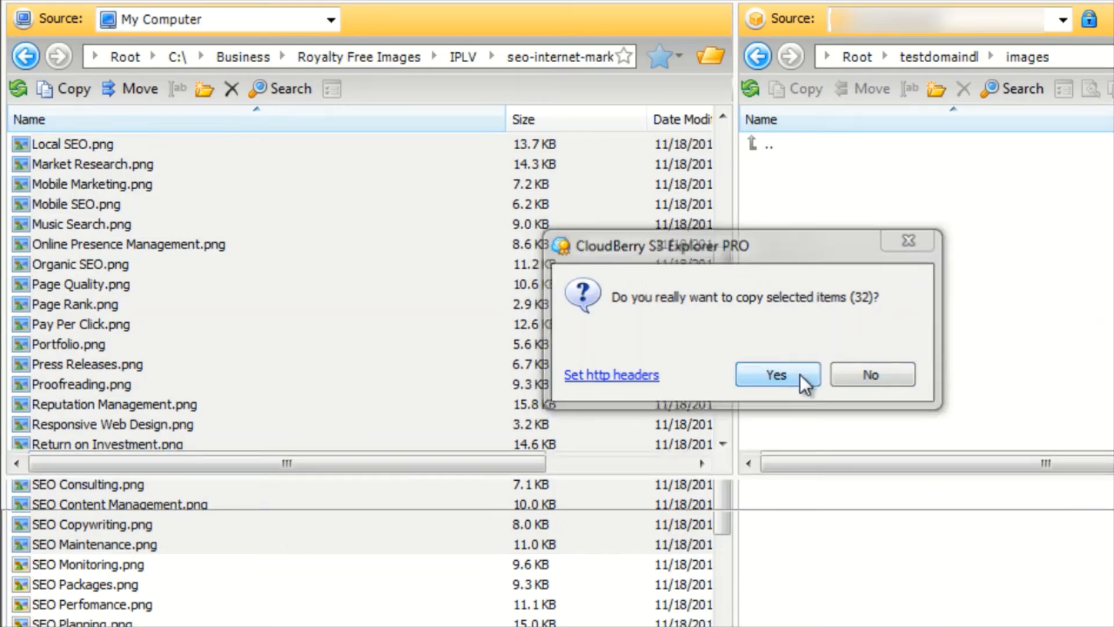
pyautogui.click(800, 374)
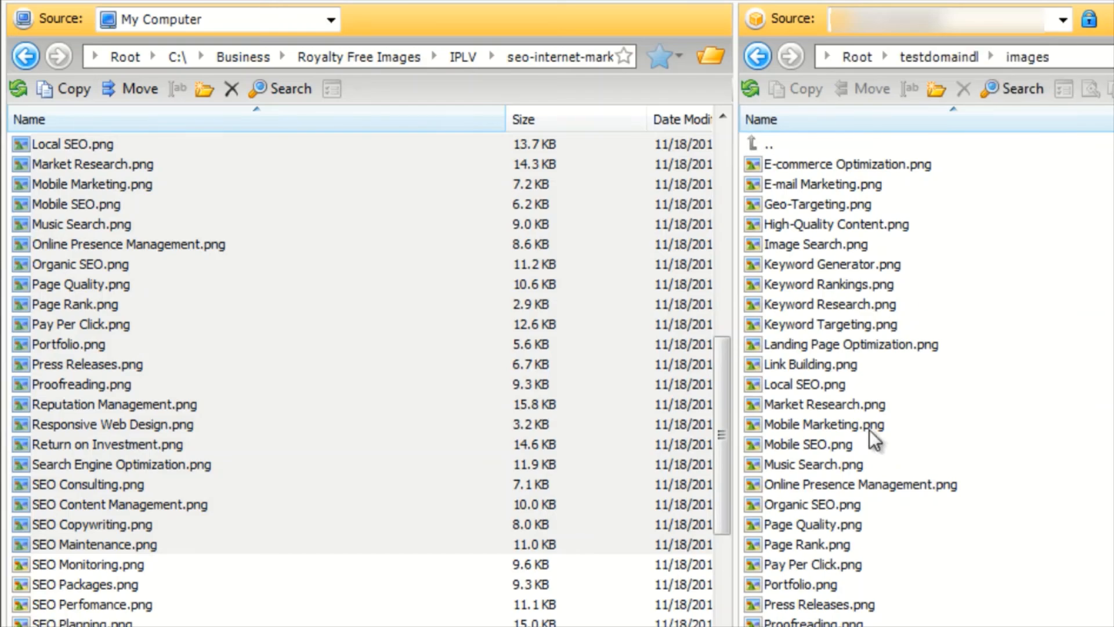
# - Look through the files copied into the bucket's images folder
pyautogui.click(870, 431)
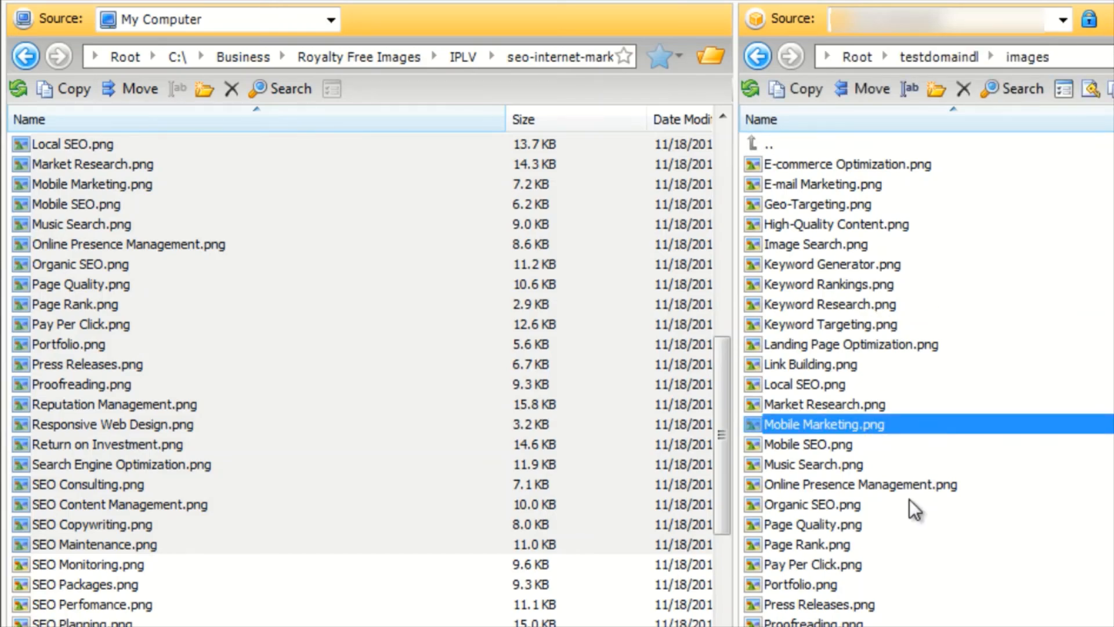
pyautogui.scroll(-1, 910, 499)
pyautogui.scroll(1, 909, 497)
pyautogui.scroll(-1, 899, 291)
pyautogui.scroll(1, 899, 291)
pyautogui.scroll(-2, 1088, 365)
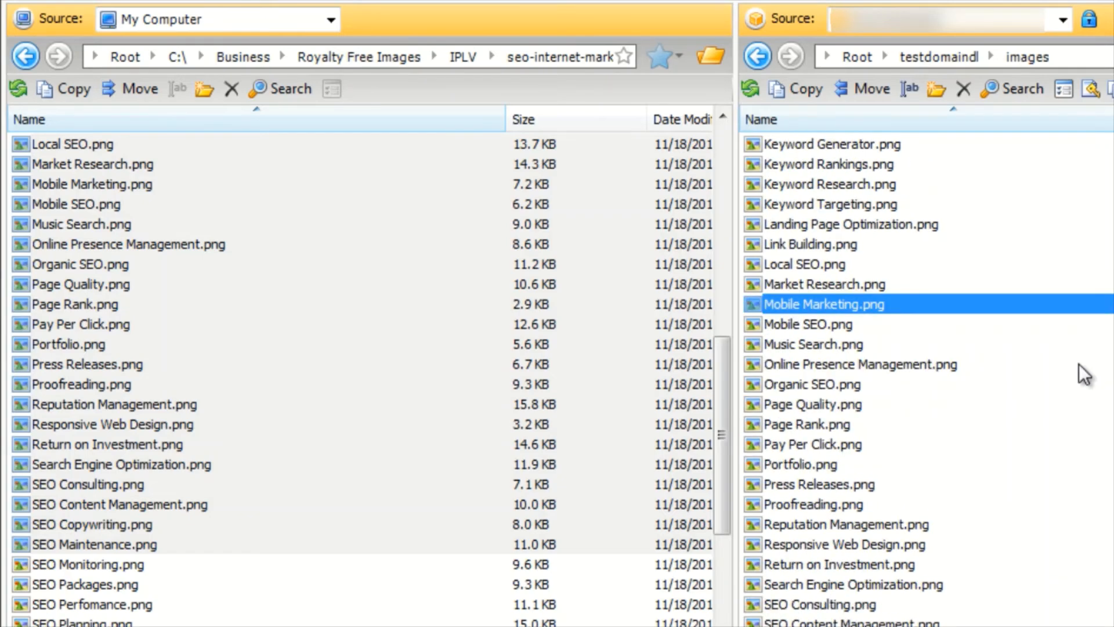
pyautogui.scroll(2, 1079, 374)
pyautogui.click(873, 283)
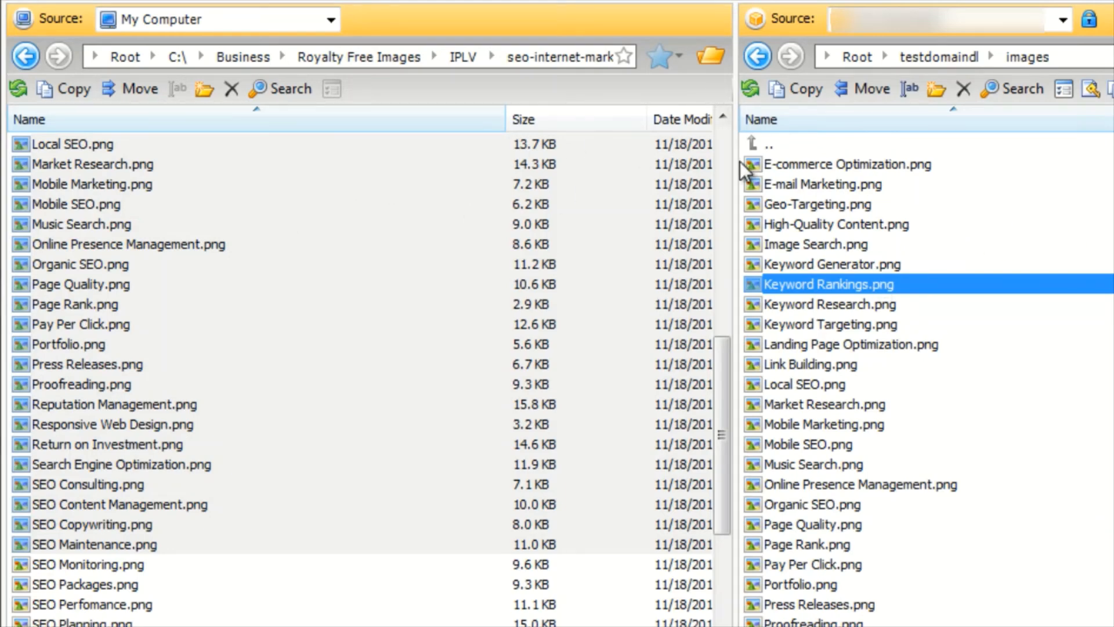
# - Try to copy the bucket files from Image Search.png through Mobile SEO.png to the local folder, and decline the copy
pyautogui.click(845, 245)
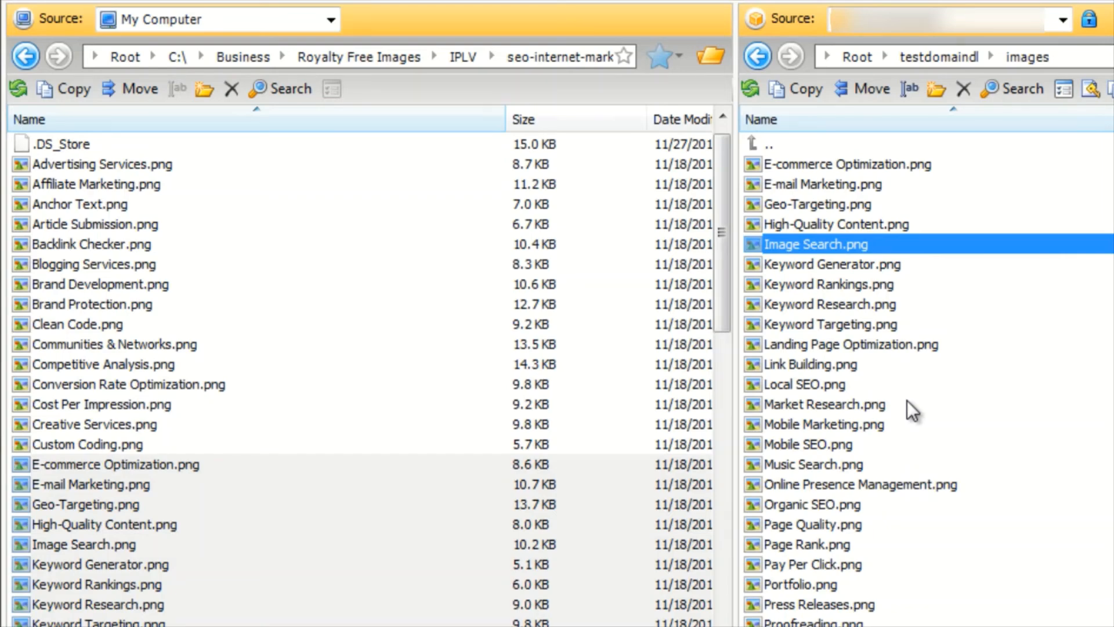
pyautogui.keyDown('shift'); pyautogui.click(896, 440); pyautogui.keyUp('shift')
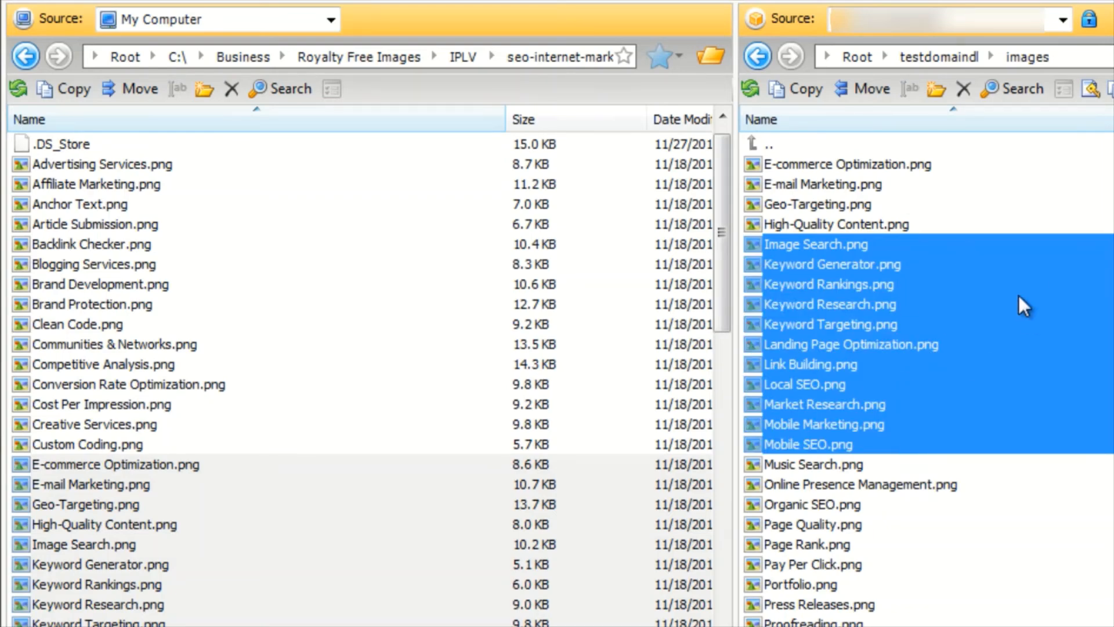
pyautogui.moveTo(920, 298); pyautogui.dragTo(388, 315)
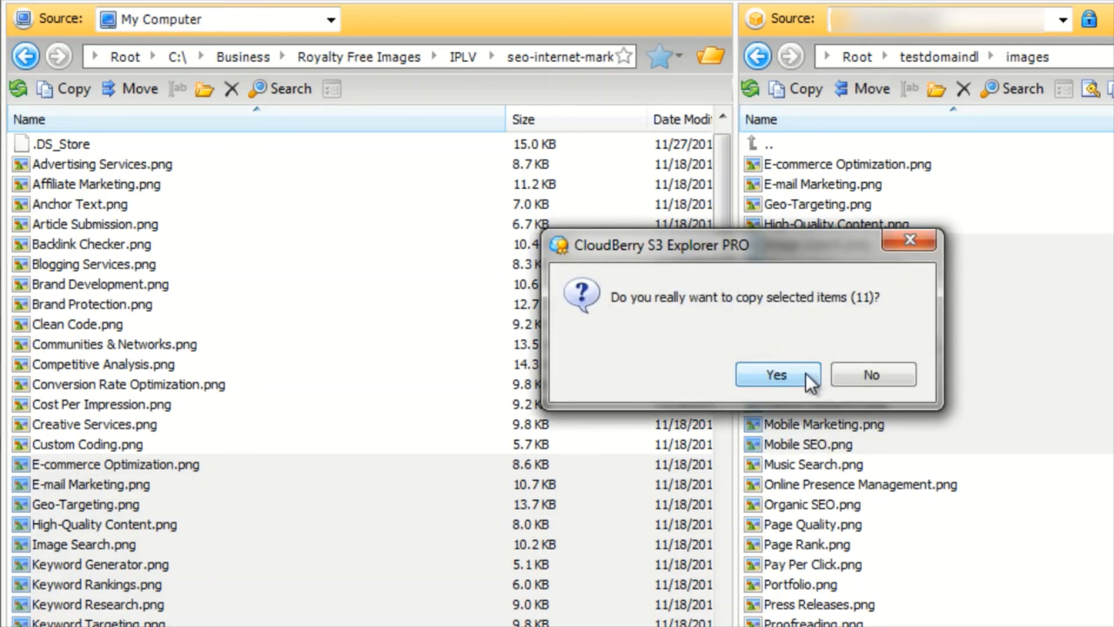
pyautogui.click(857, 382)
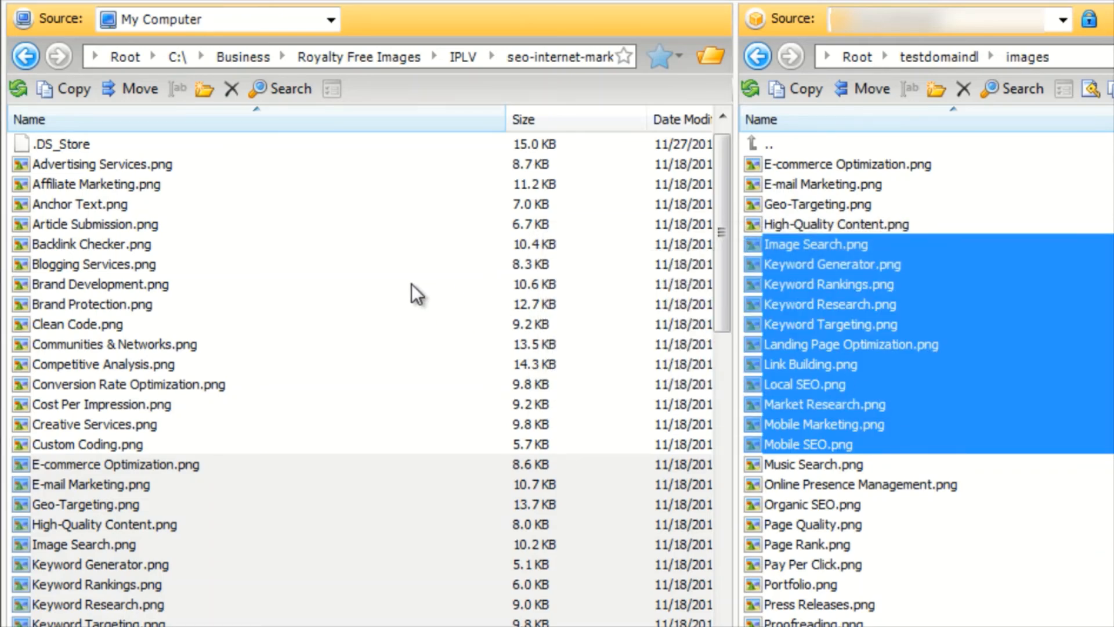
pyautogui.click(412, 284)
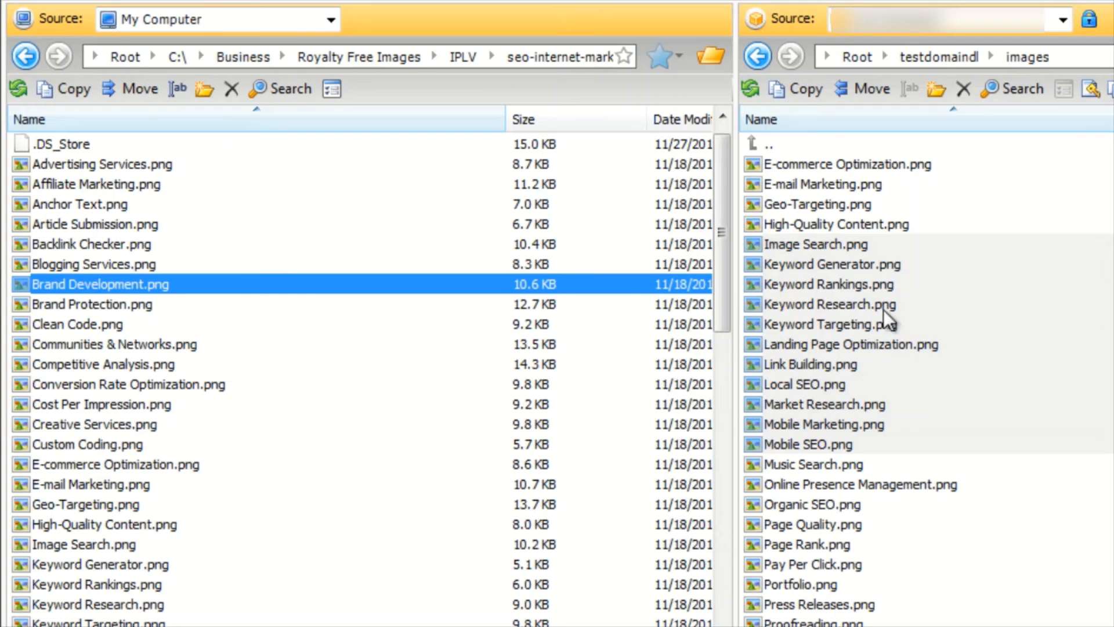
pyautogui.click(984, 304)
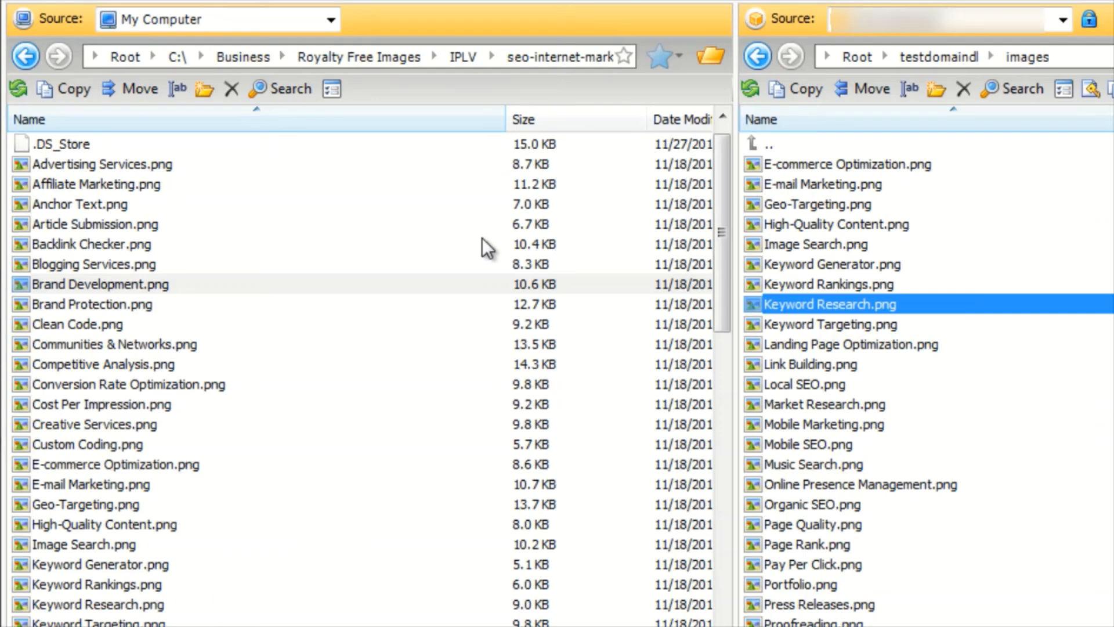
pyautogui.click(905, 168)
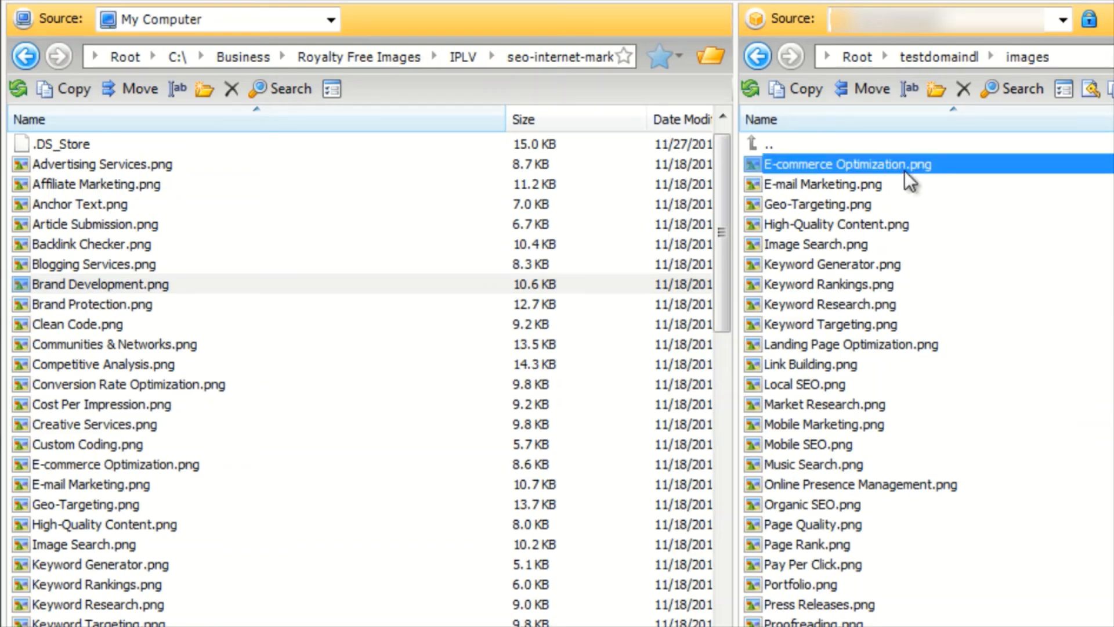
pyautogui.scroll(-1, 940, 480)
pyautogui.scroll(1, 925, 432)
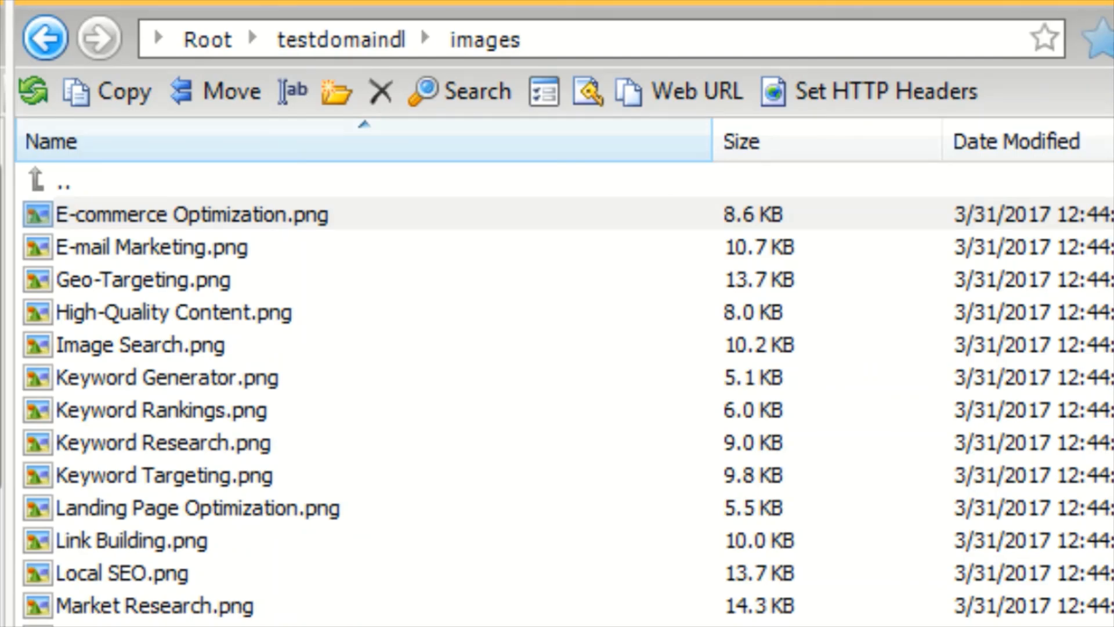
# - Generate web URLs for the bucket files from High-Quality Content.png through Online Presence Management.png
pyautogui.click(253, 226)
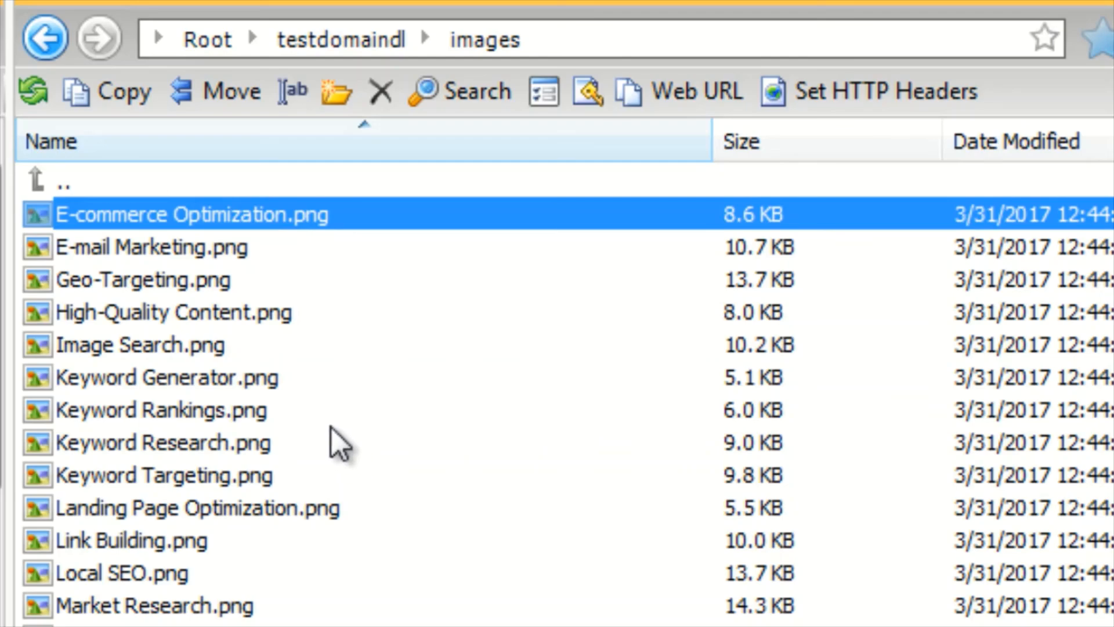
pyautogui.click(261, 323)
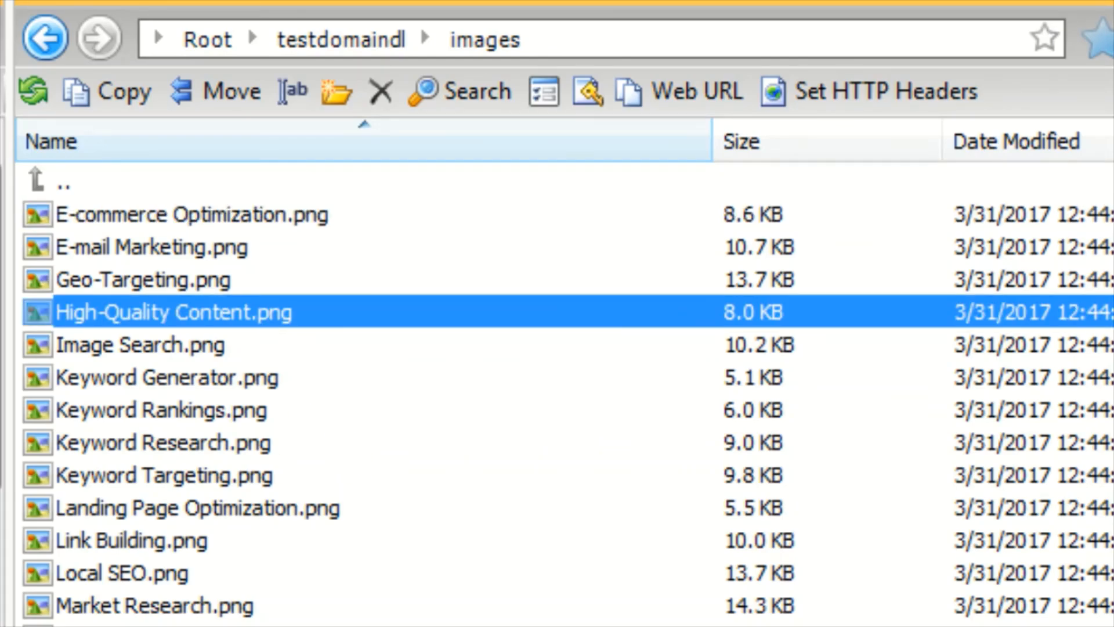
pyautogui.hotkey('shift', 'End')
pyautogui.scroll(-2, 557, 391)
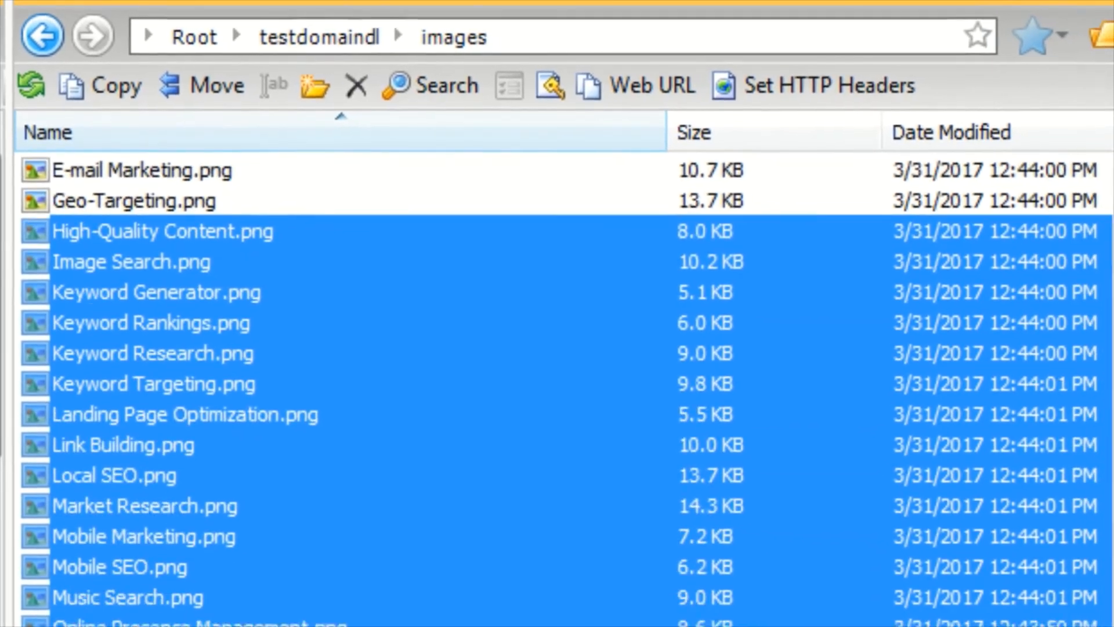
pyautogui.scroll(1, 557, 392)
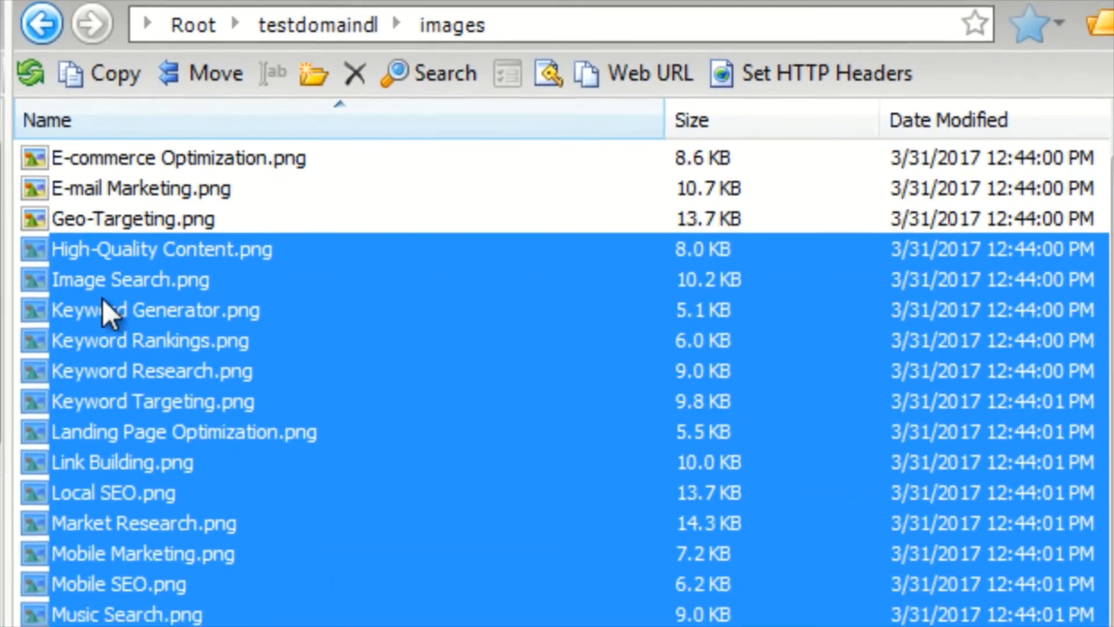
pyautogui.rightClick(103, 312)
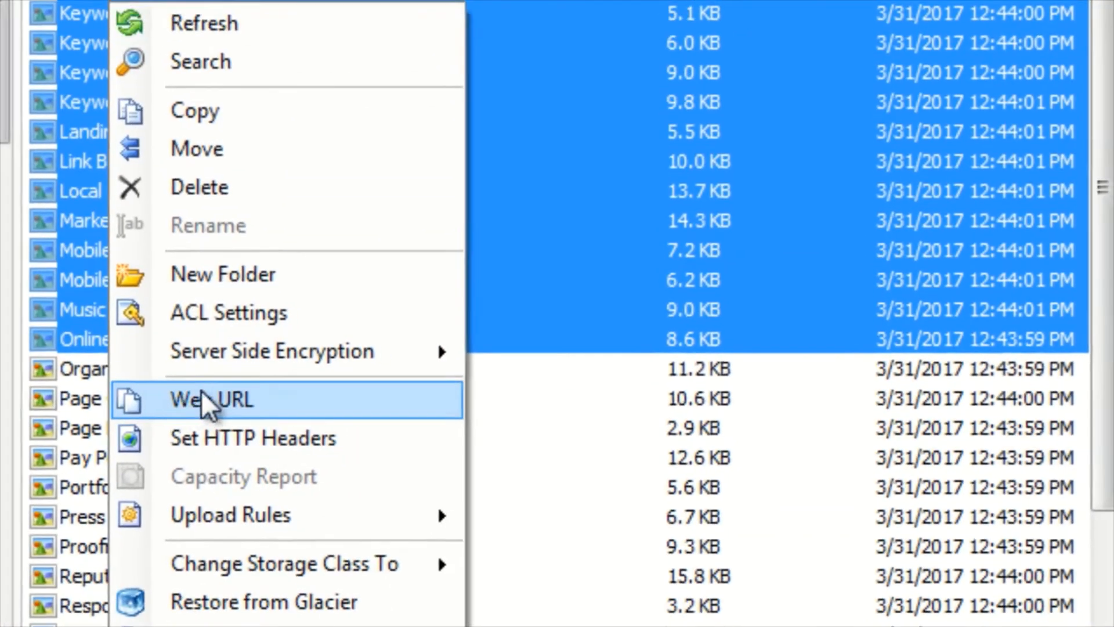
pyautogui.click(203, 399)
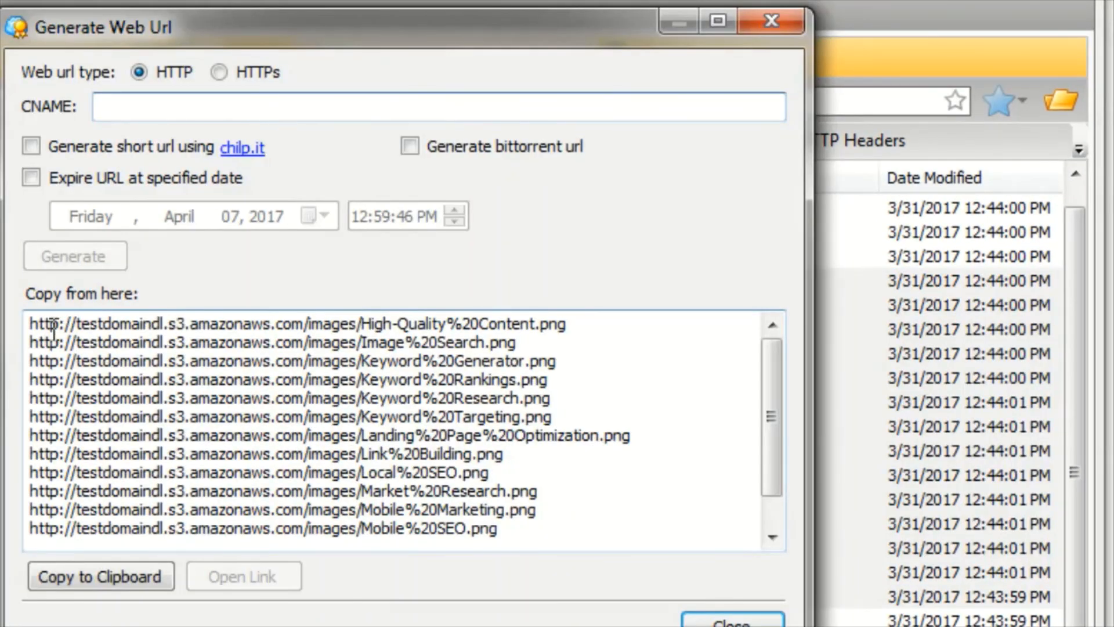
# - Copy all the generated web URLs into an empty Notepad document, and close the URL dialog
pyautogui.moveTo(31, 322); pyautogui.dragTo(558, 566)
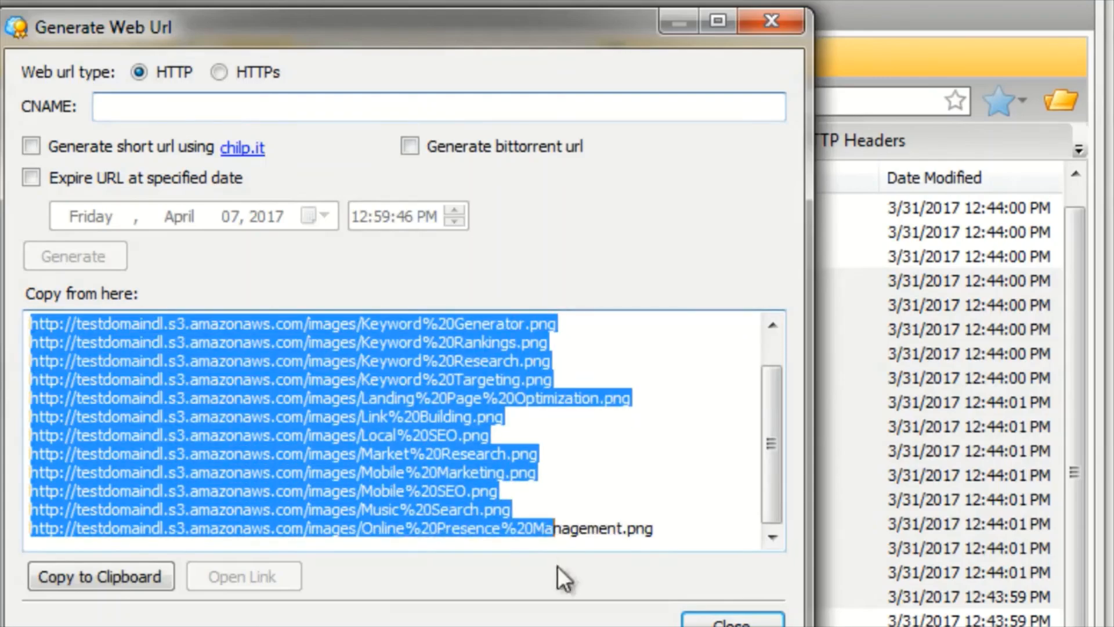
pyautogui.click(543, 454)
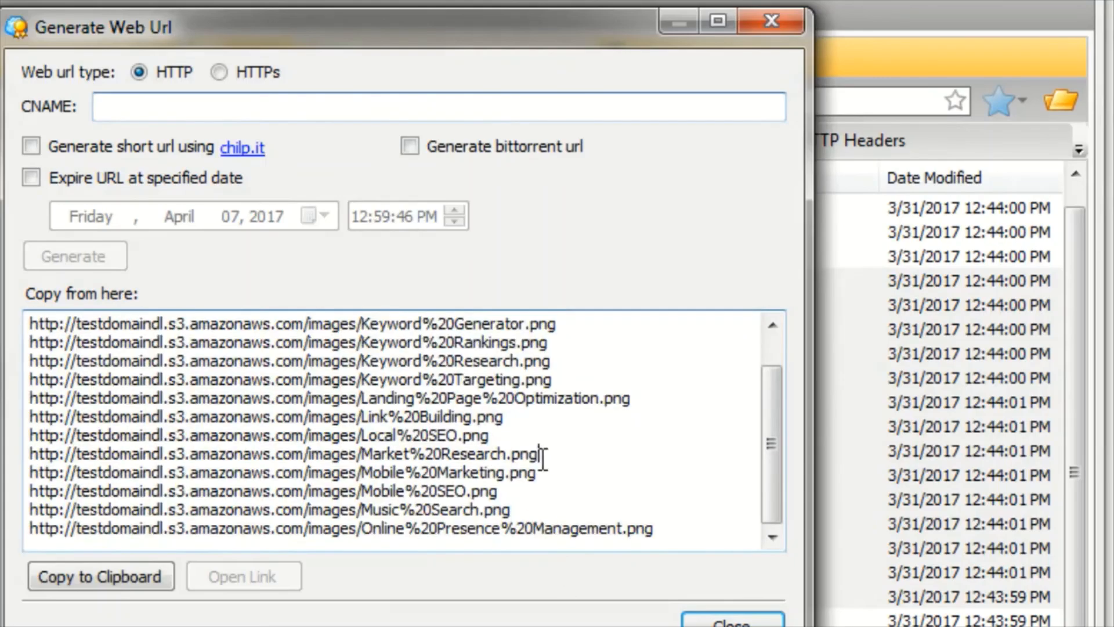
pyautogui.click(114, 577)
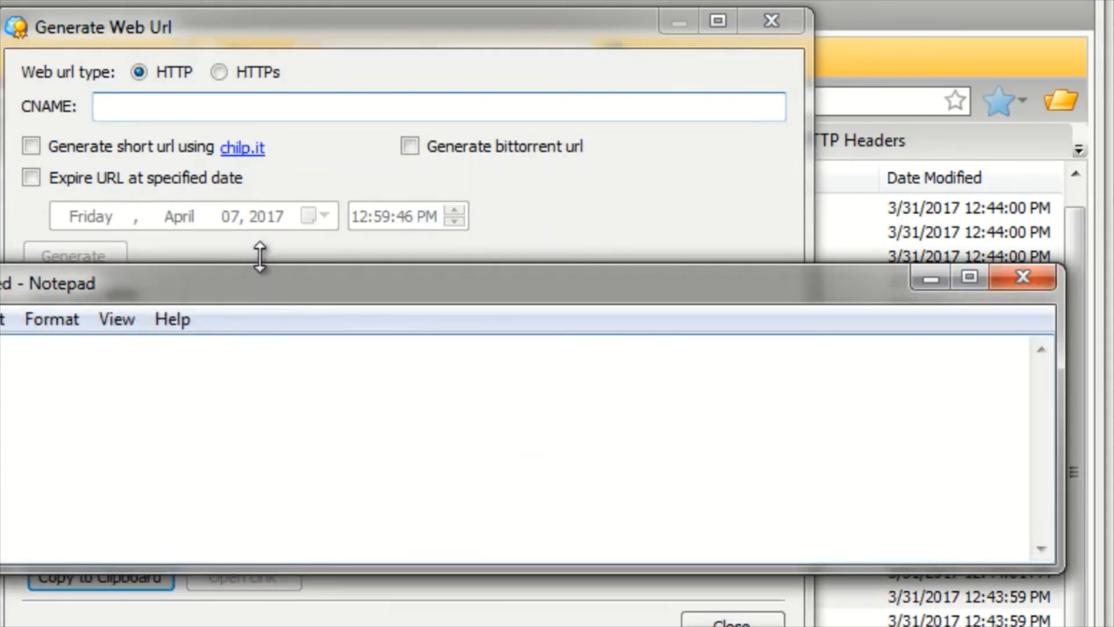
pyautogui.moveTo(259, 255); pyautogui.dragTo(260, 58)
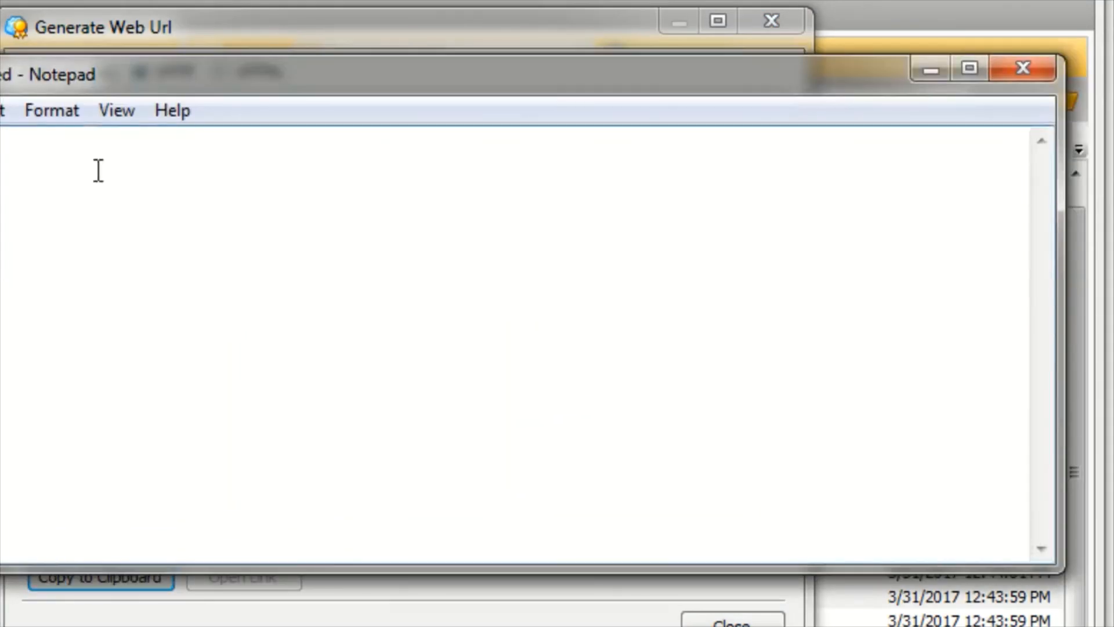
pyautogui.rightClick(85, 174)
pyautogui.click(157, 294)
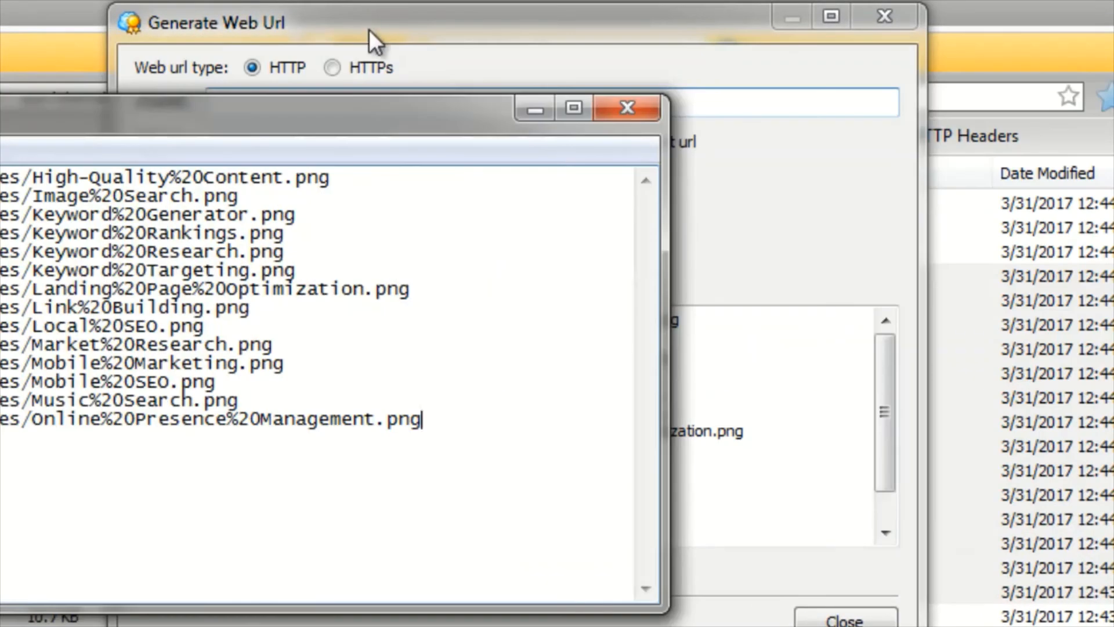
pyautogui.moveTo(355, 28); pyautogui.dragTo(380, 28)
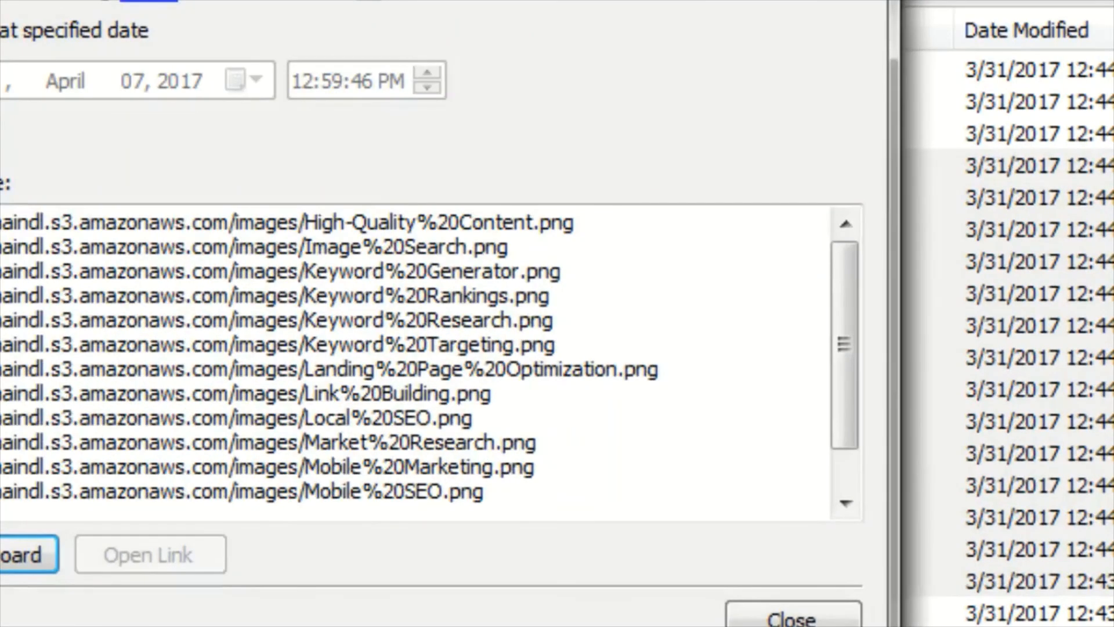
pyautogui.click(853, 0)
# - Generate the web URL of Keyword Targeting.png alone, copy it to the clipboard and close the dialog
pyautogui.click(147, 318)
pyautogui.rightClick(148, 318)
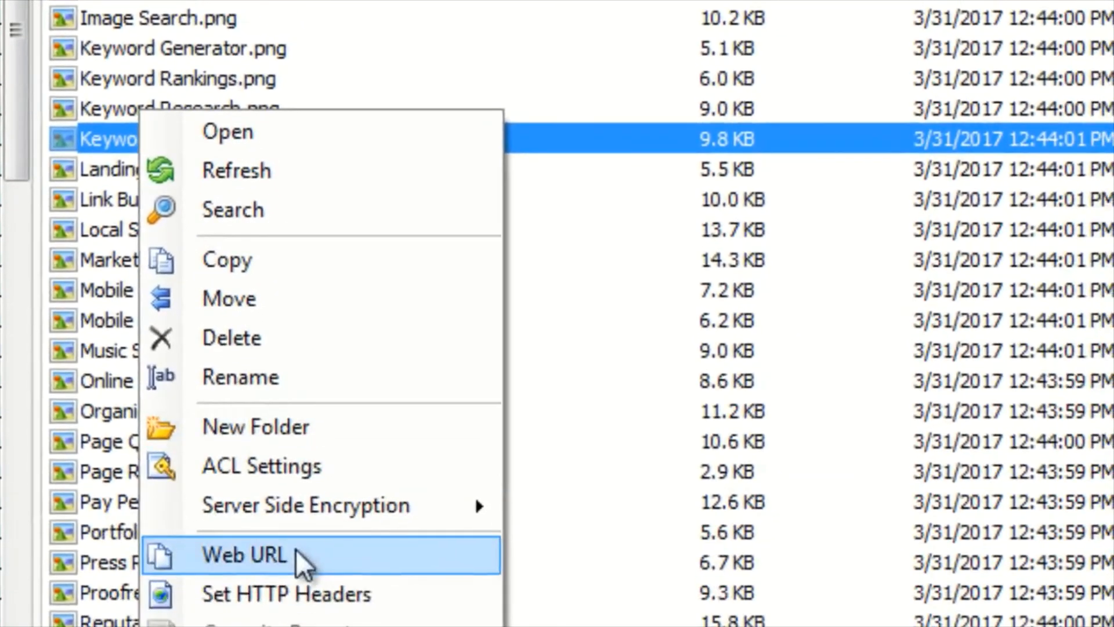
pyautogui.click(295, 620)
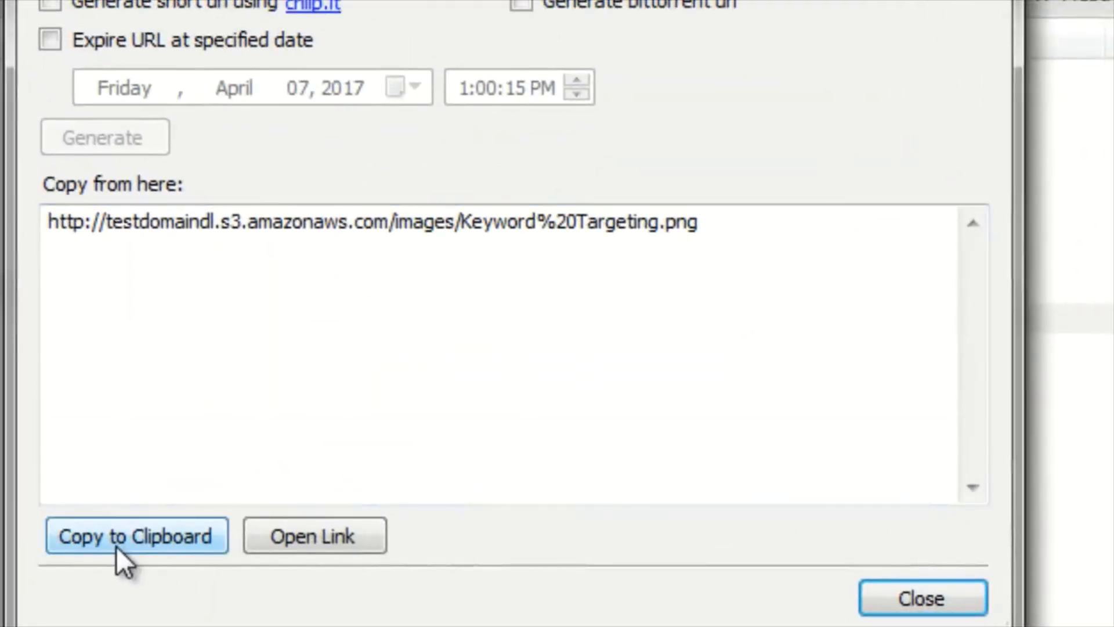
pyautogui.click(116, 546)
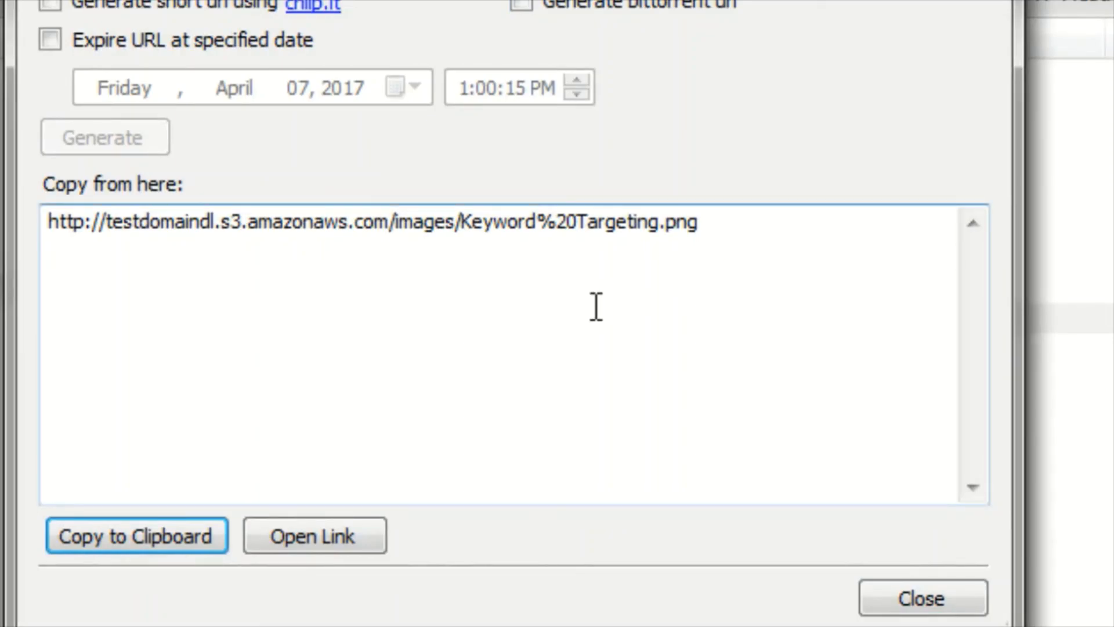
pyautogui.click(729, 227)
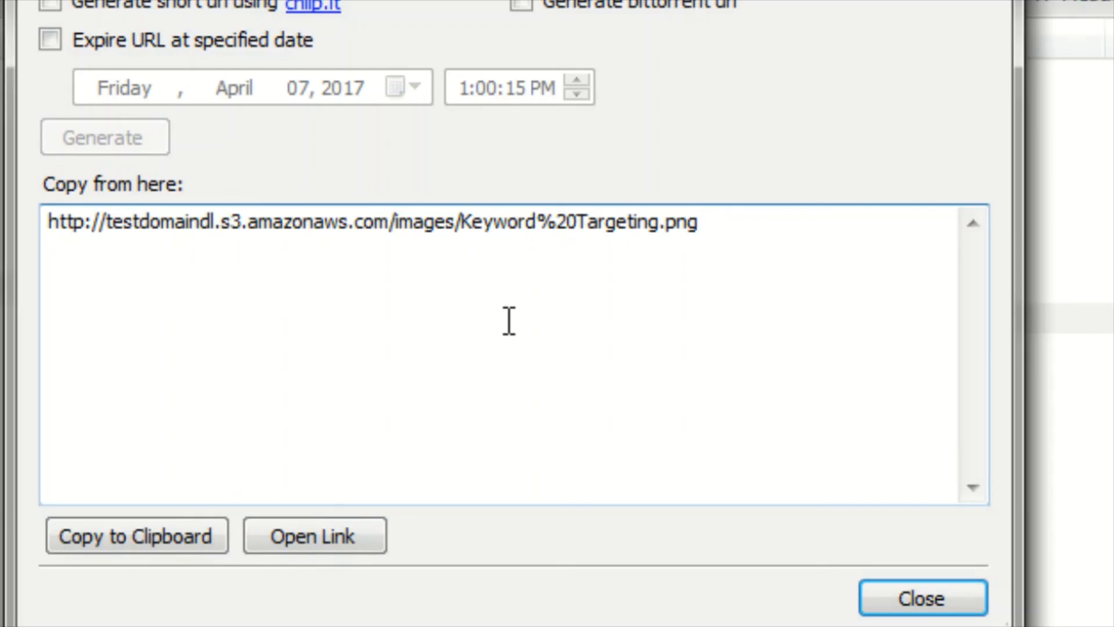
pyautogui.click(134, 545)
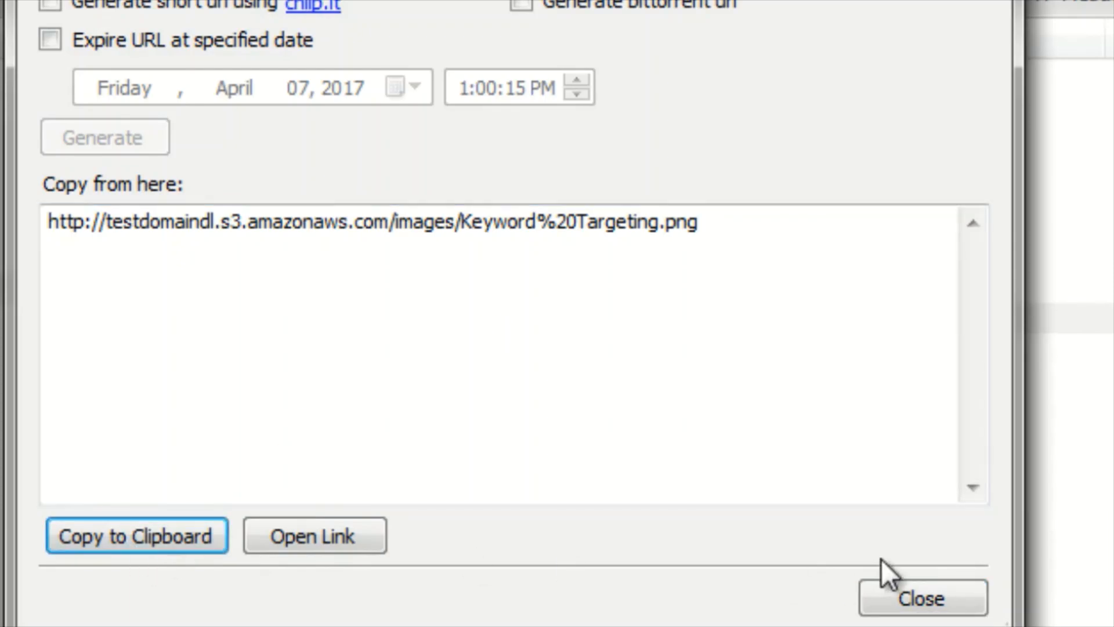
pyautogui.click(908, 606)
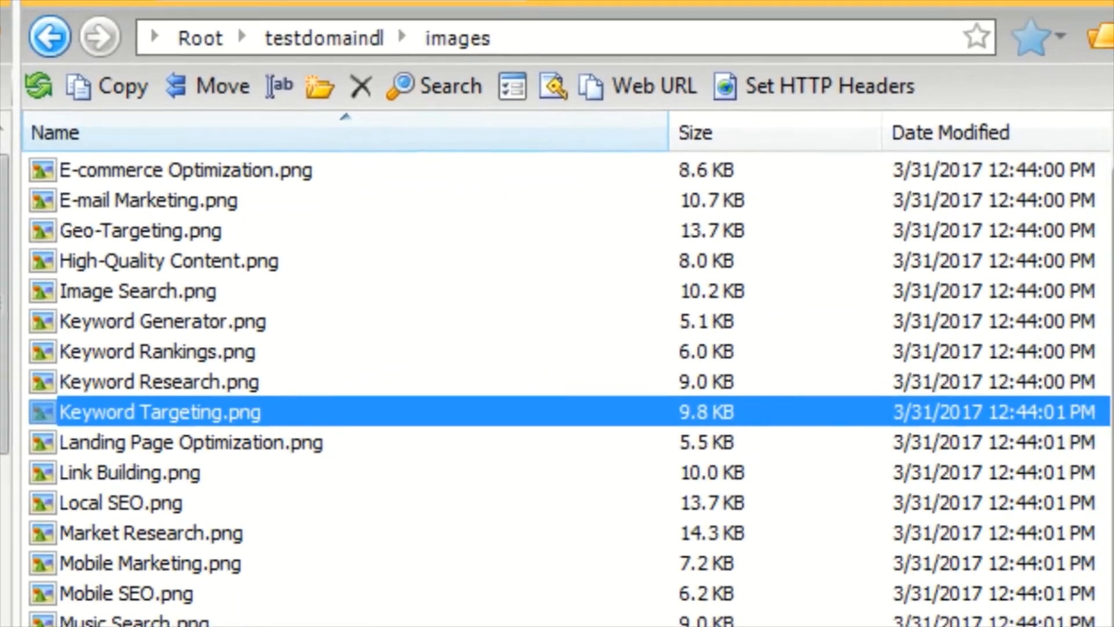
# - Replace the whole list of URLs in Notepad with the copied Keyword Targeting.png URL, and return to CloudBerry Explorer
pyautogui.click(9, 623)
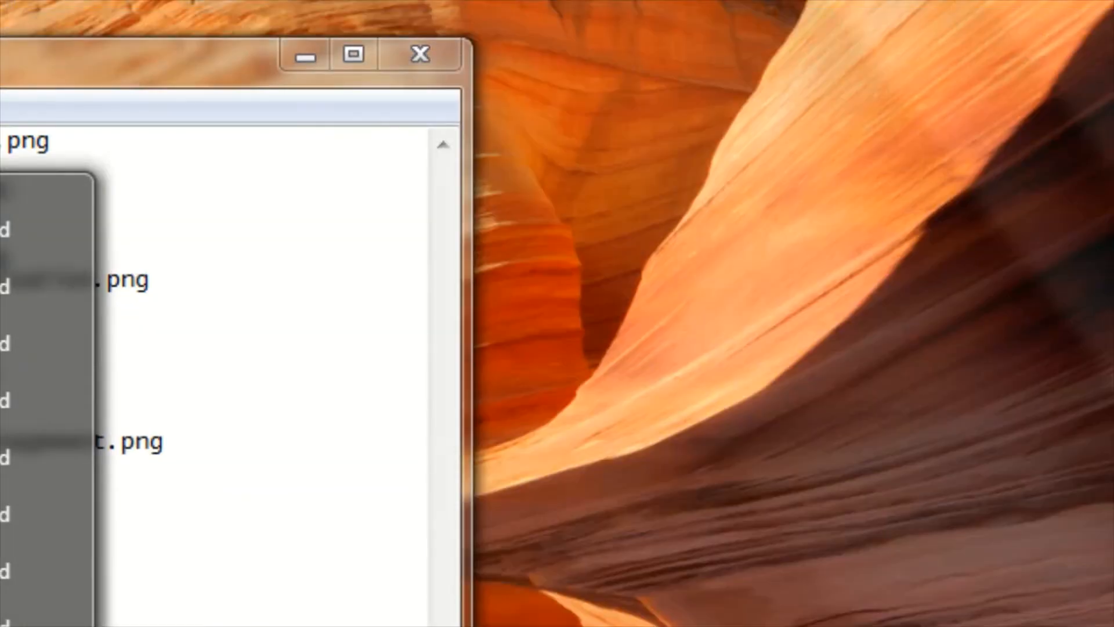
pyautogui.hotkey('ctrl', 'a')
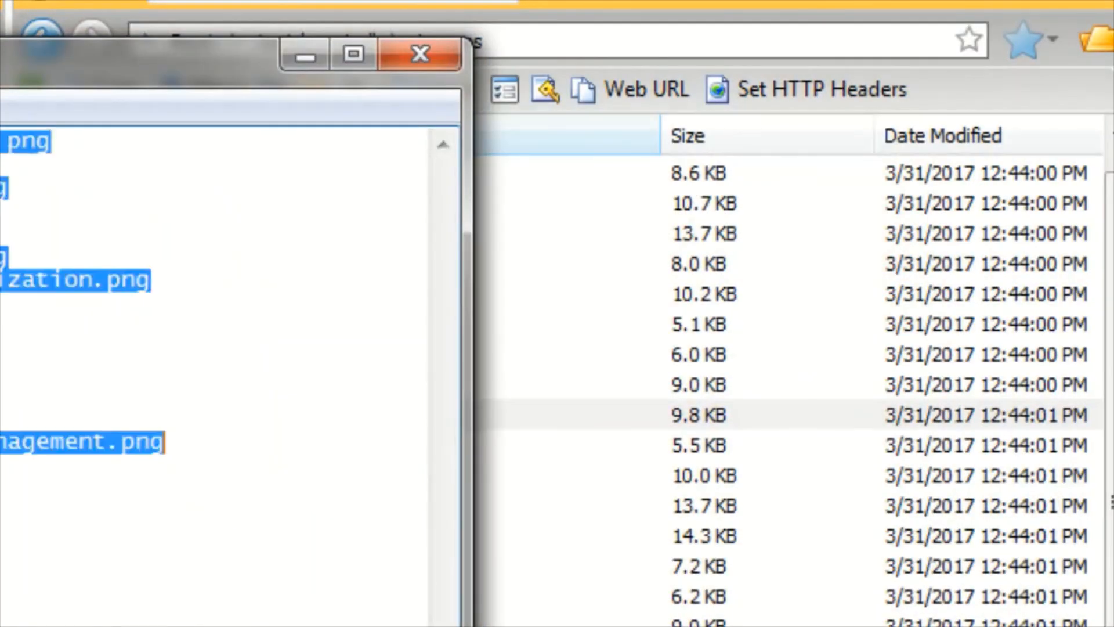
pyautogui.hotkey('ctrl', 'v')
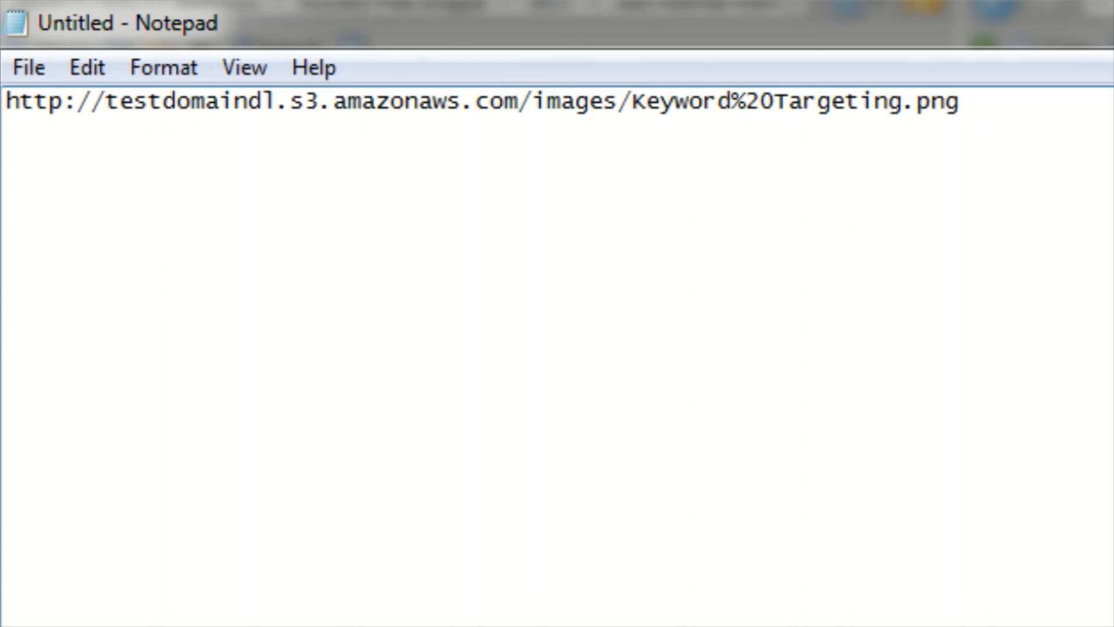
pyautogui.hotkey('alt', 'Tab')
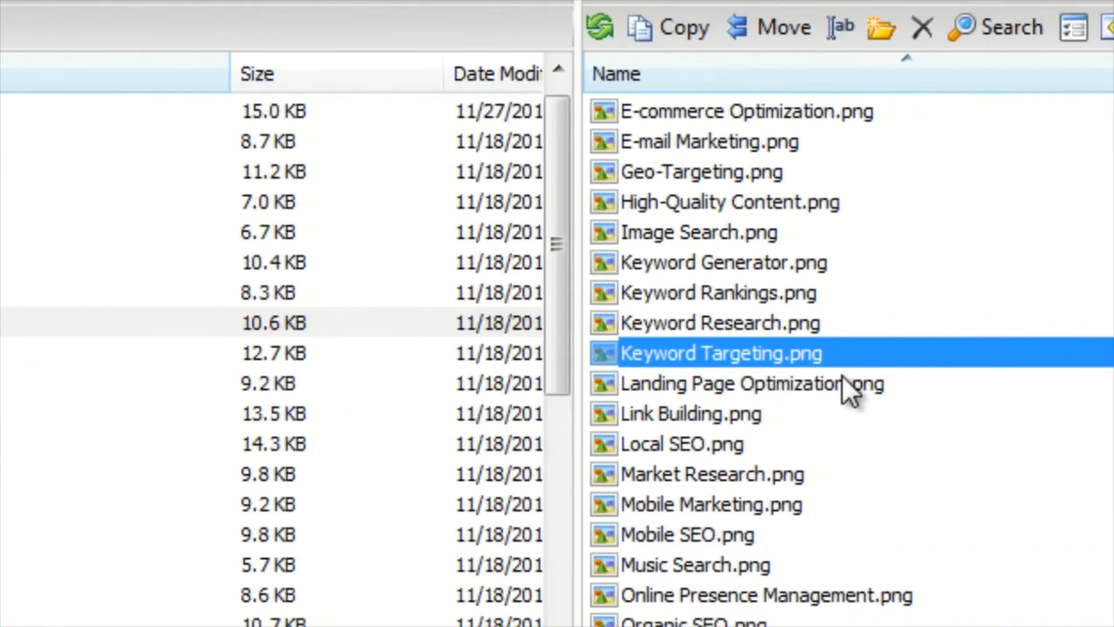